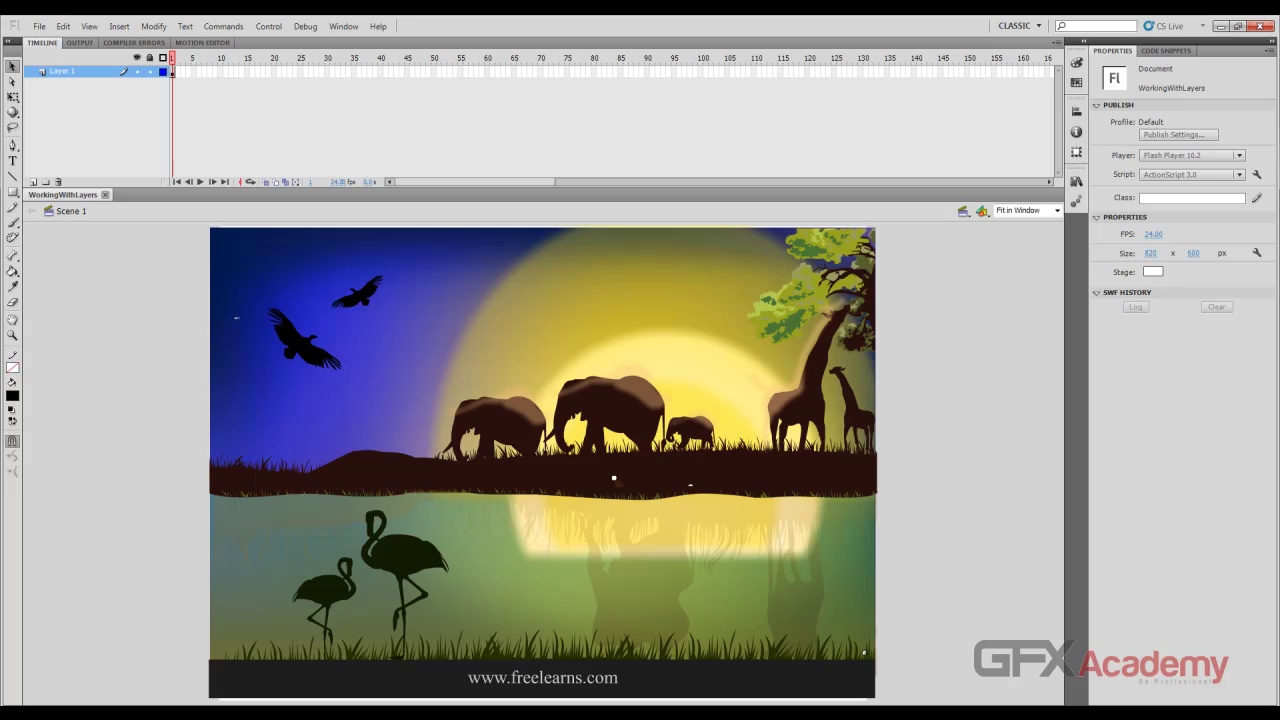
Examine the objects that make up the Layer 1 artwork: birds, elephants, giraffes, tree, sun, ground, reflection, flamingos, grass and web address
{"action": "left_click", "coordinate": [302, 340]}
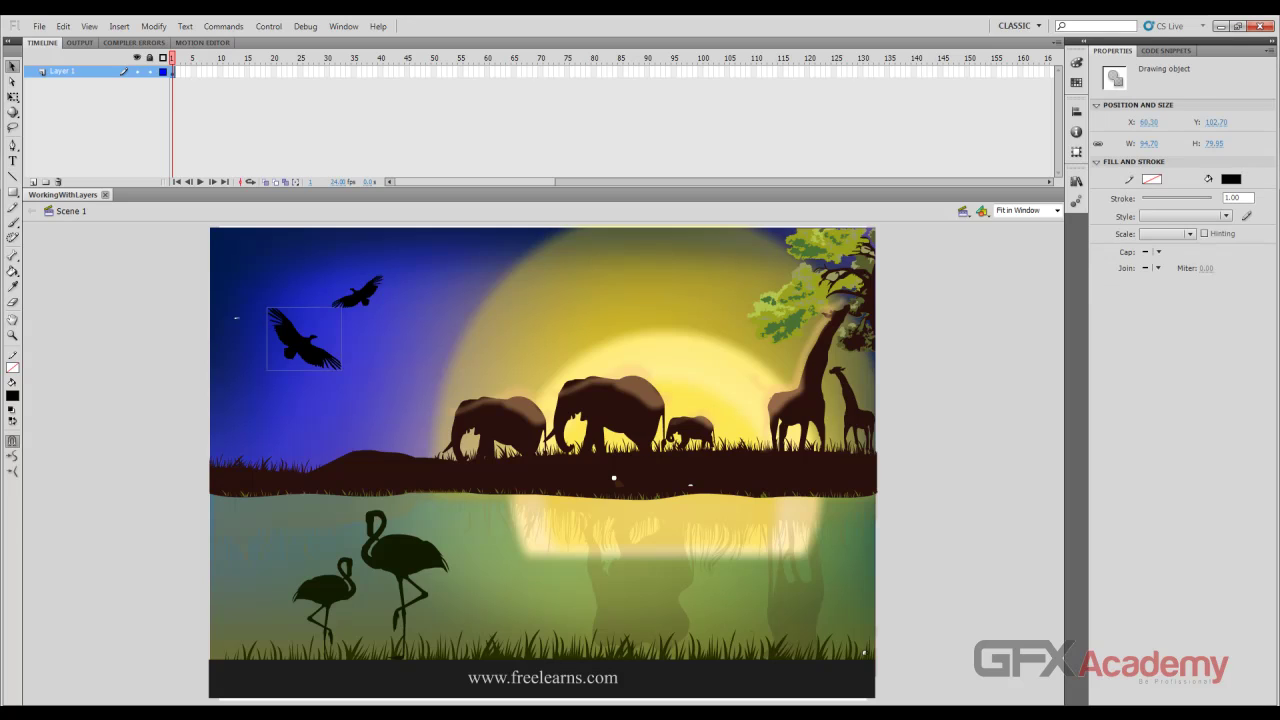
{"action": "left_click", "coordinate": [497, 425]}
{"action": "left_click", "coordinate": [618, 412]}
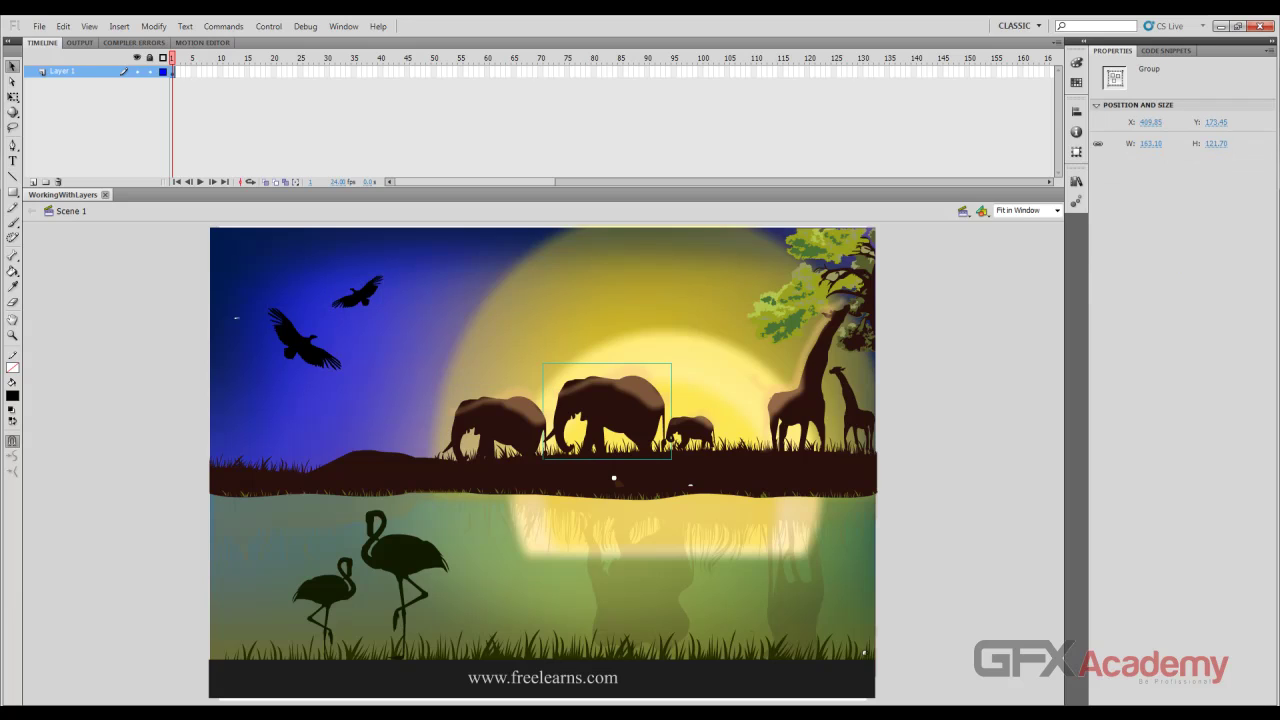
{"action": "left_click", "coordinate": [692, 430]}
{"action": "left_click", "coordinate": [803, 406]}
{"action": "left_click", "coordinate": [856, 414]}
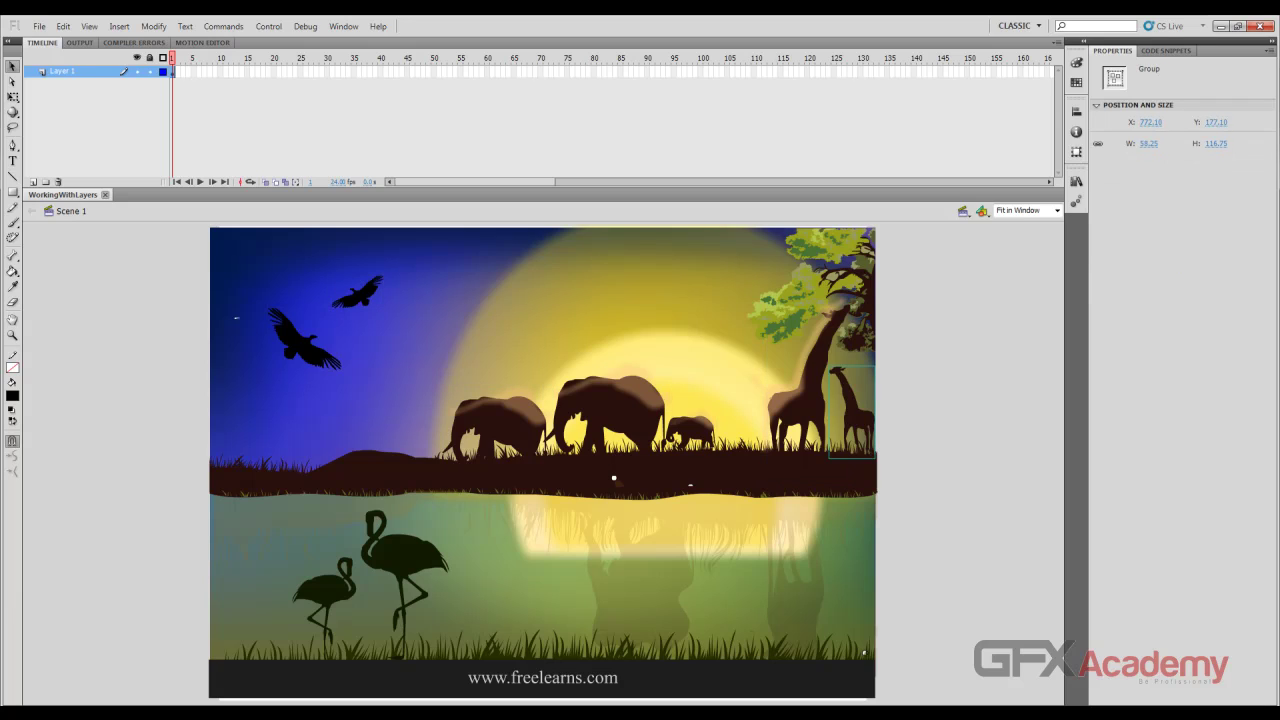
{"action": "left_click", "coordinate": [842, 282]}
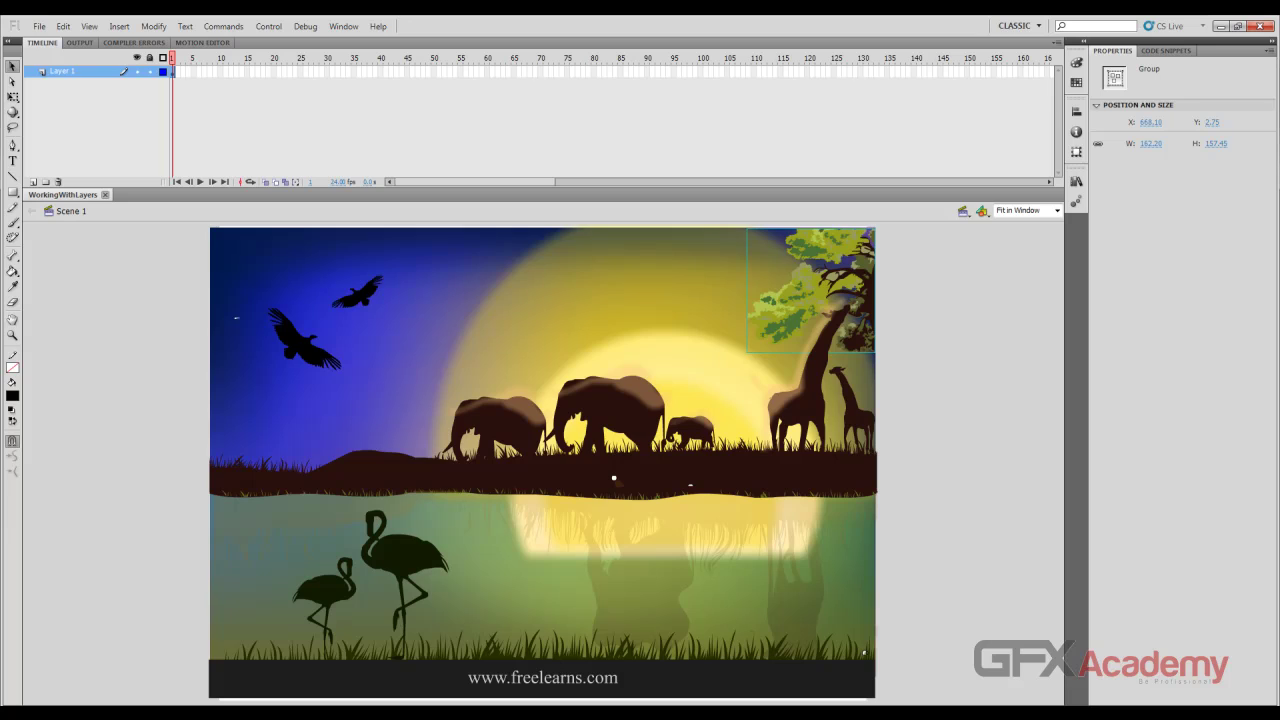
{"action": "left_click", "coordinate": [680, 290]}
{"action": "left_click", "coordinate": [690, 474]}
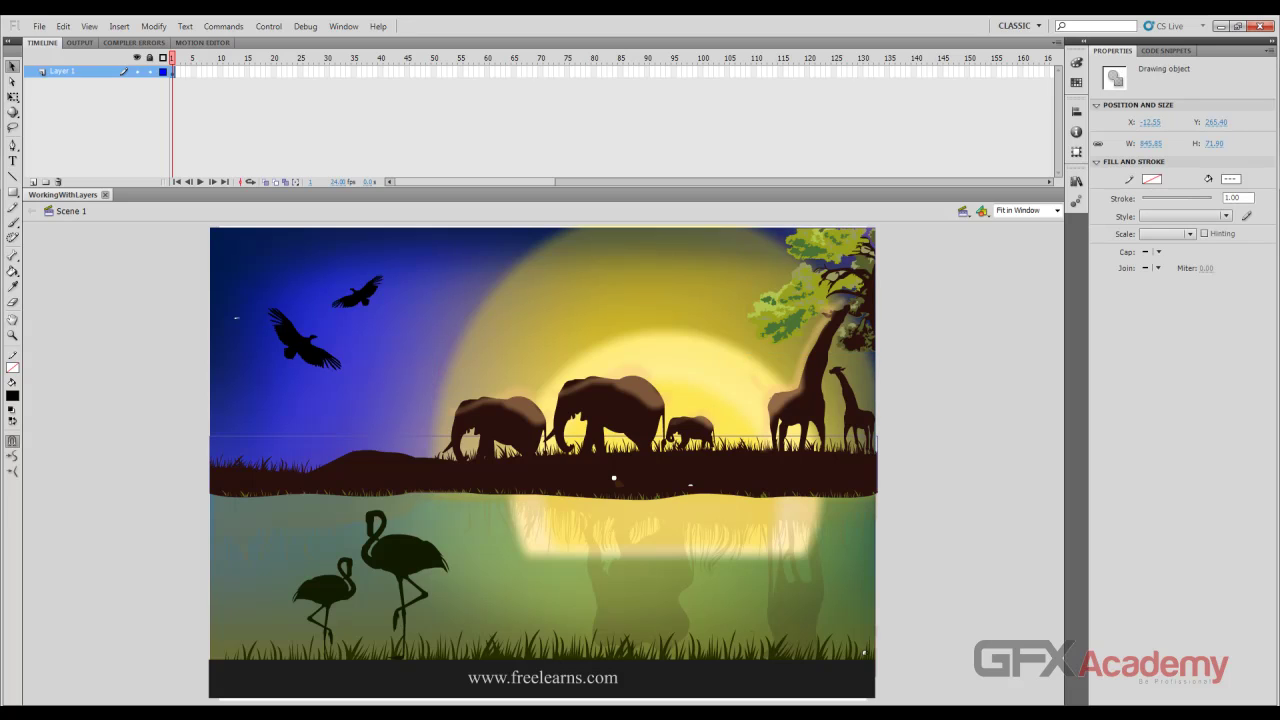
{"action": "left_click", "coordinate": [656, 578]}
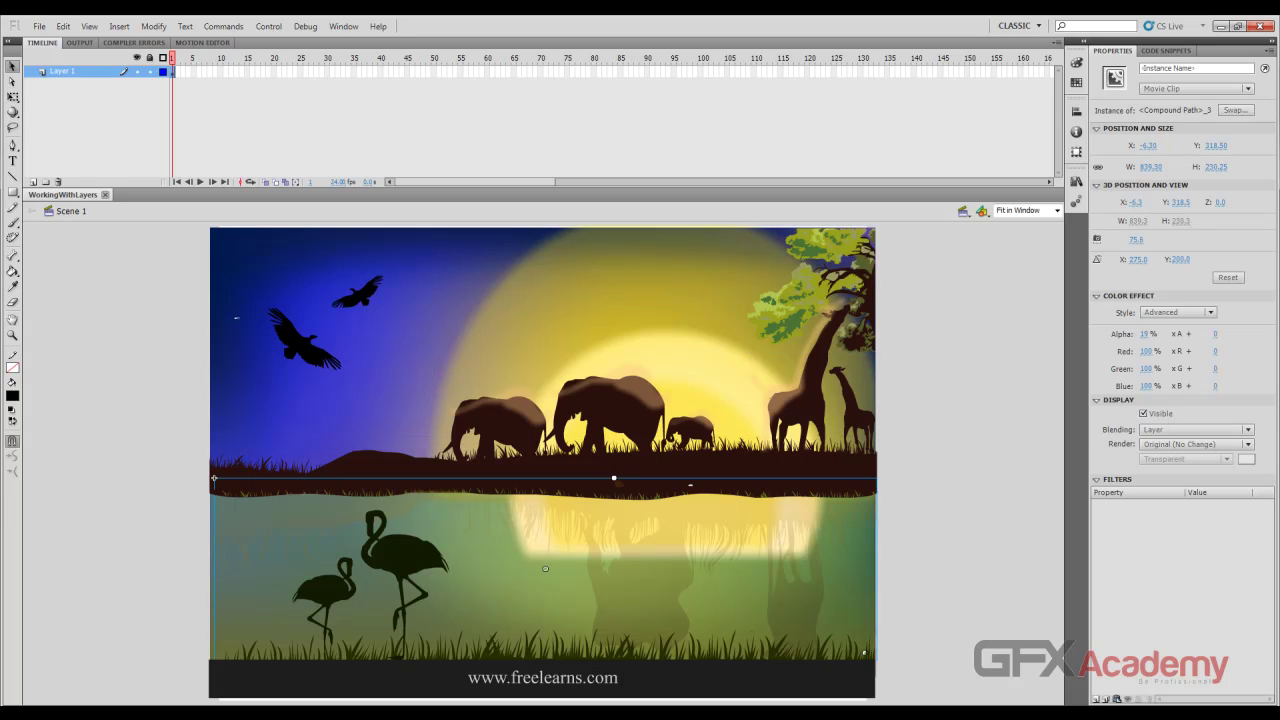
{"action": "left_click", "coordinate": [400, 565]}
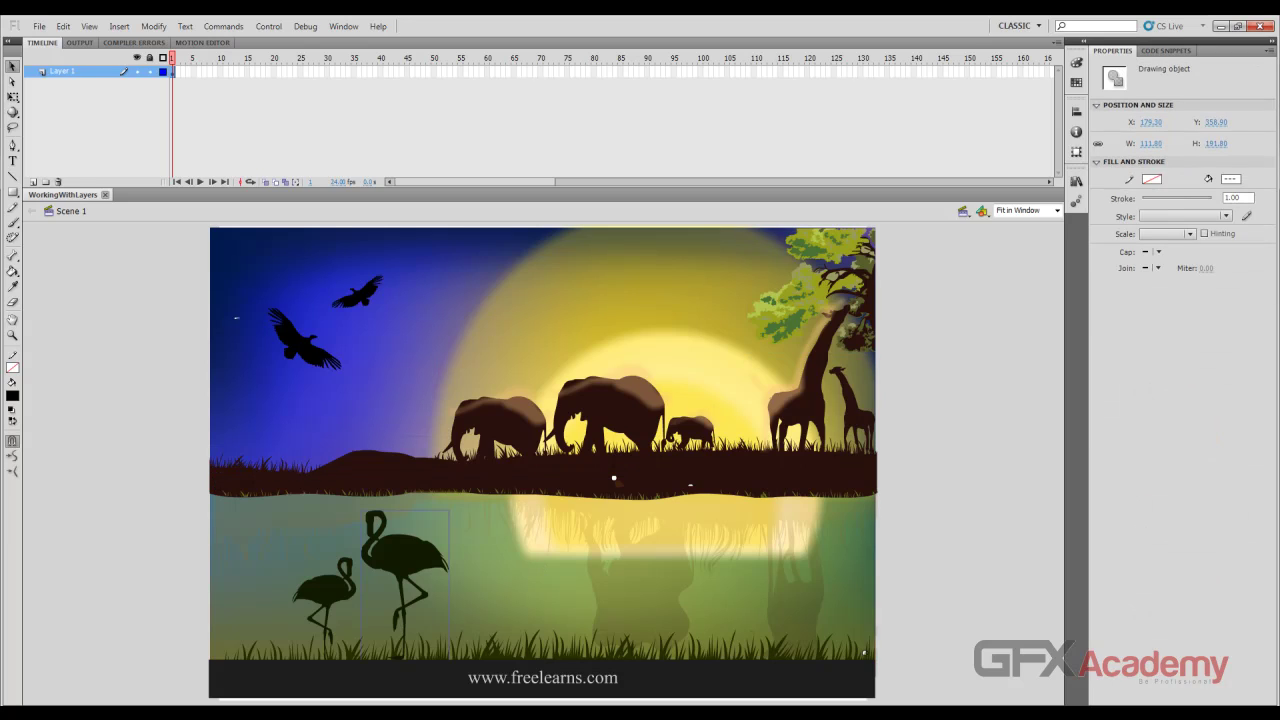
{"action": "left_click", "coordinate": [326, 589]}
{"action": "left_click", "coordinate": [402, 556]}
{"action": "left_click", "coordinate": [446, 652]}
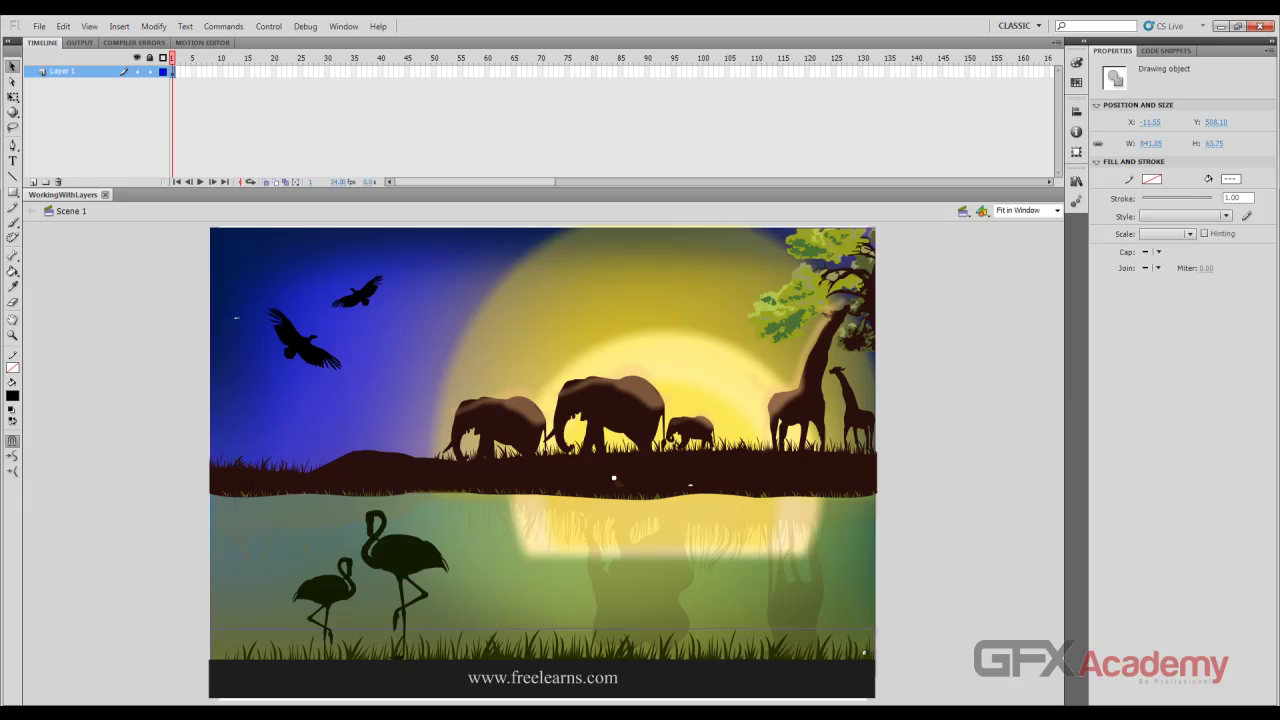
{"action": "left_click", "coordinate": [543, 678]}
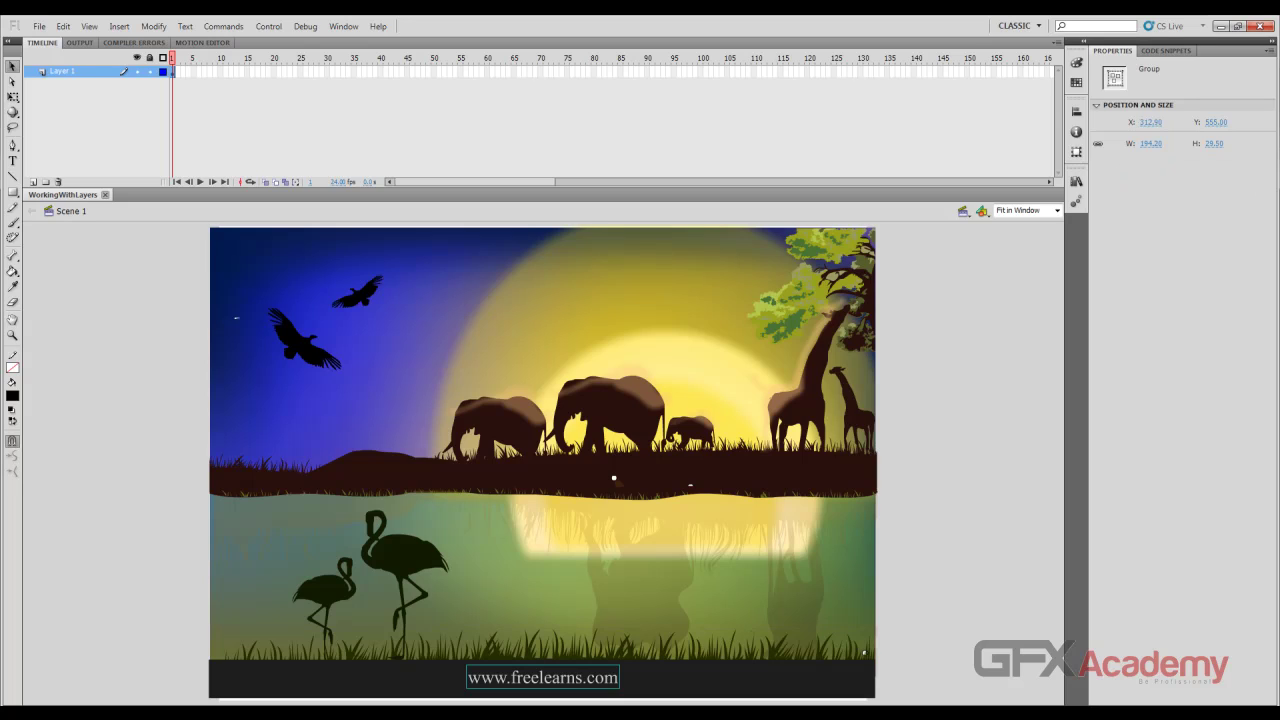
{"action": "left_click", "coordinate": [611, 410]}
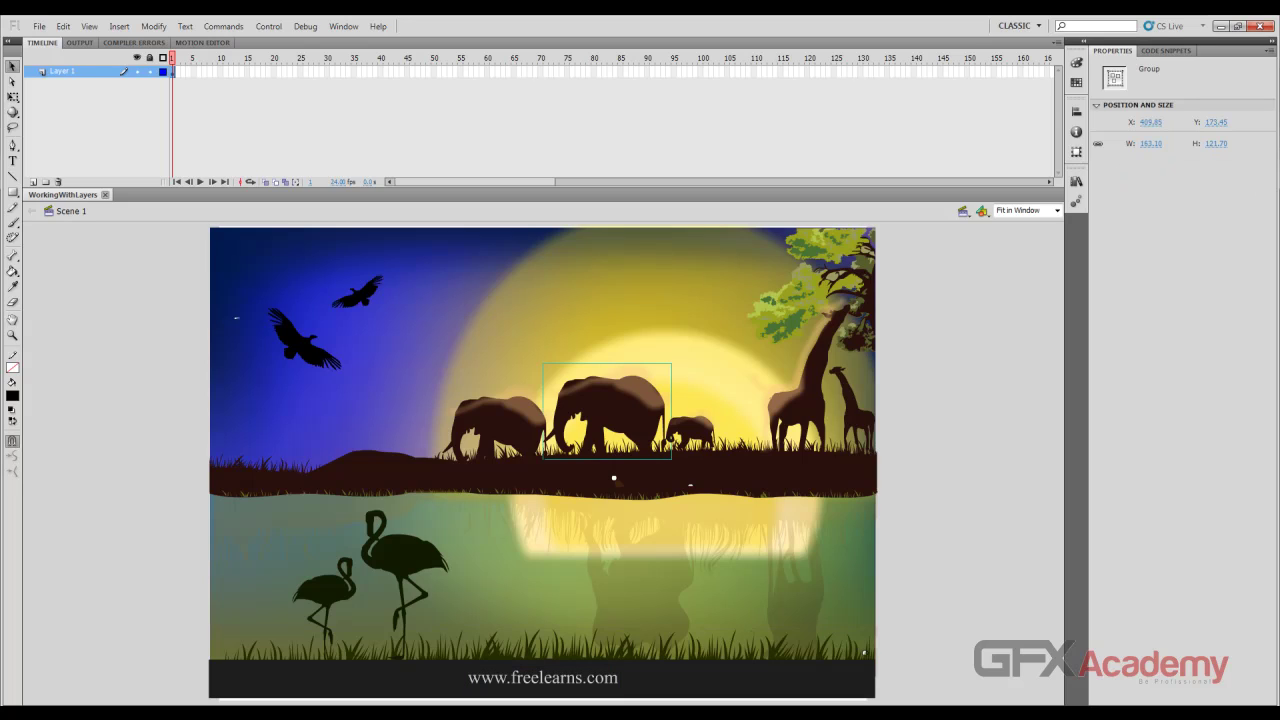
{"action": "left_click", "coordinate": [506, 425]}
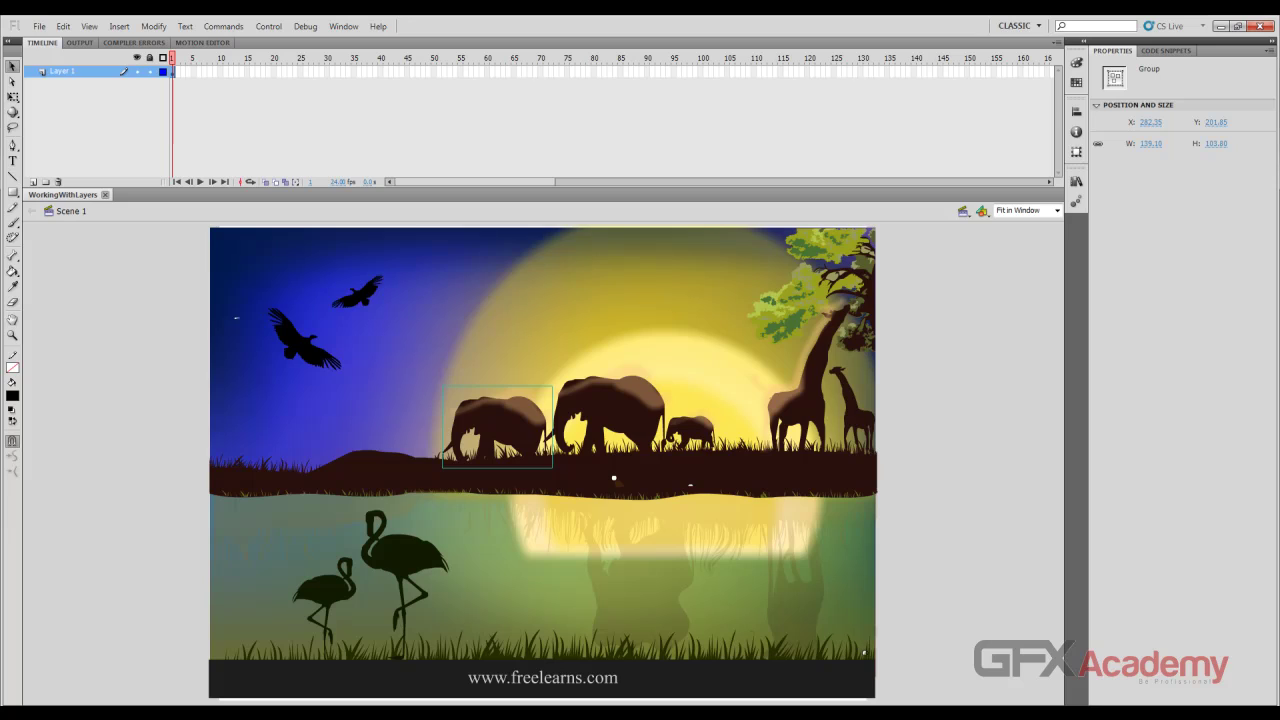
{"action": "left_click", "coordinate": [300, 344]}
{"action": "left_click", "coordinate": [360, 295]}
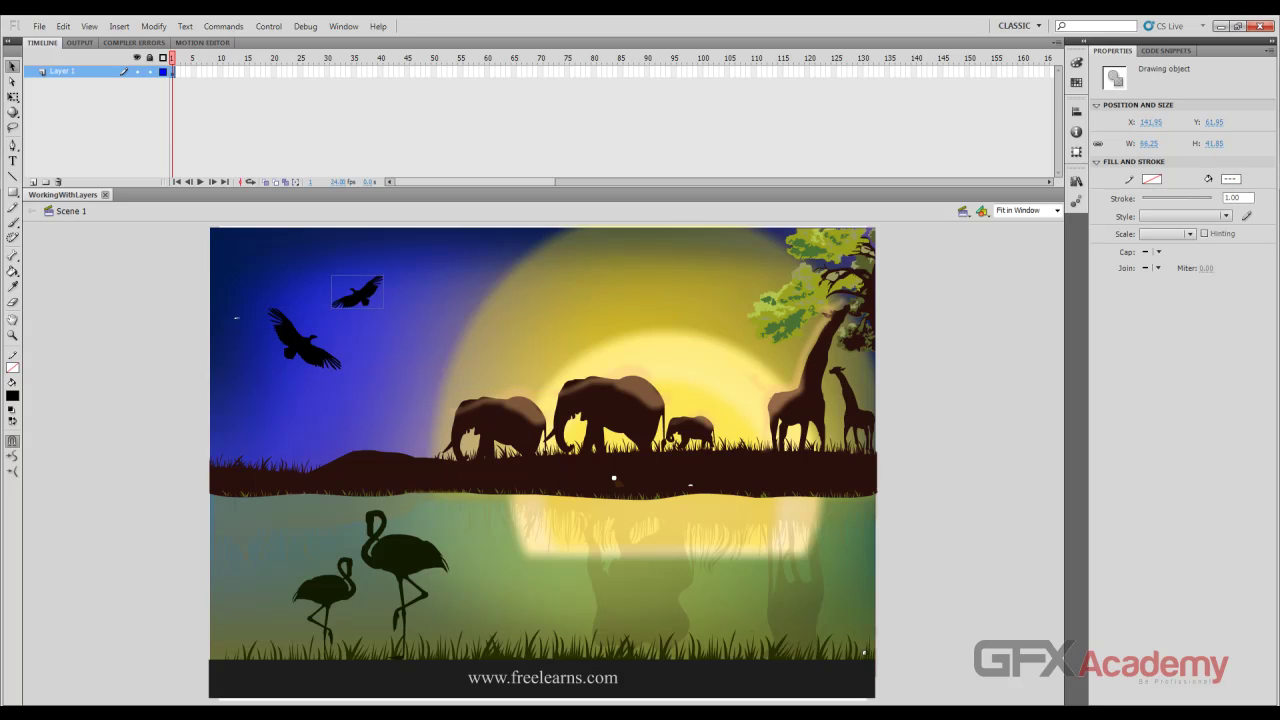
{"action": "left_click", "coordinate": [130, 320]}
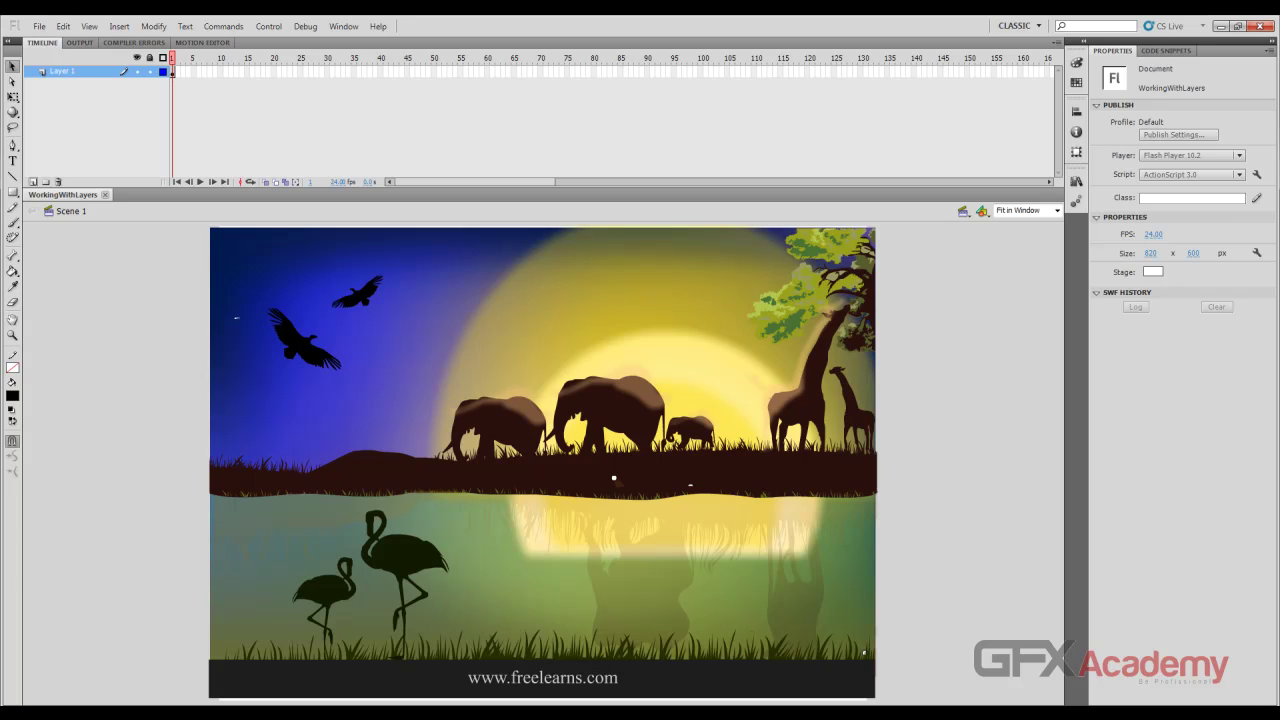
Add two new layers above Layer 1, and insert another new layer between those two
{"action": "left_click", "coordinate": [33, 182]}
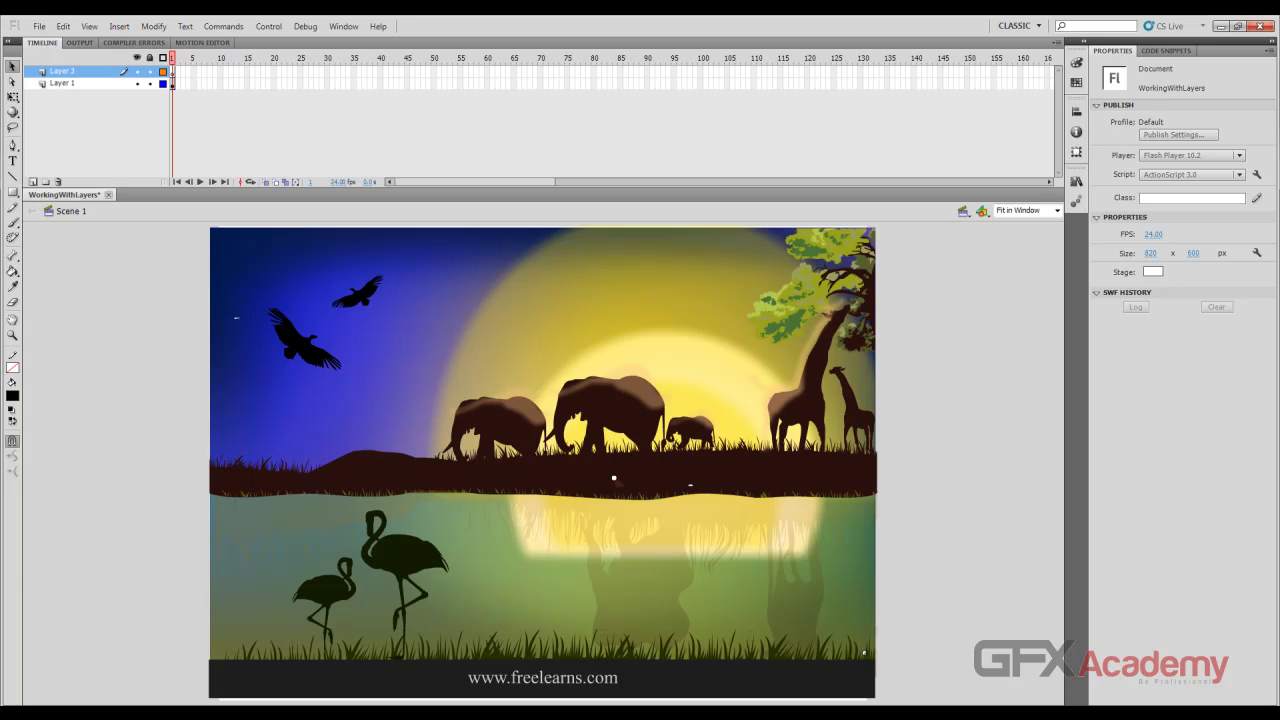
{"action": "left_click", "coordinate": [33, 182]}
{"action": "left_click", "coordinate": [63, 84]}
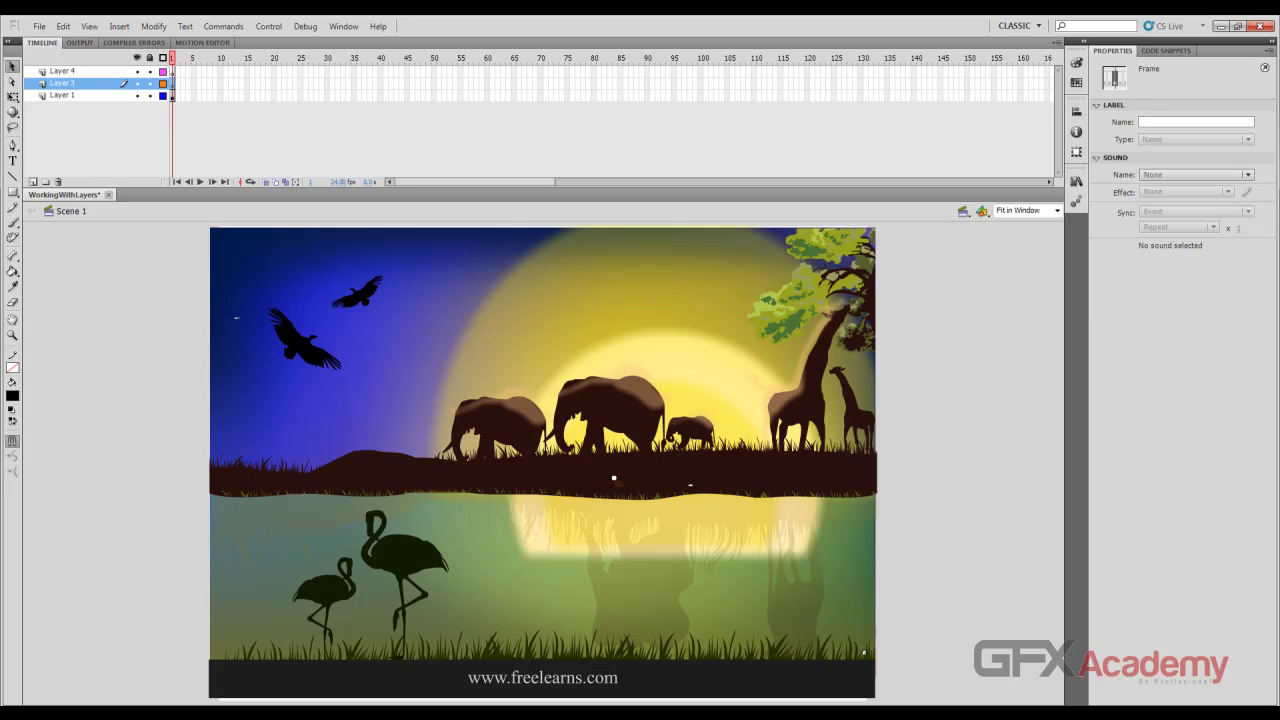
{"action": "left_click", "coordinate": [33, 182]}
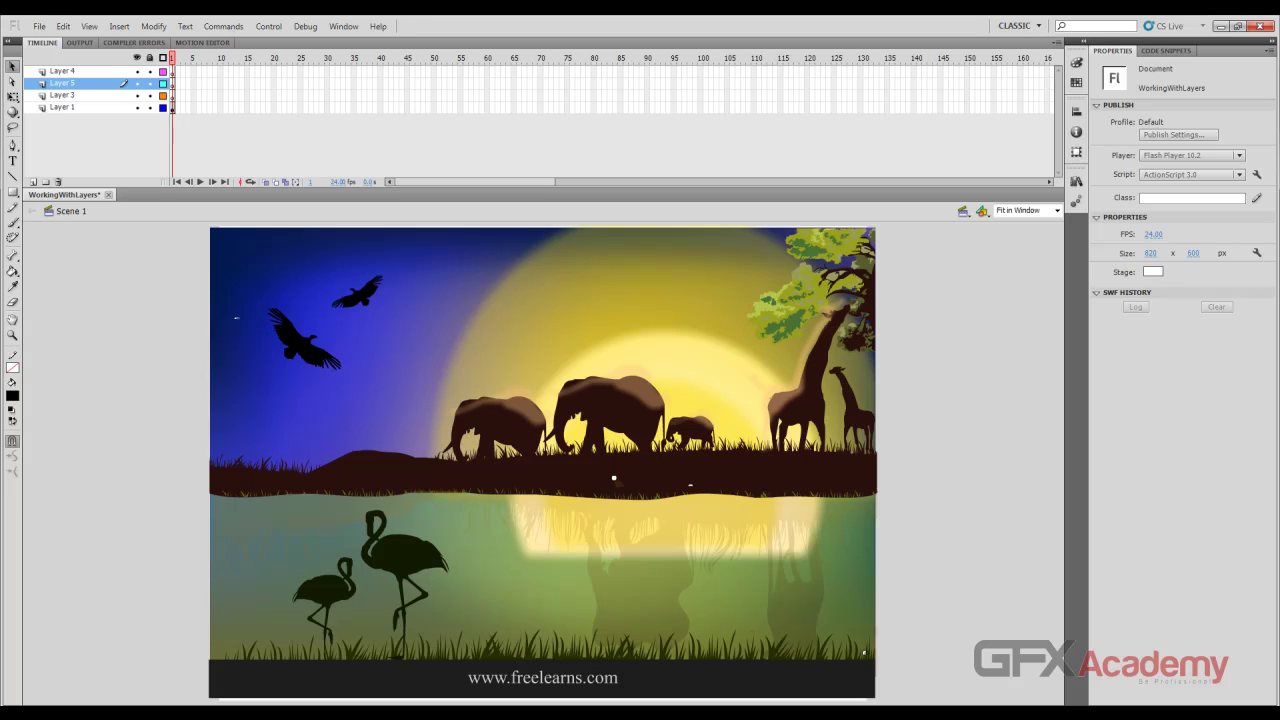
Insert a new layer directly above Layer 1 and dismiss the Windows color scheme dialog
{"action": "left_click", "coordinate": [62, 107]}
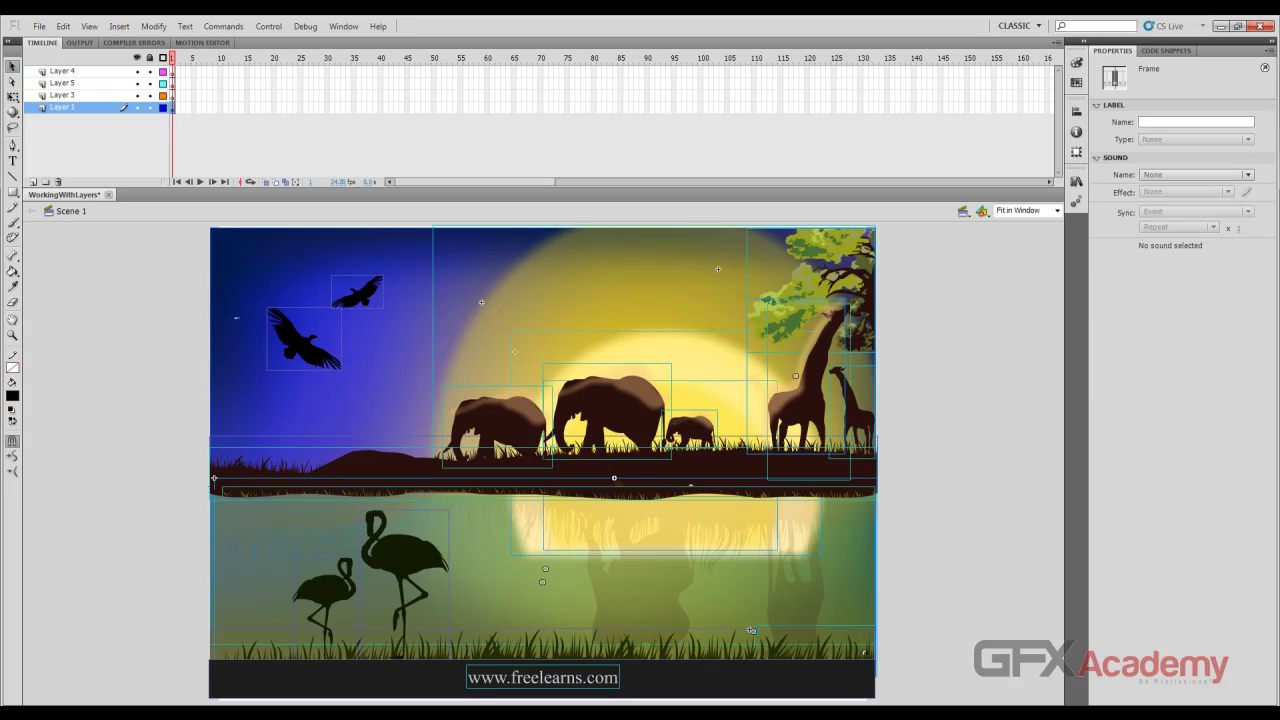
{"action": "left_click", "coordinate": [33, 182]}
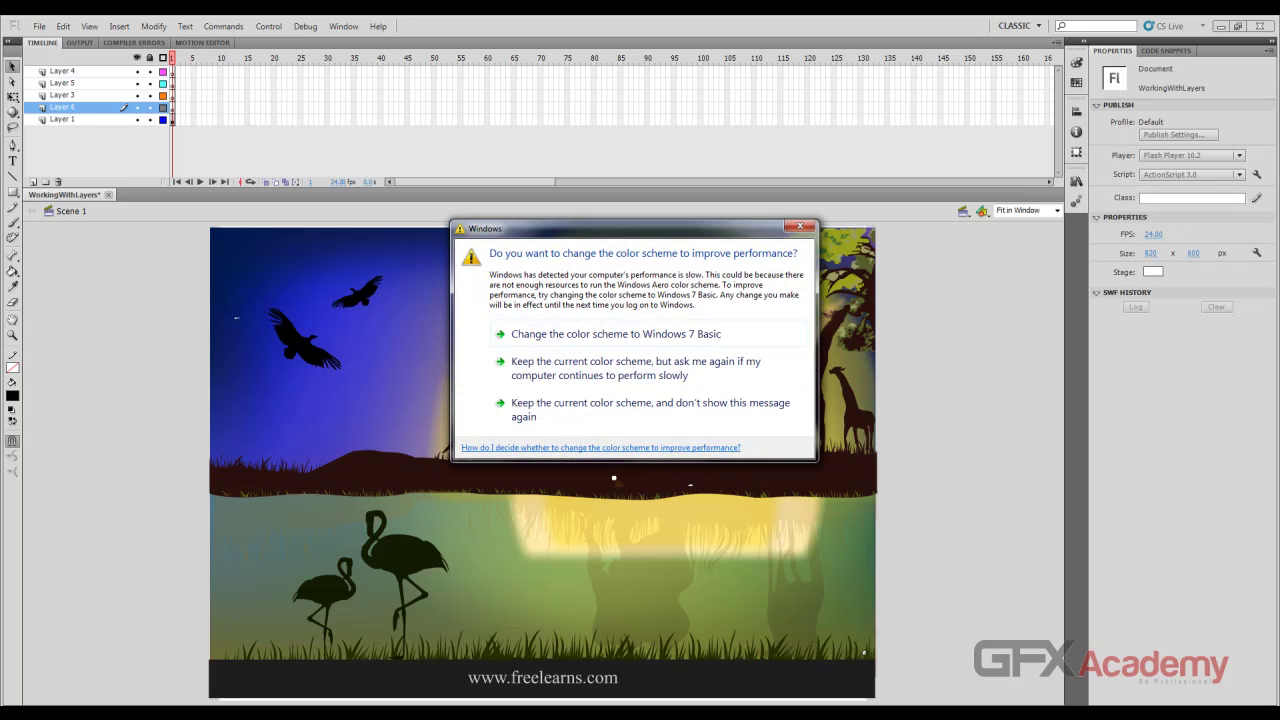
{"action": "key", "text": "Return"}
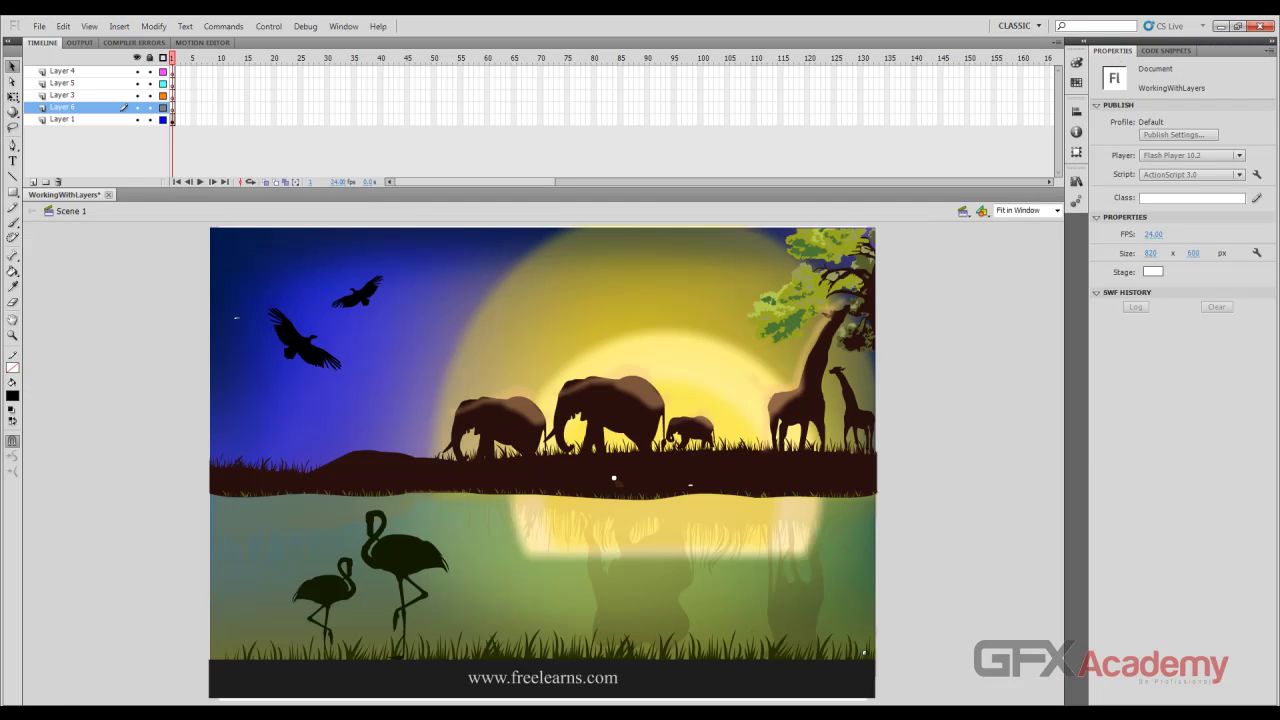
Delete only Layer 4 from the layer stack
{"action": "left_click", "coordinate": [64, 71], "text": "shift"}
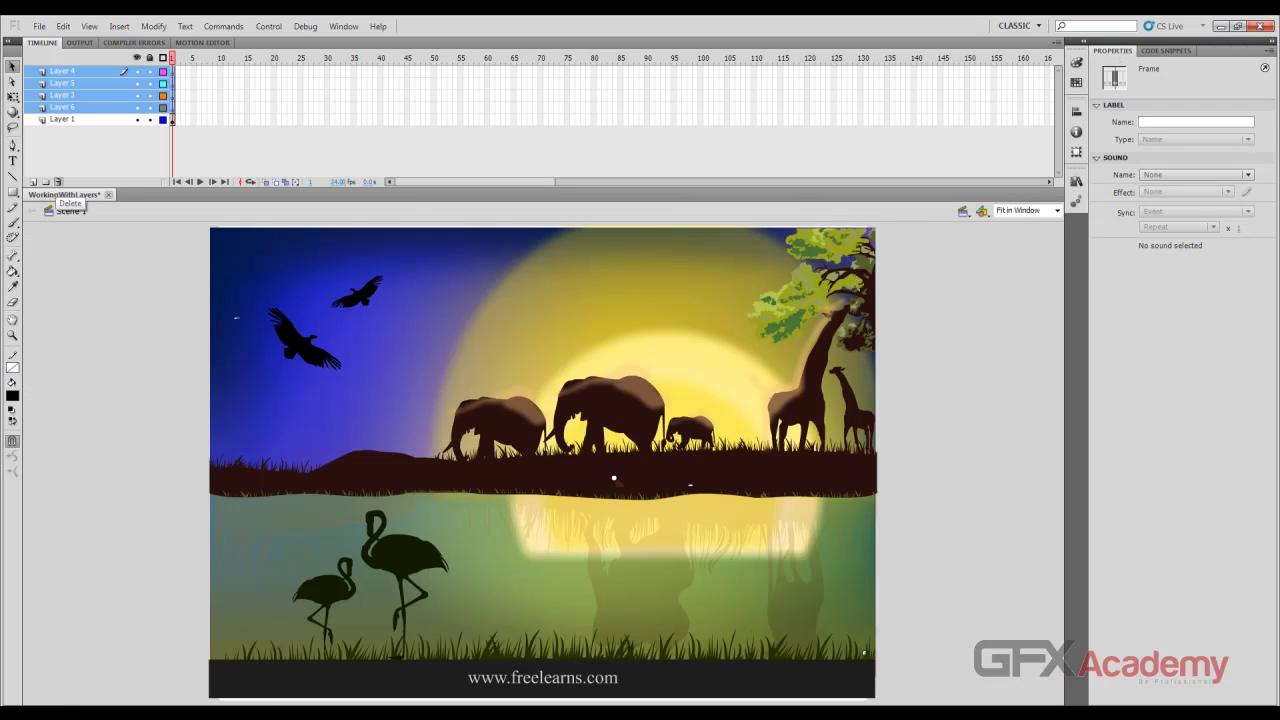
{"action": "left_click", "coordinate": [62, 83]}
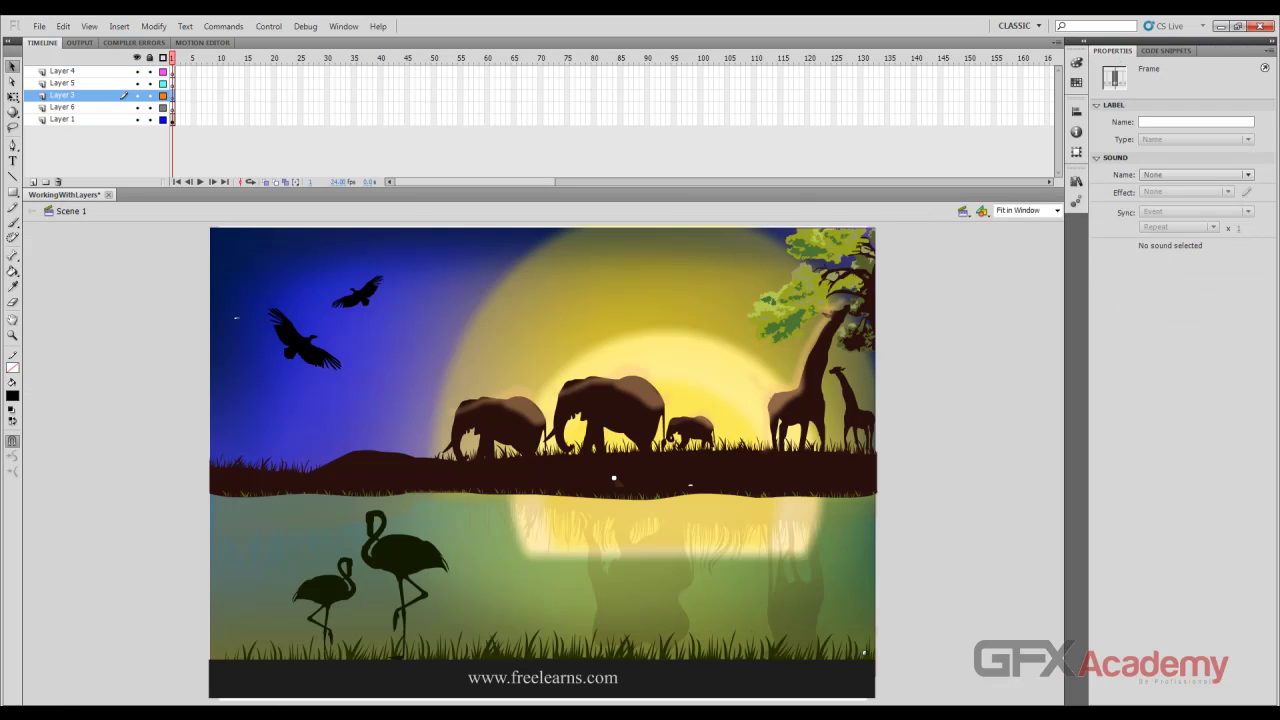
{"action": "left_click", "coordinate": [62, 71]}
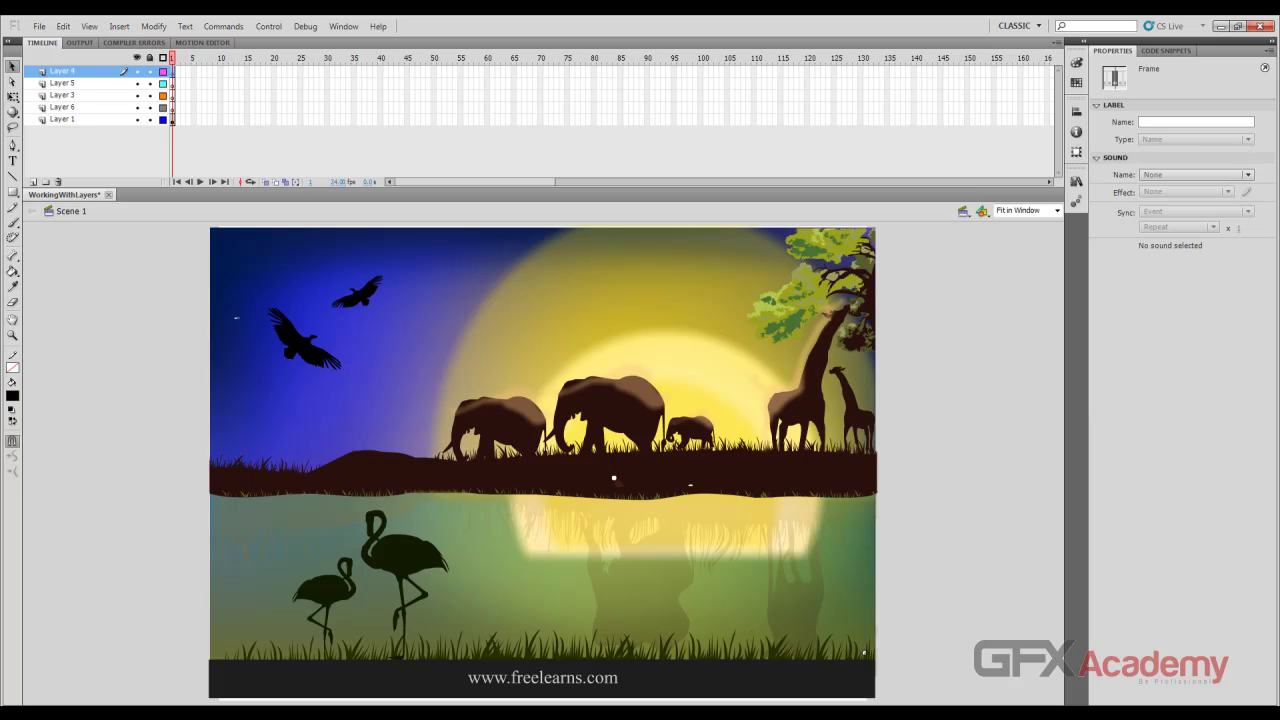
{"action": "left_click", "coordinate": [58, 181]}
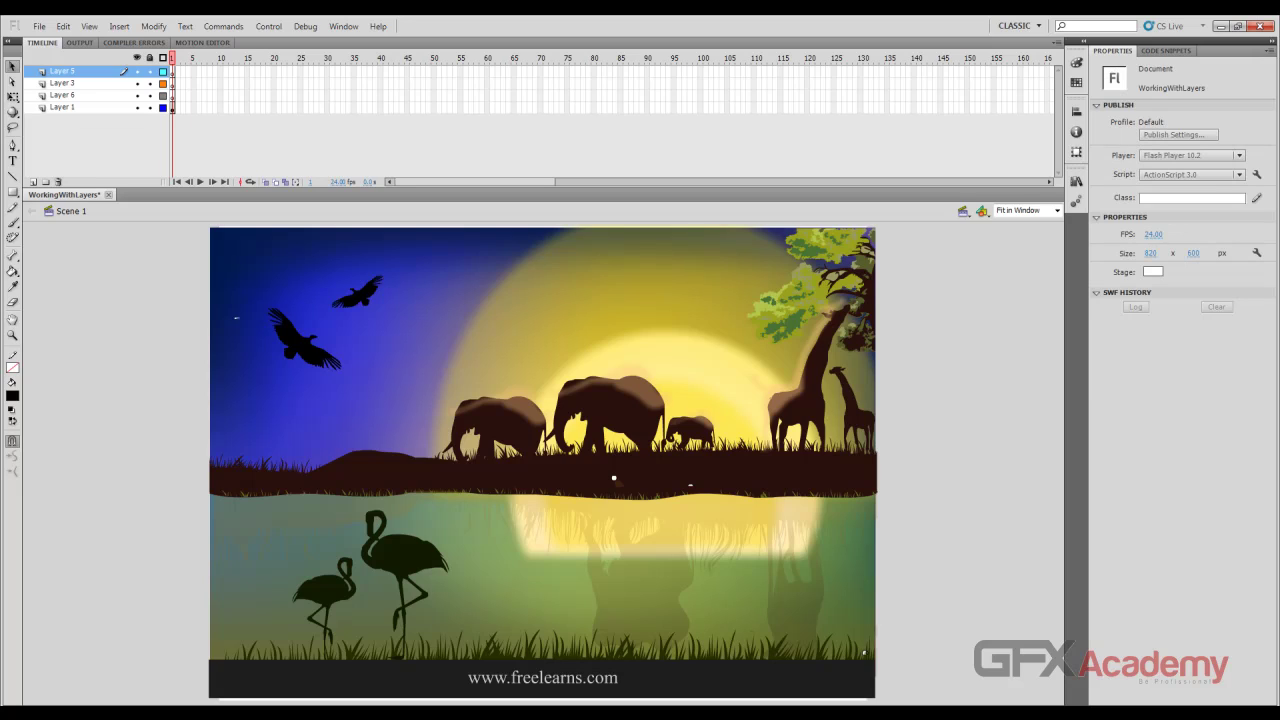
Add three new layers at the top of the stack, above Layer 5
{"action": "left_click", "coordinate": [33, 181]}
{"action": "left_click", "coordinate": [33, 181]}
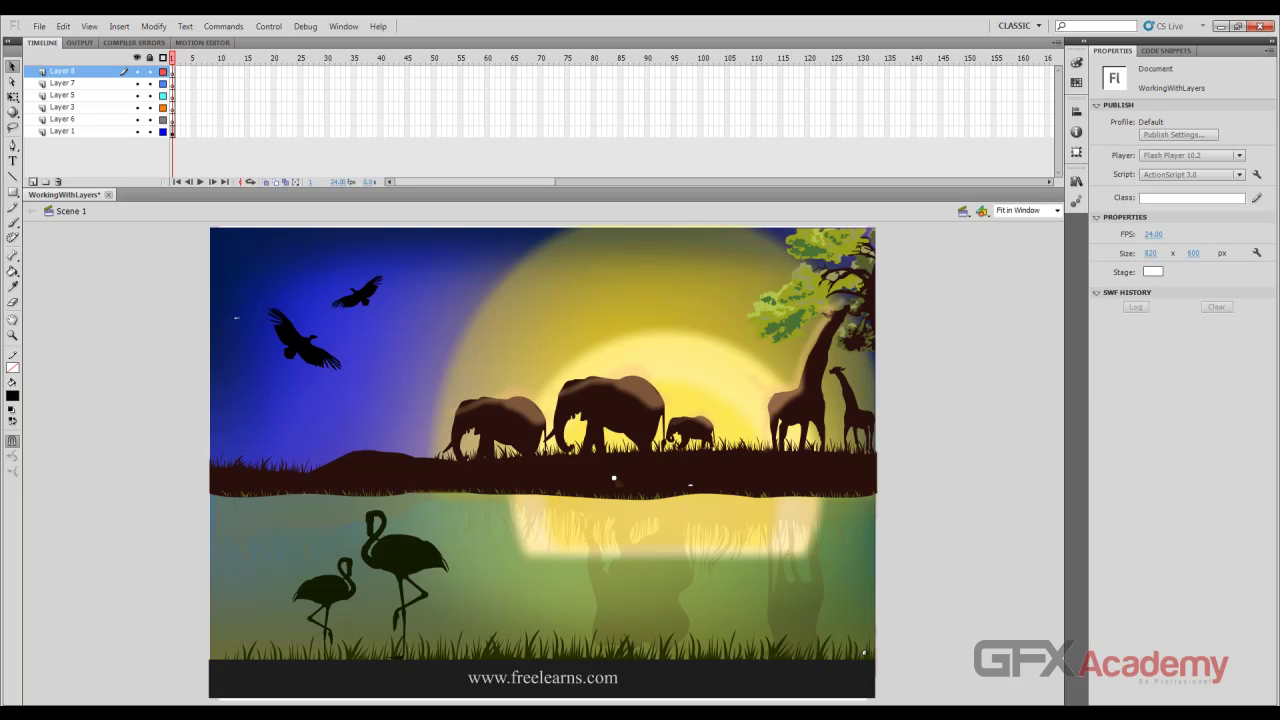
{"action": "left_click", "coordinate": [33, 181]}
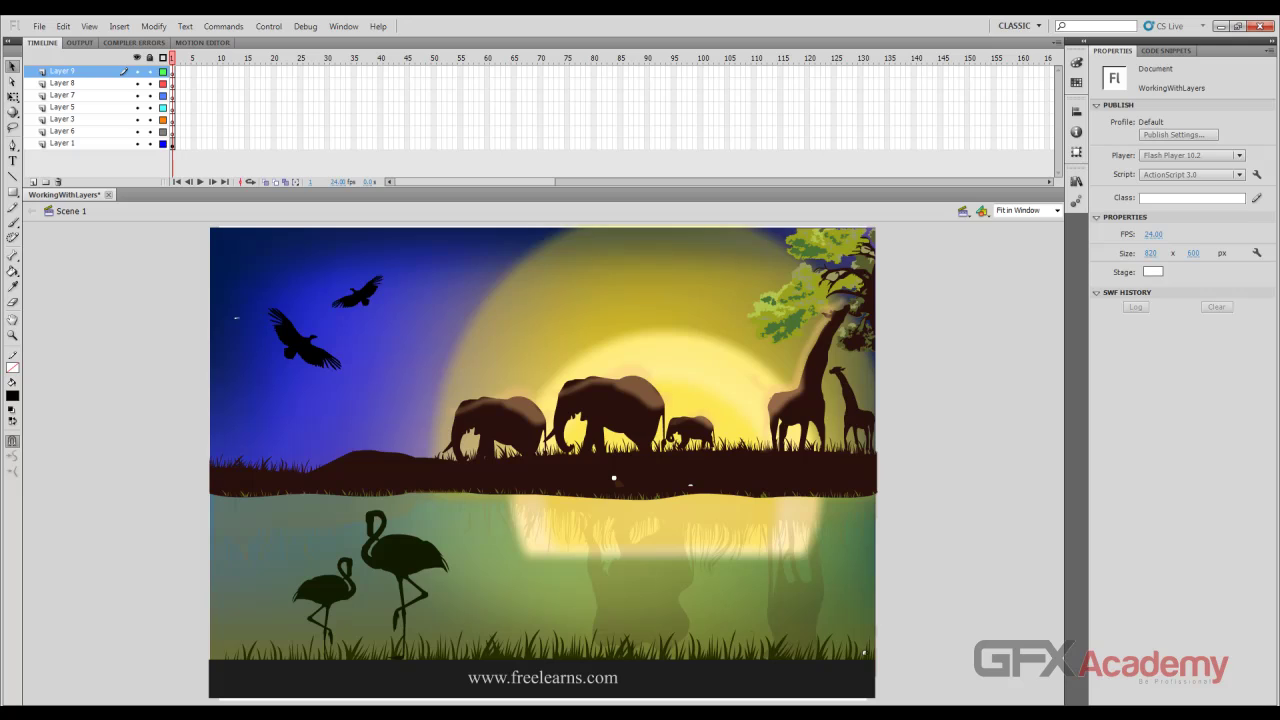
Delete the contiguous range of layers from Layer 3 up to Layer 9 all at once
{"action": "left_click", "coordinate": [63, 119]}
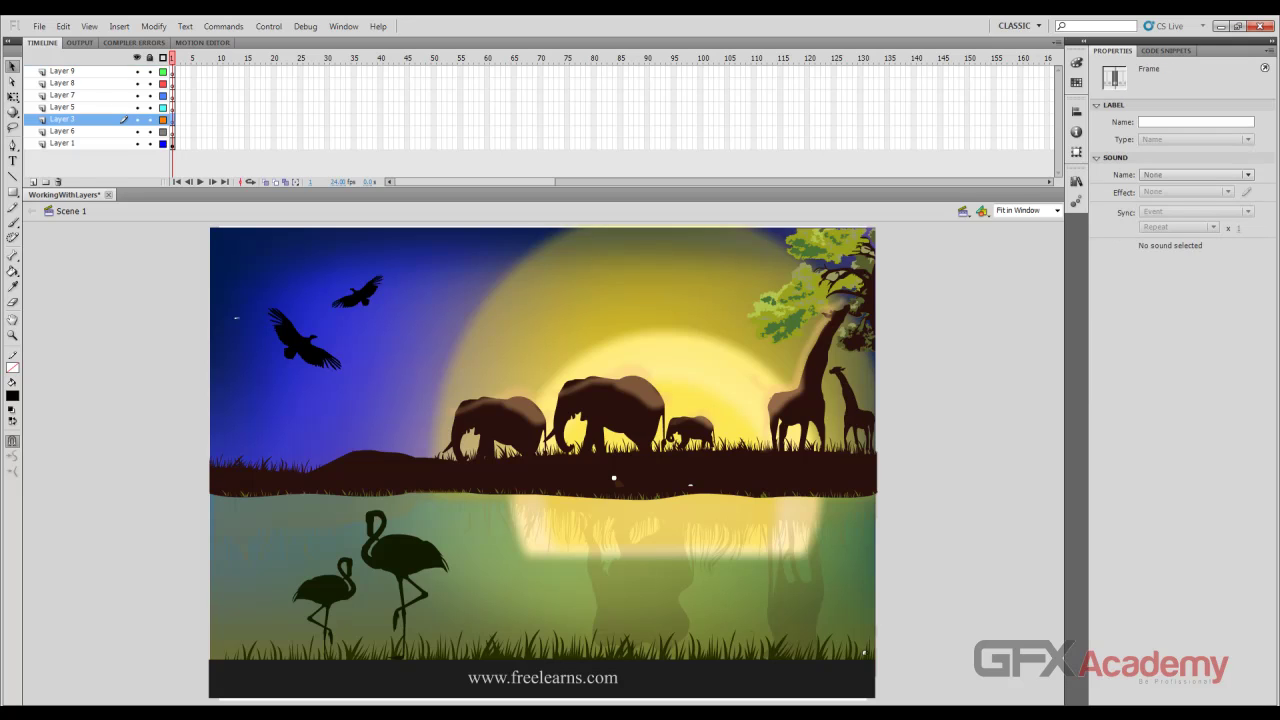
{"action": "left_click", "coordinate": [63, 71], "text": "shift"}
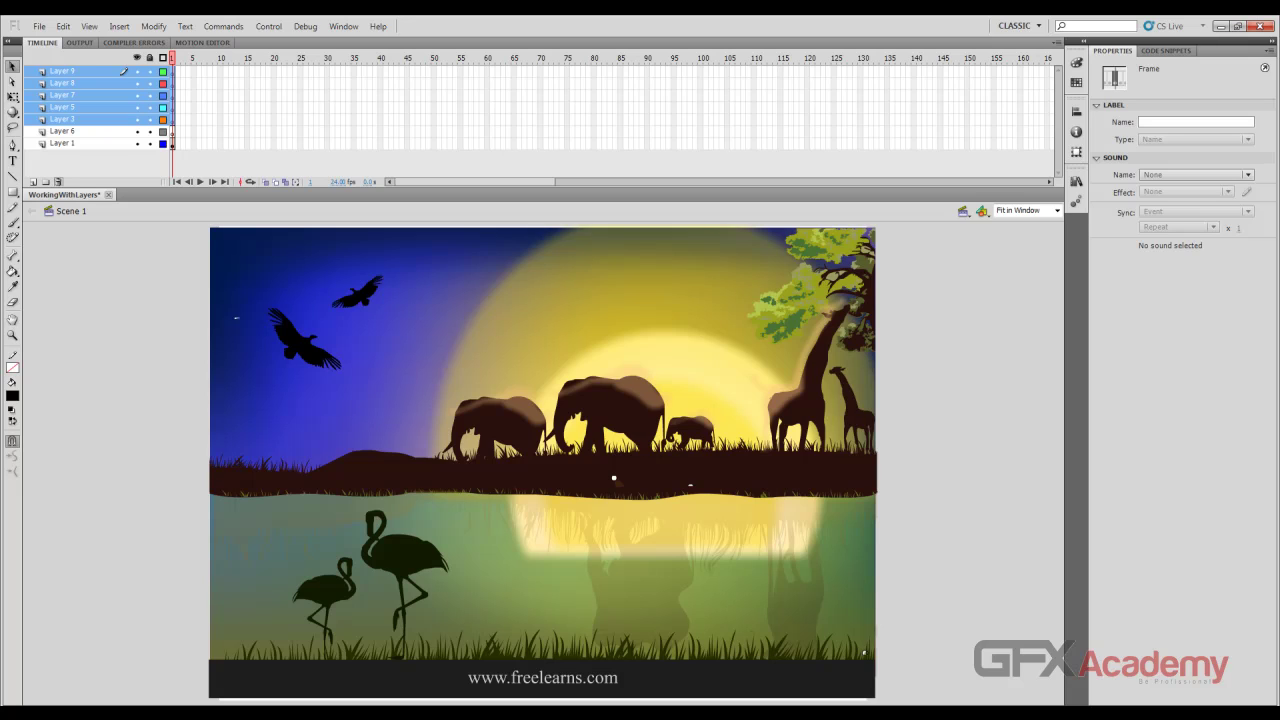
{"action": "left_click", "coordinate": [58, 181]}
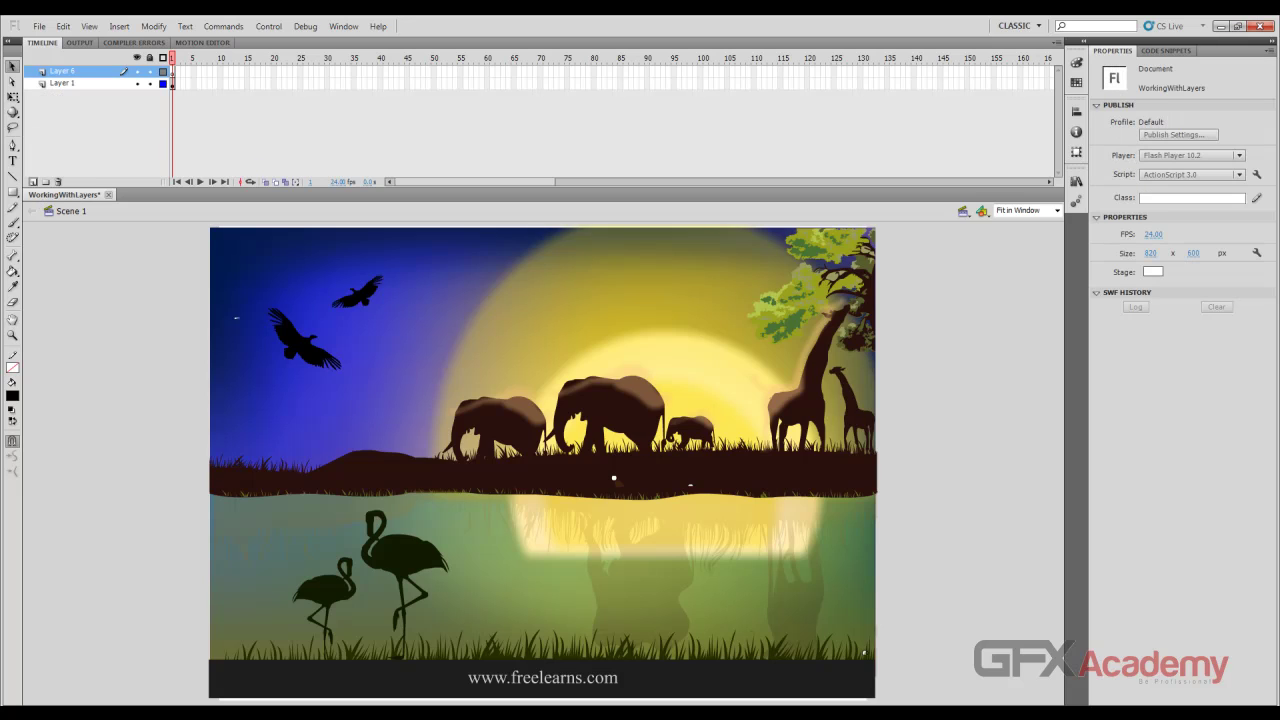
Add five new layers above Layer 6
{"action": "left_click", "coordinate": [33, 181]}
{"action": "left_click", "coordinate": [33, 181]}
{"action": "left_click", "coordinate": [33, 181]}
{"action": "left_click", "coordinate": [33, 181]}
{"action": "left_click", "coordinate": [33, 181]}
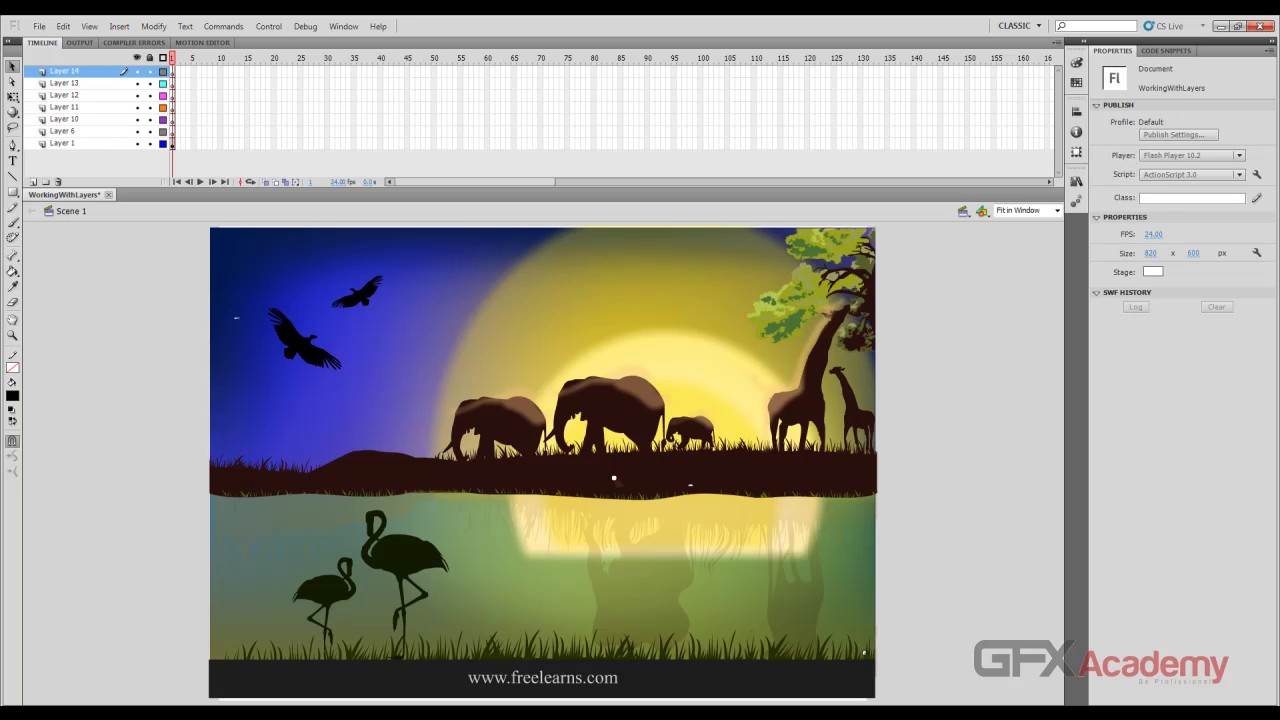
Delete the non-adjacent layers Layer 6, Layer 11 and Layer 13 together
{"action": "left_click", "coordinate": [63, 131]}
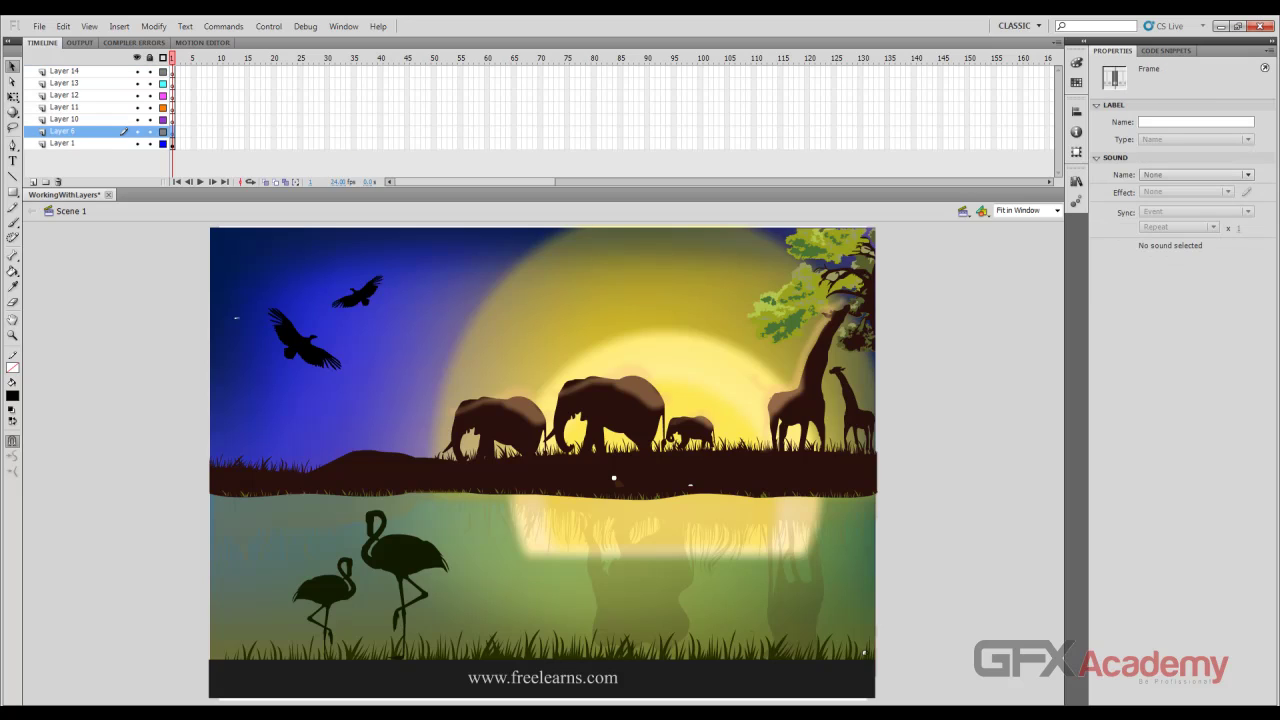
{"action": "left_click", "coordinate": [64, 107], "text": "ctrl"}
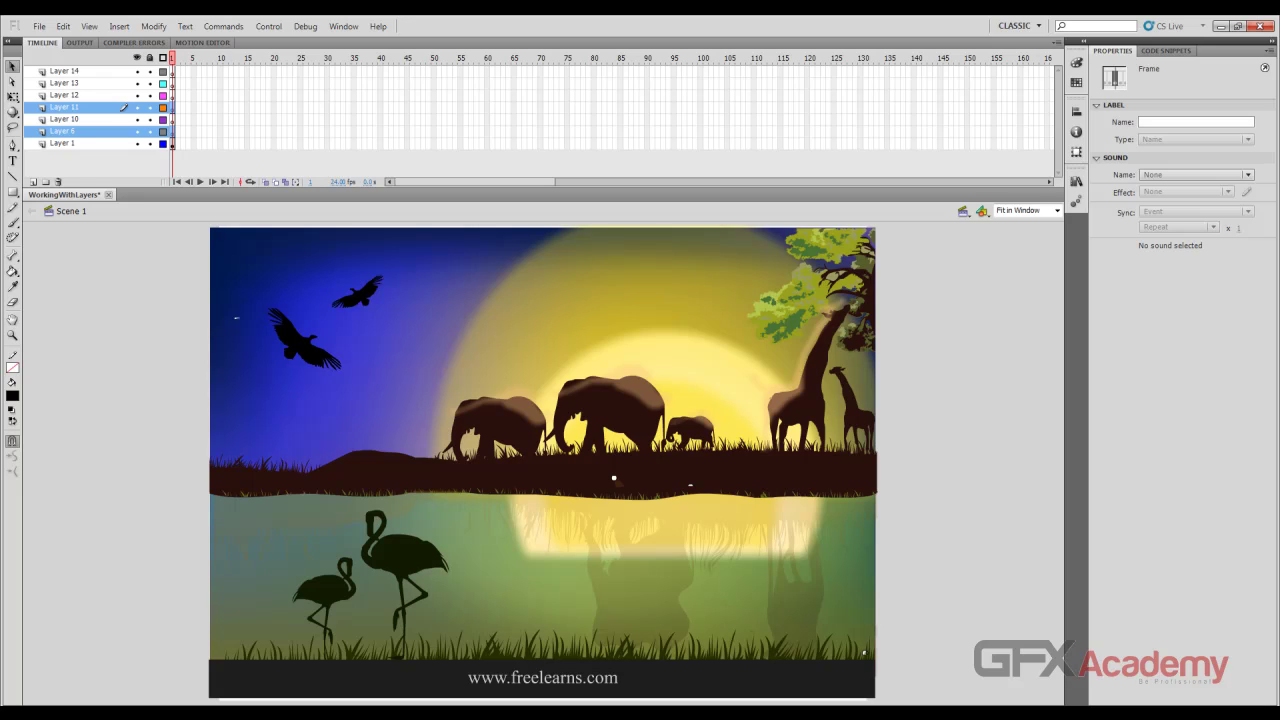
{"action": "left_click", "coordinate": [64, 83], "text": "ctrl"}
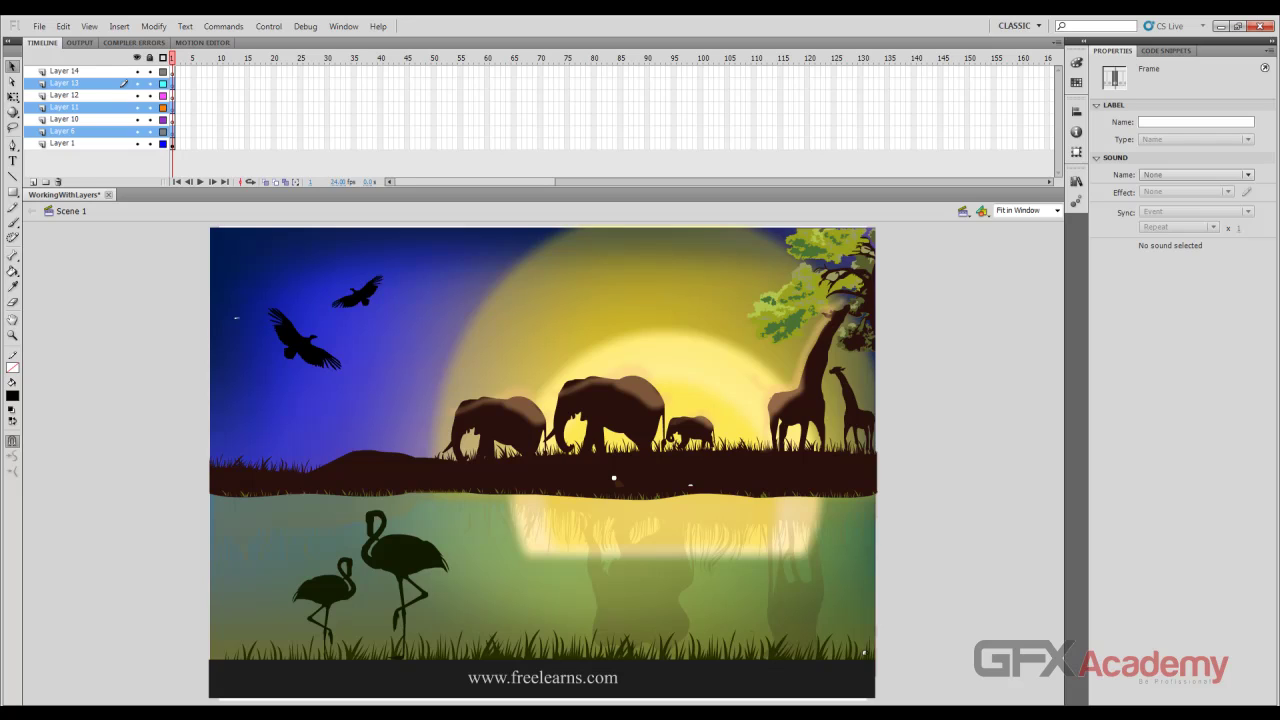
{"action": "left_click", "coordinate": [58, 181]}
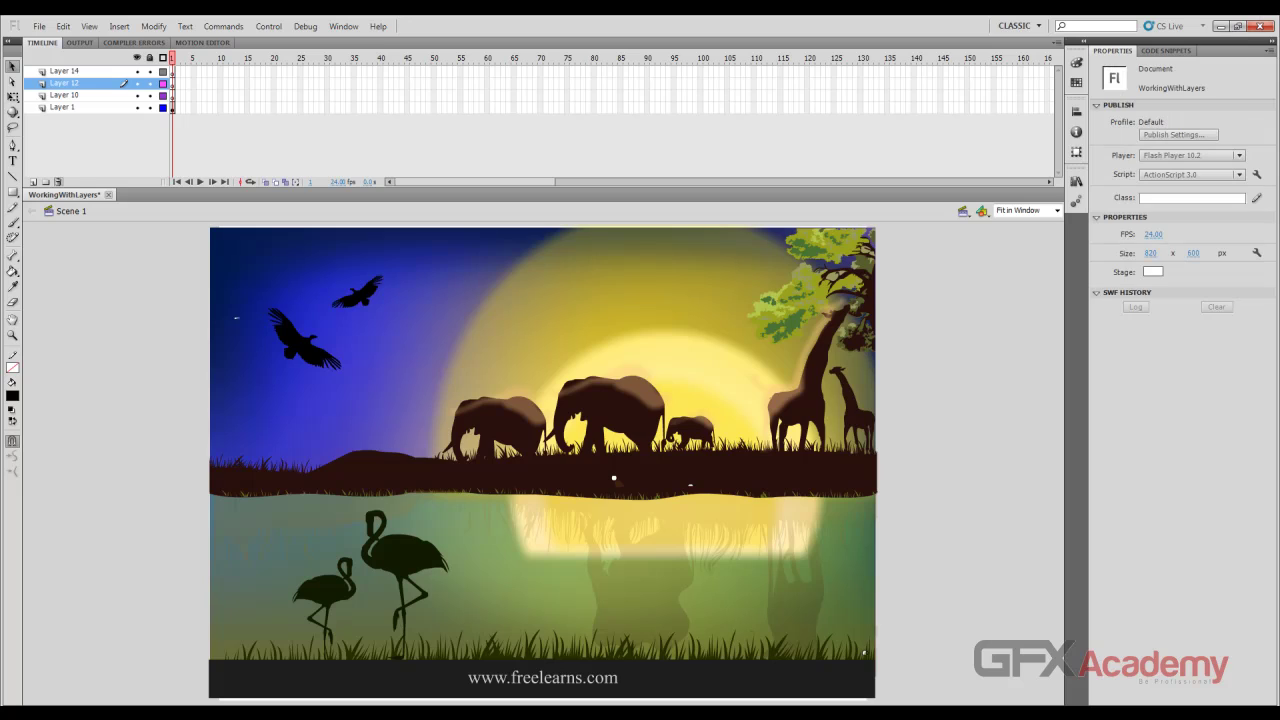
Delete the adjacent layers Layer 10, Layer 12 and Layer 14 together, keeping only Layer 1
{"action": "left_click", "coordinate": [64, 95]}
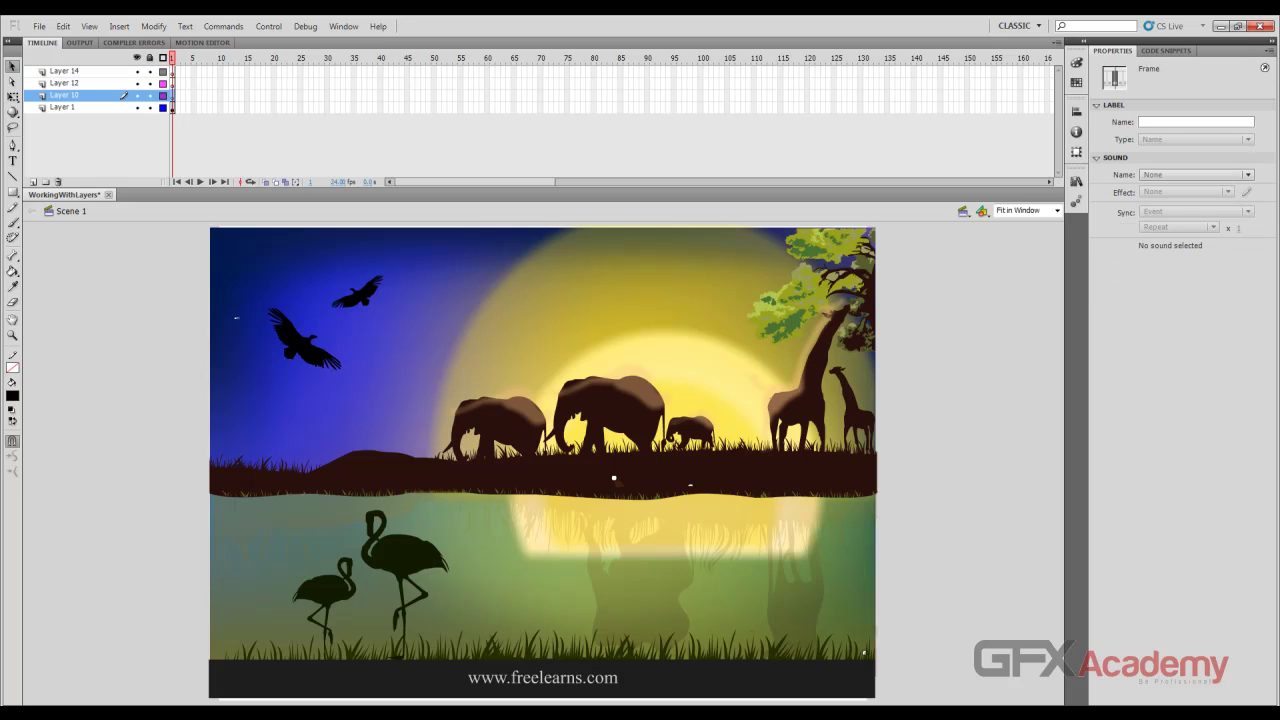
{"action": "left_click", "coordinate": [64, 71], "text": "shift"}
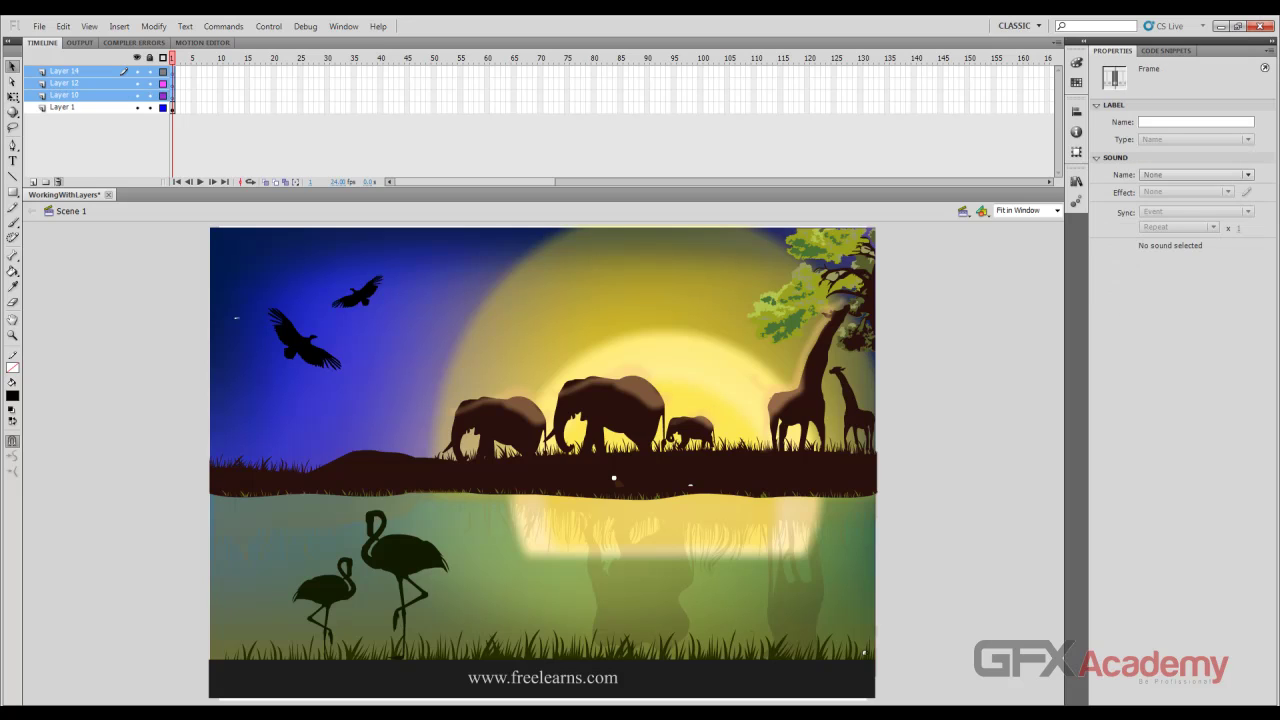
{"action": "left_click", "coordinate": [58, 181]}
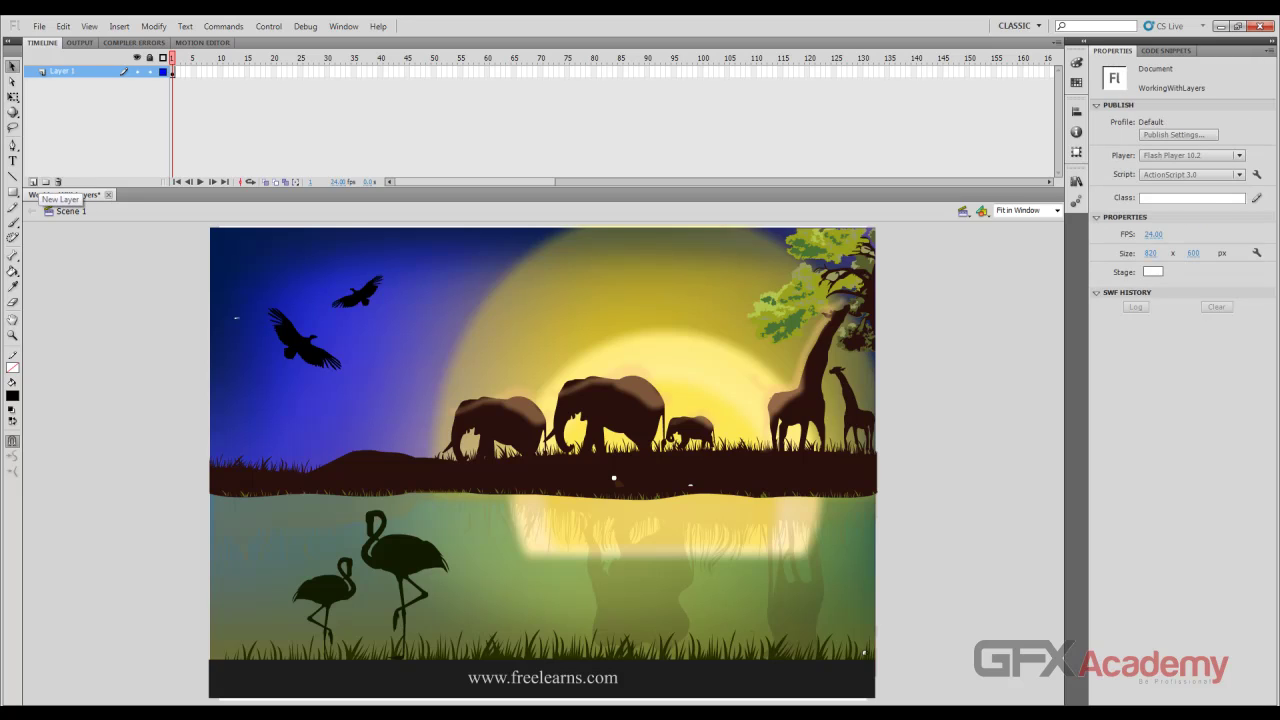
Add a new layer above Layer 1, and distribute all of the artwork's objects on Layer 1 to separate layers
{"action": "left_click", "coordinate": [33, 181]}
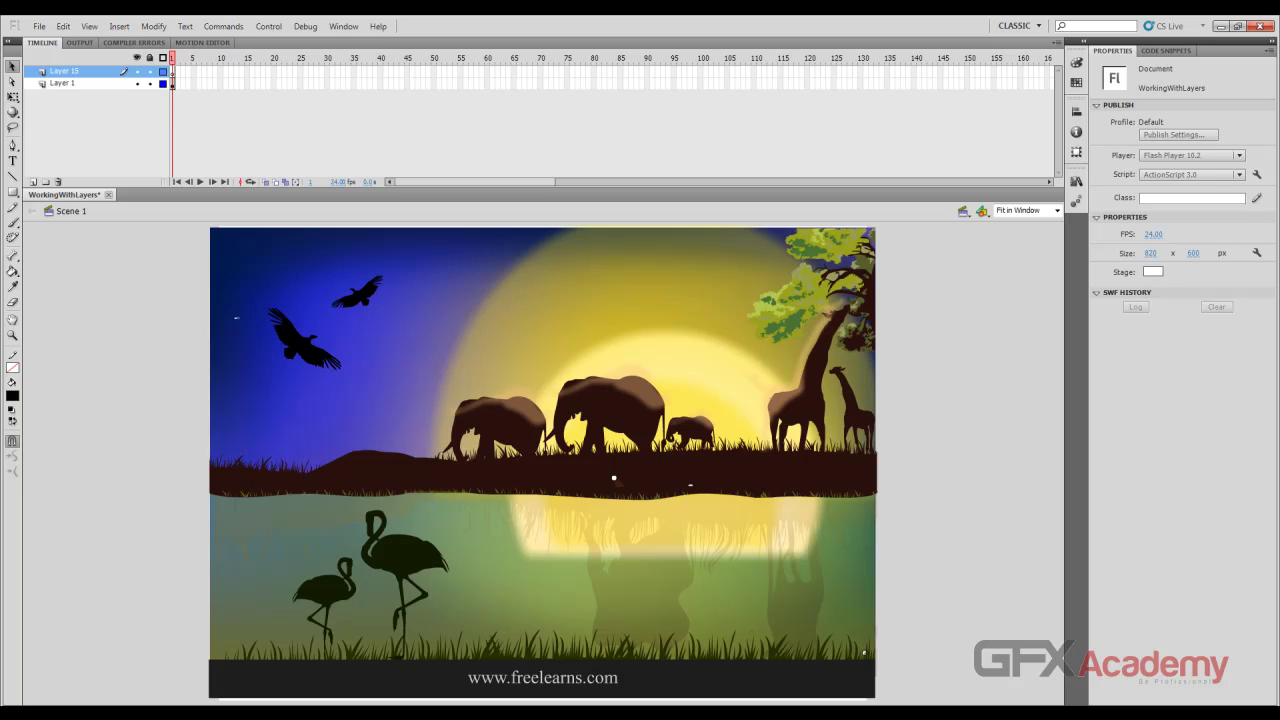
{"action": "left_click_drag", "start_coordinate": [955, 228], "coordinate": [160, 672]}
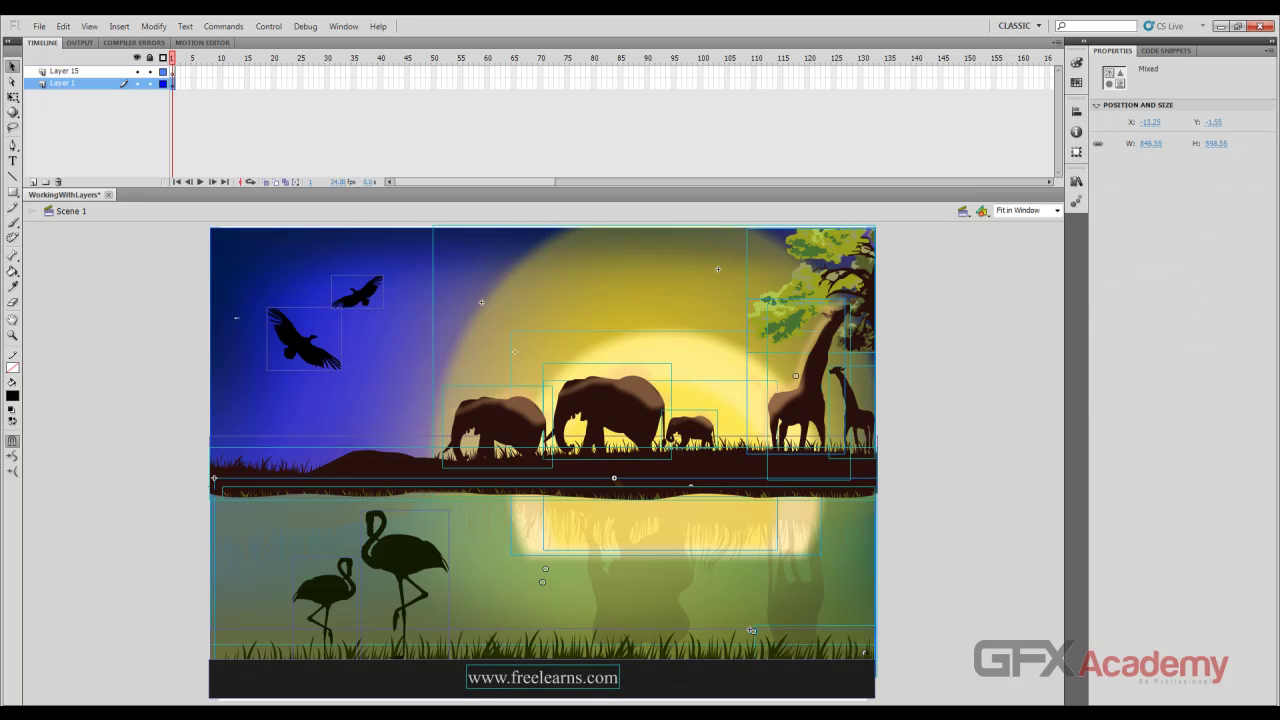
{"action": "left_click", "coordinate": [160, 672]}
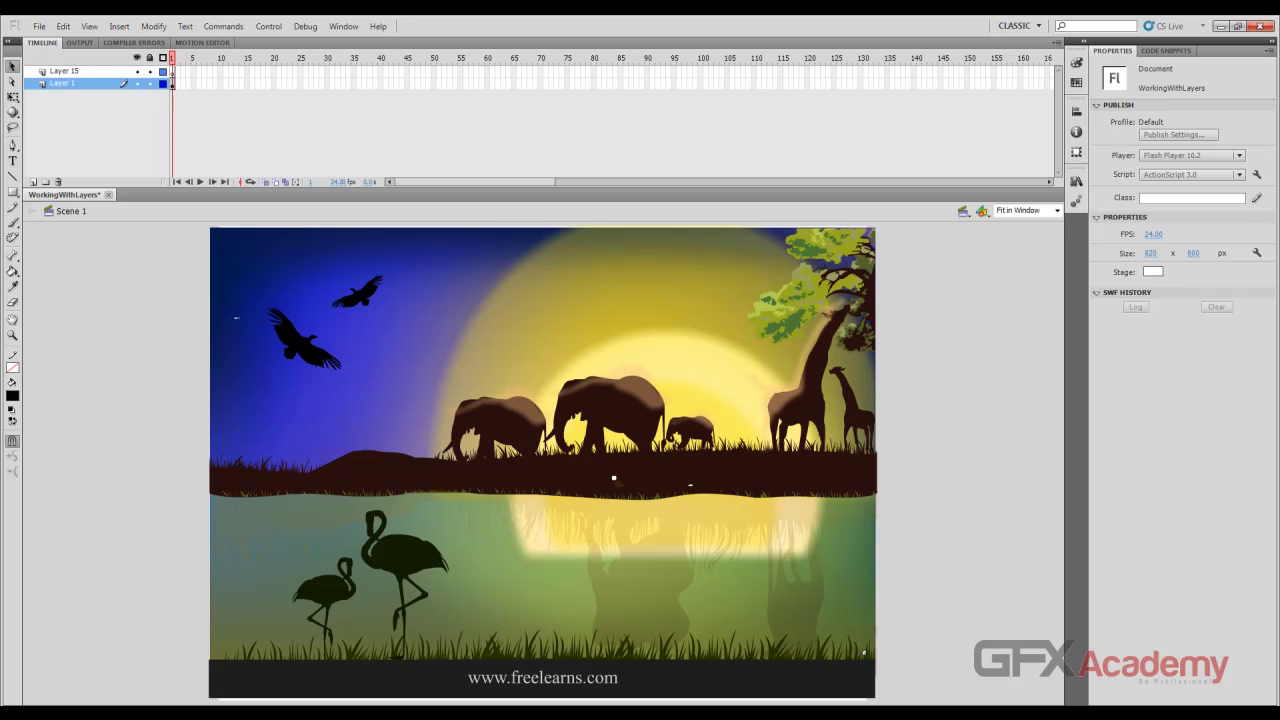
{"action": "key", "text": "ctrl+a"}
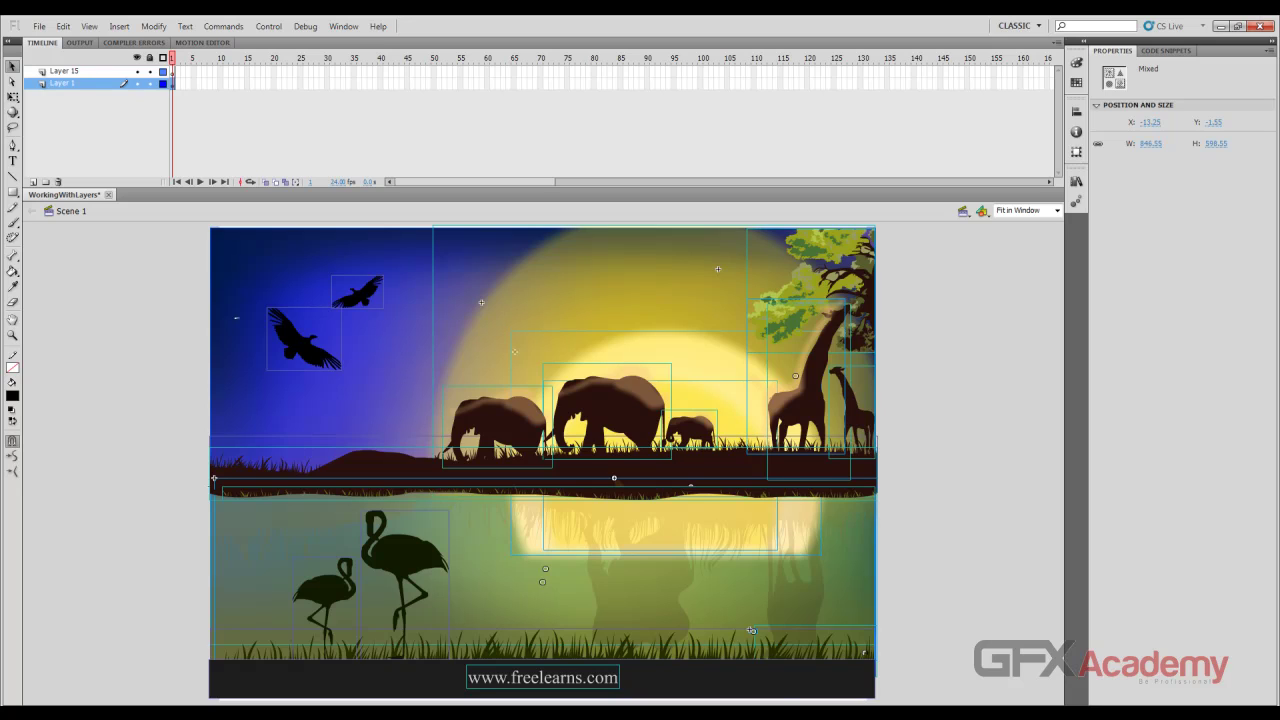
{"action": "right_click", "coordinate": [604, 385]}
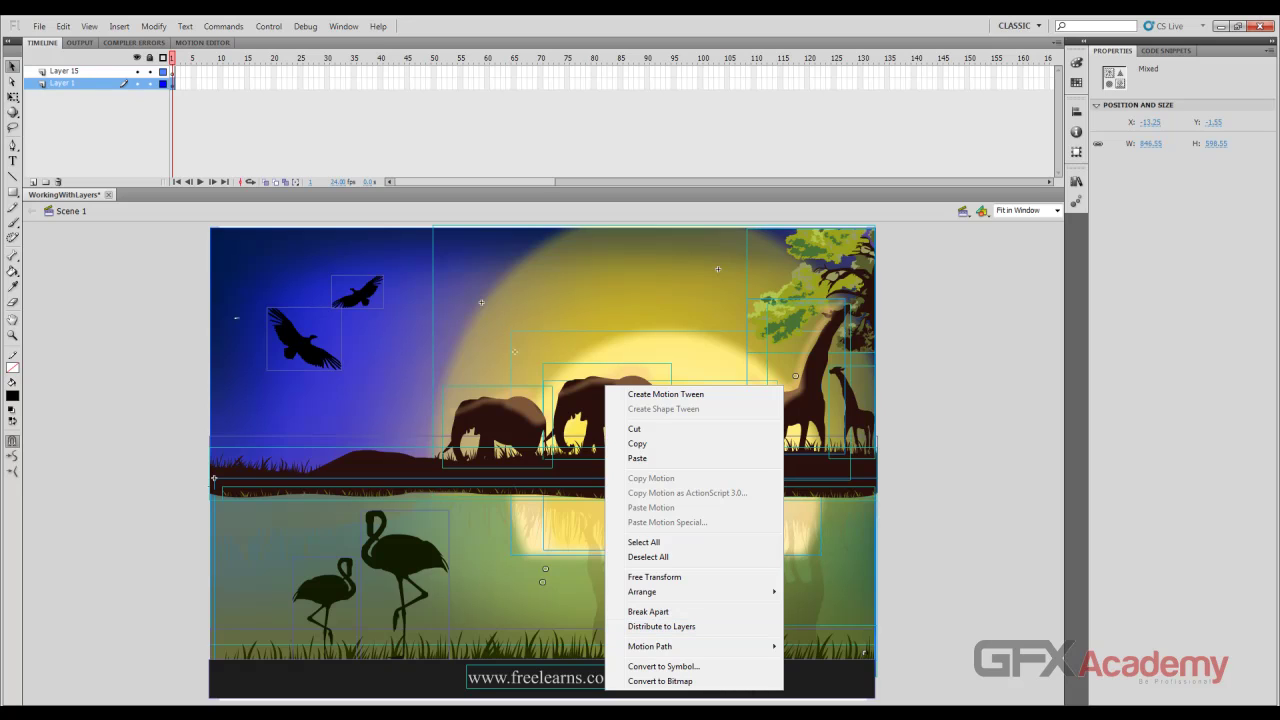
{"action": "left_click", "coordinate": [751, 627]}
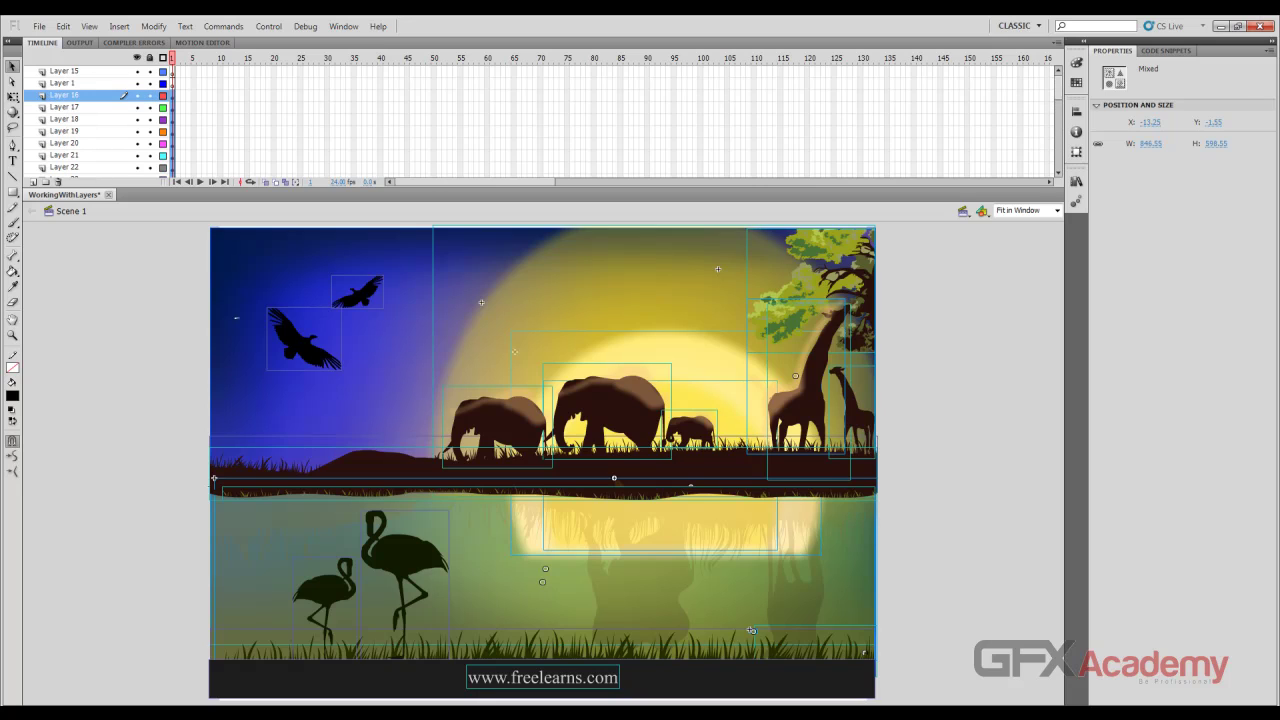
Delete the emptied Layer 1 together with the unused Layer 15 above it
{"action": "left_click", "coordinate": [64, 83]}
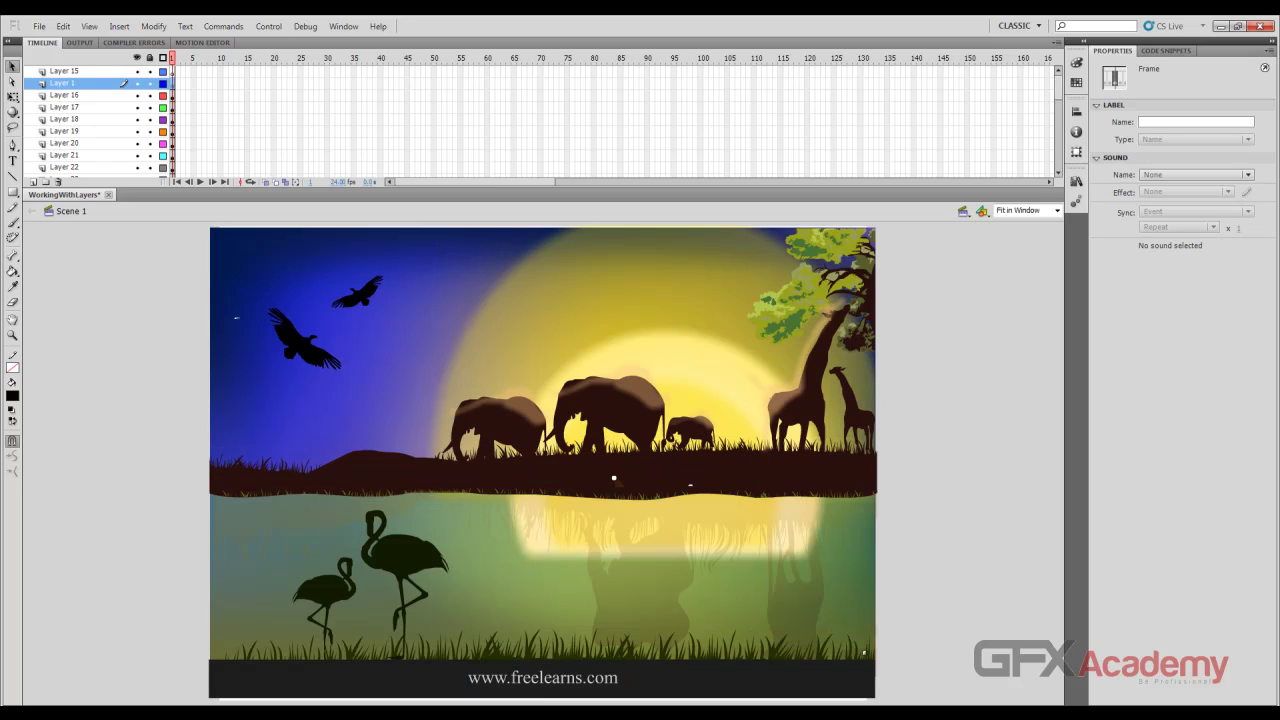
{"action": "left_click", "coordinate": [64, 71], "text": "shift"}
{"action": "scroll", "coordinate": [90, 120], "scroll_direction": "down", "scroll_amount": 13}
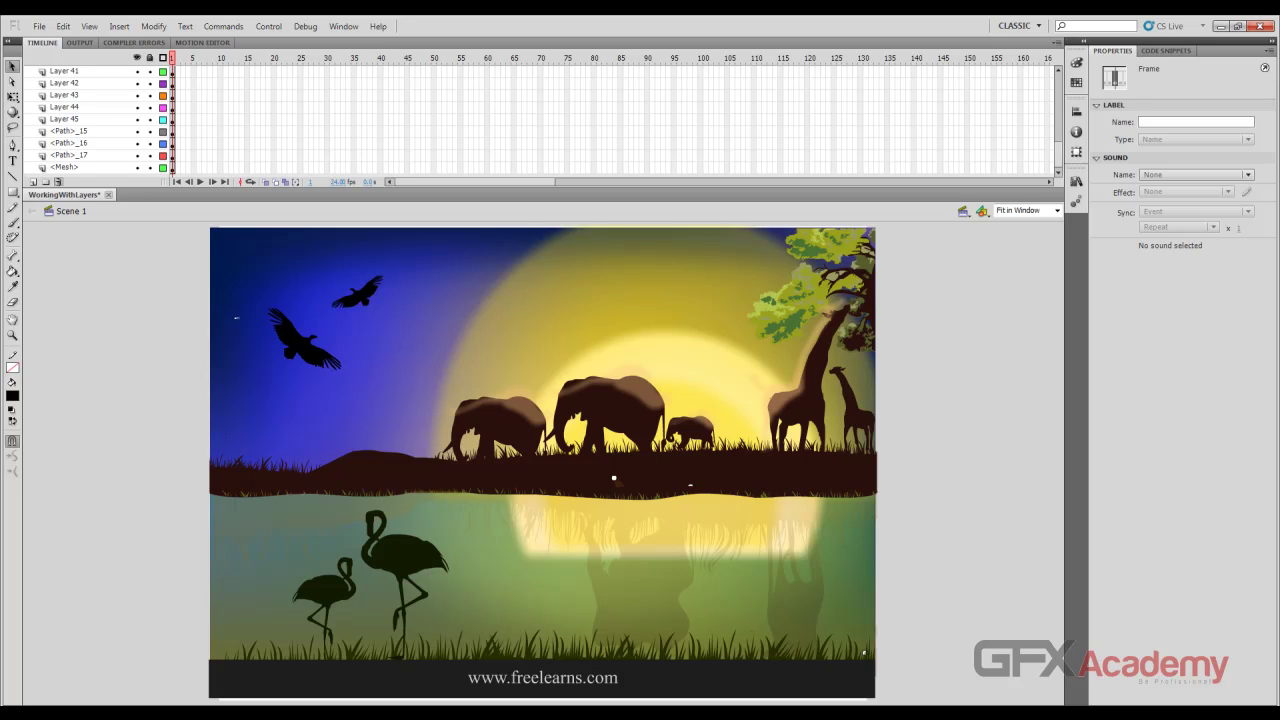
{"action": "left_click", "coordinate": [58, 182]}
{"action": "scroll", "coordinate": [90, 120], "scroll_direction": "up", "scroll_amount": 3}
{"action": "scroll", "coordinate": [90, 120], "scroll_direction": "down", "scroll_amount": 3}
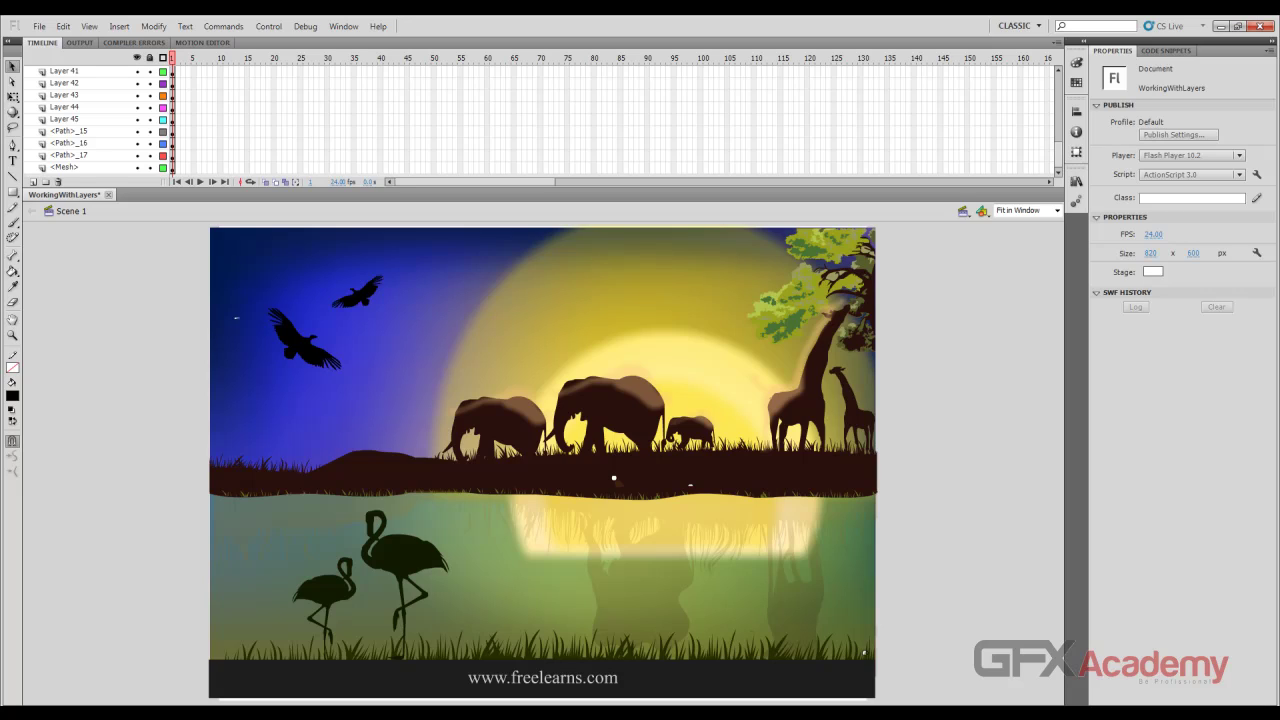
Select the layers from <Mesh> up through Layer 45 one by one to examine which background artwork each holds
{"action": "left_click", "coordinate": [65, 167]}
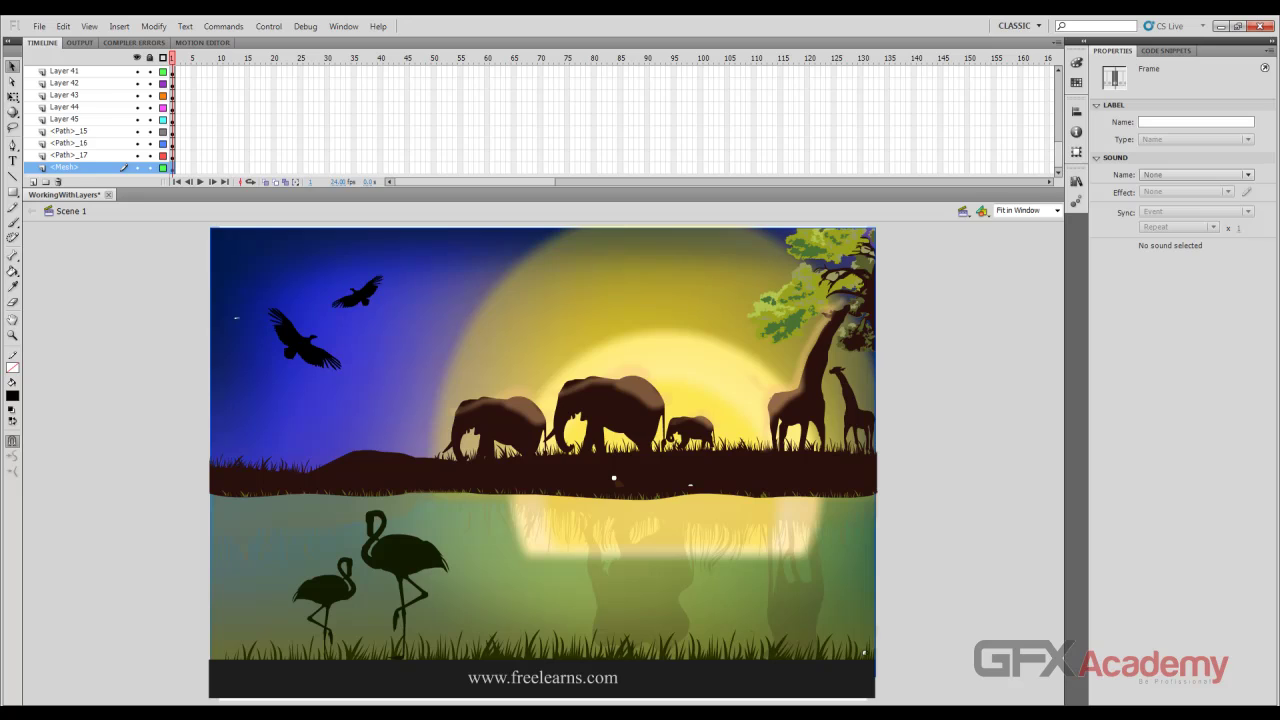
{"action": "left_click", "coordinate": [68, 155]}
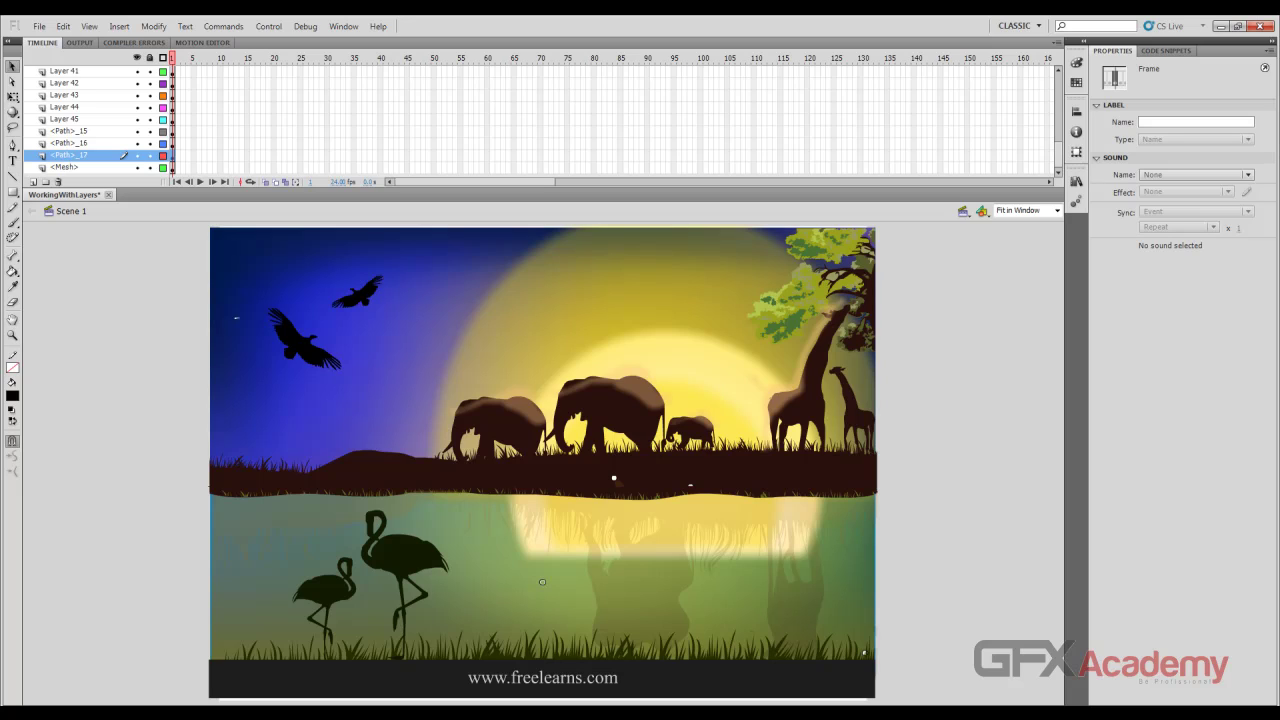
{"action": "left_click", "coordinate": [69, 143]}
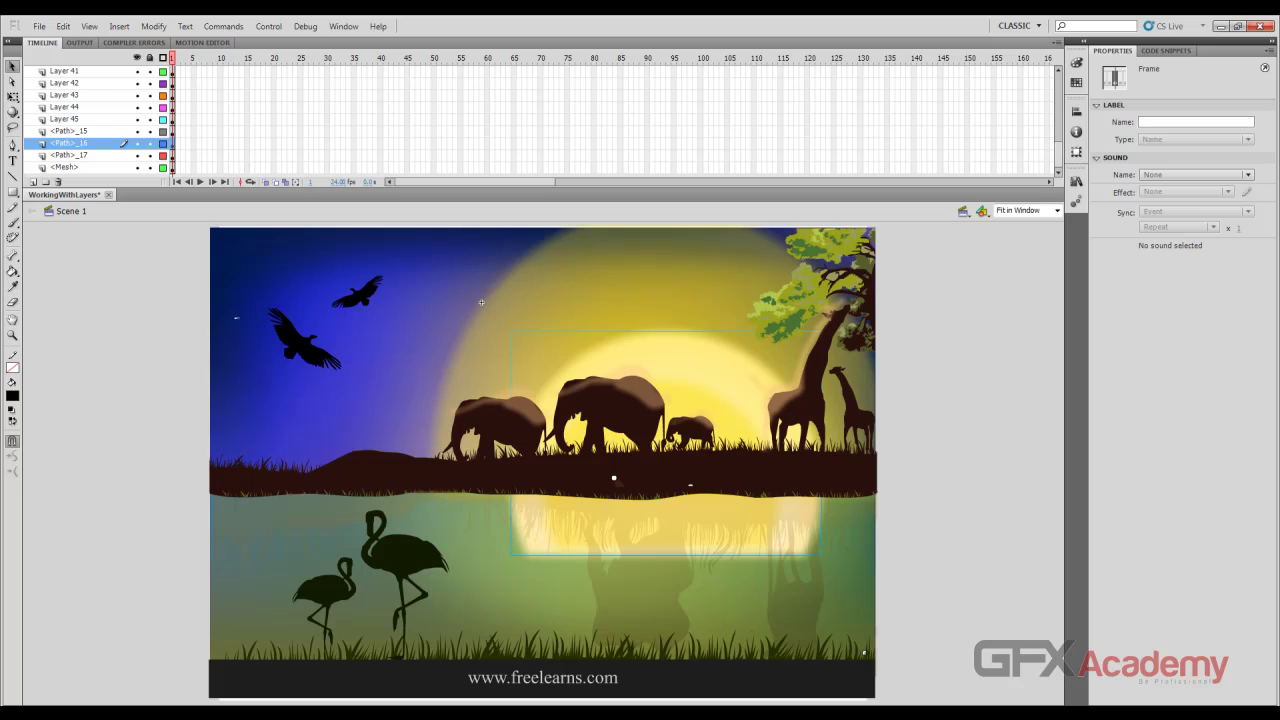
{"action": "left_click", "coordinate": [514, 351]}
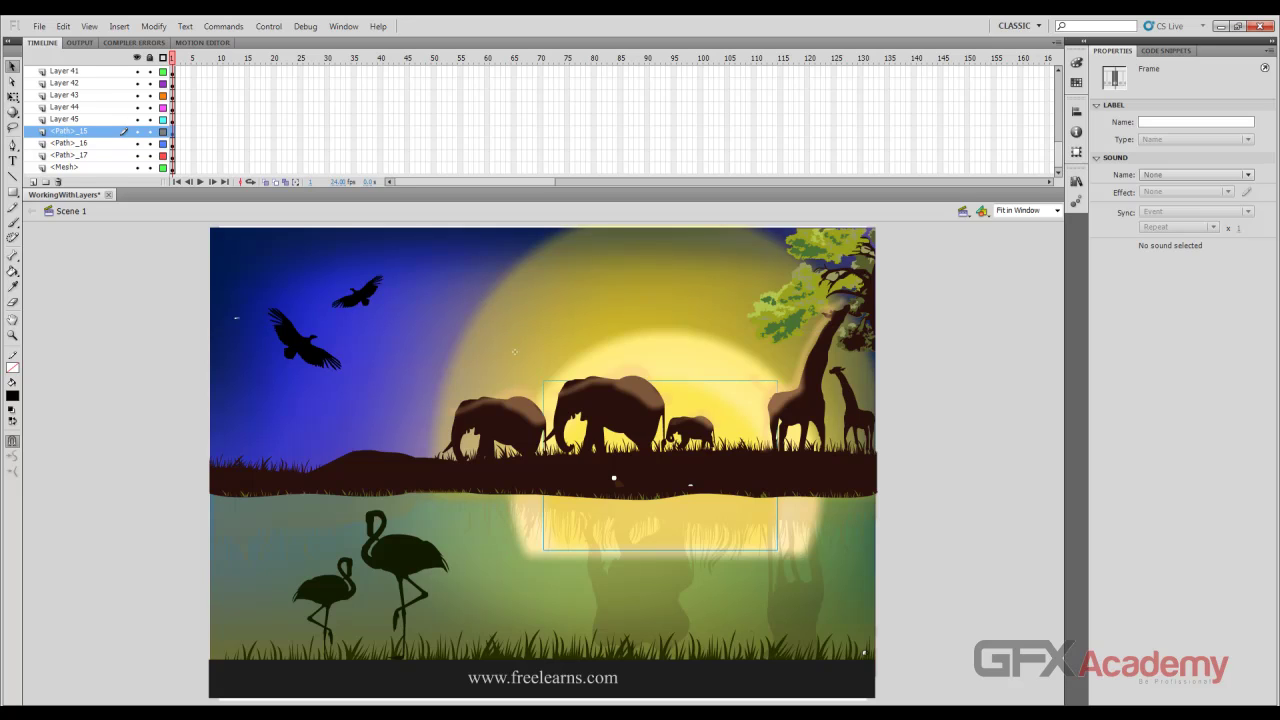
{"action": "left_click", "coordinate": [66, 119]}
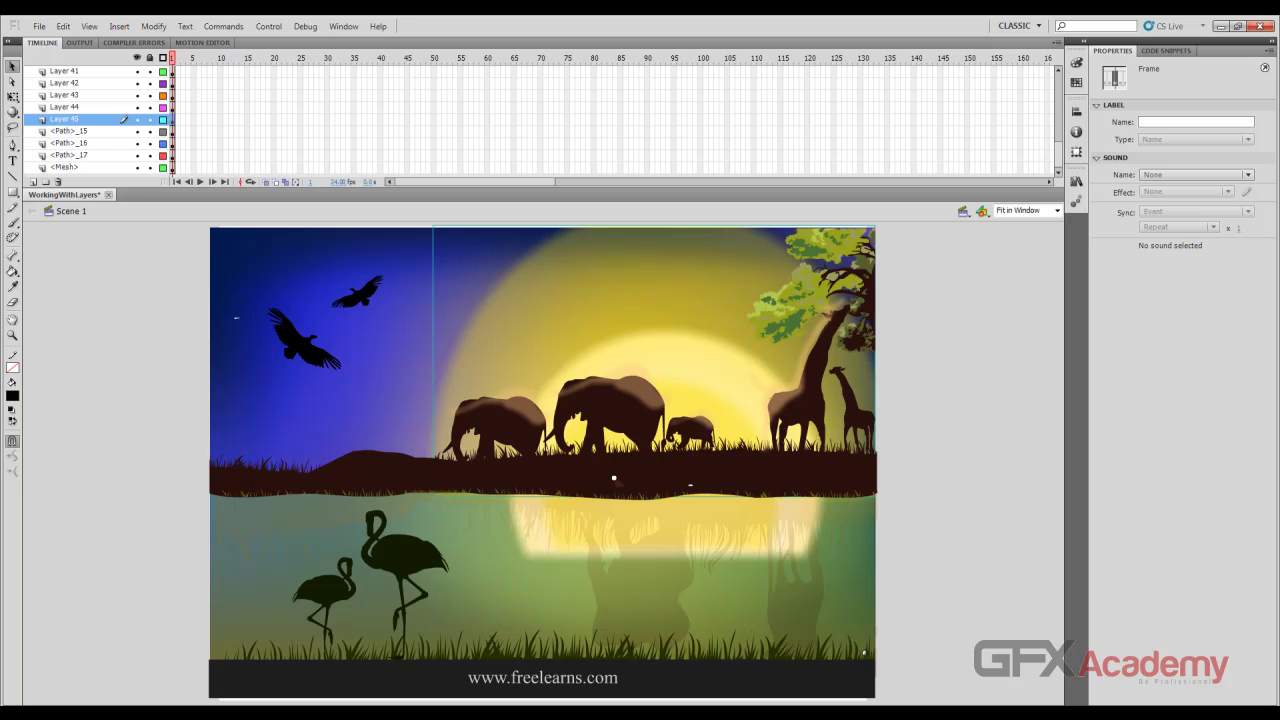
Examine which objects belong to the layers <Path>_4_0, <Path>_3_0, <Path>_2_0 and Layer 23
{"action": "left_click", "coordinate": [614, 478]}
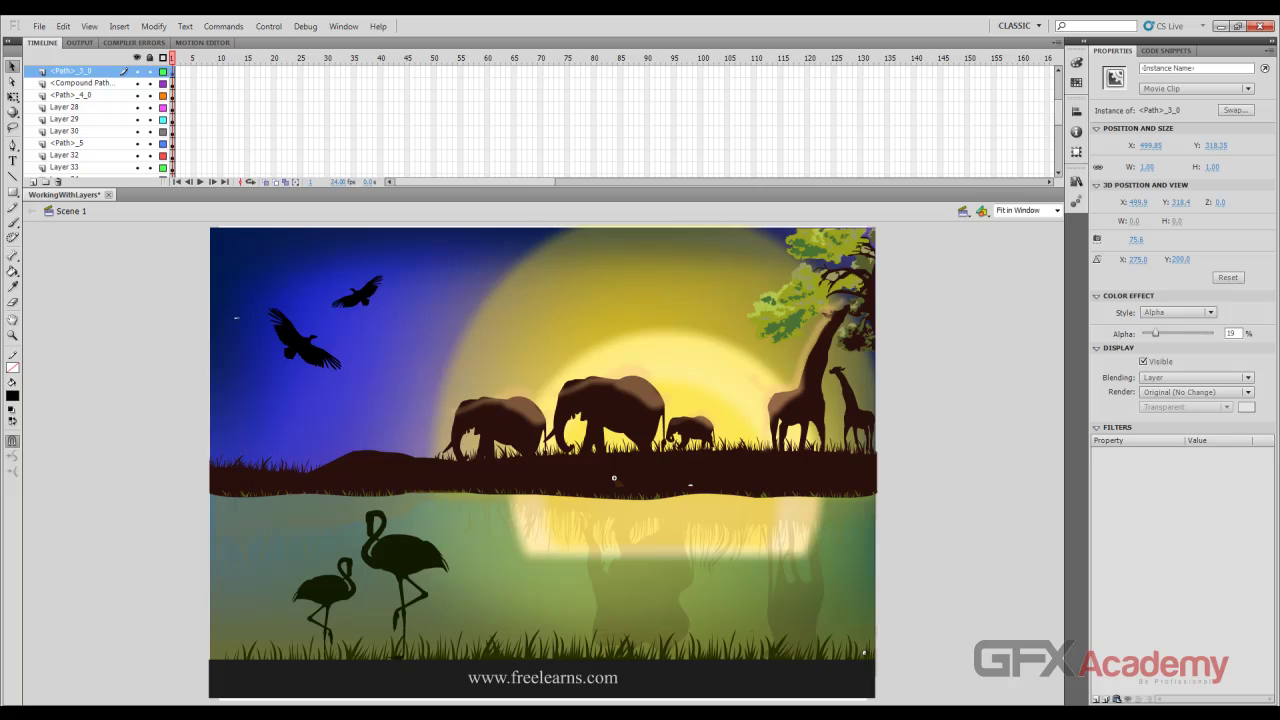
{"action": "left_click", "coordinate": [545, 569]}
{"action": "left_click", "coordinate": [614, 479]}
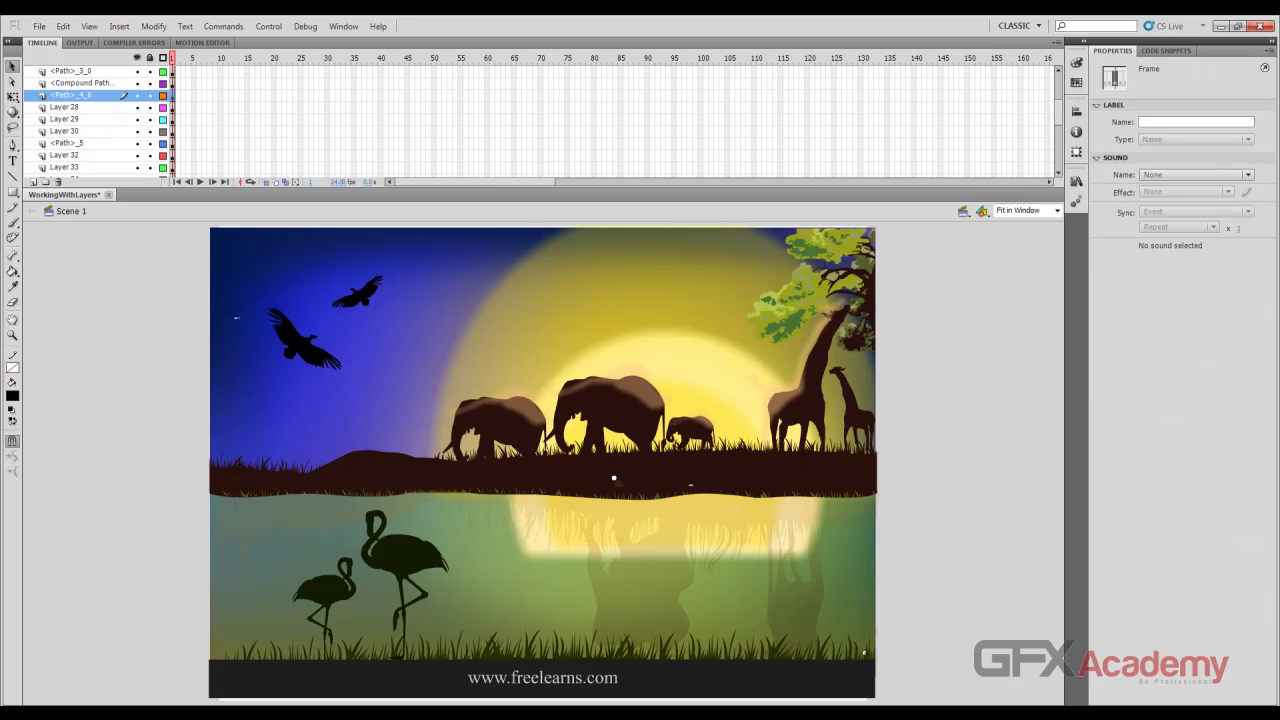
{"action": "left_click", "coordinate": [70, 107]}
{"action": "scroll", "coordinate": [70, 107], "scroll_direction": "up", "scroll_amount": 3}
{"action": "left_click", "coordinate": [70, 107]}
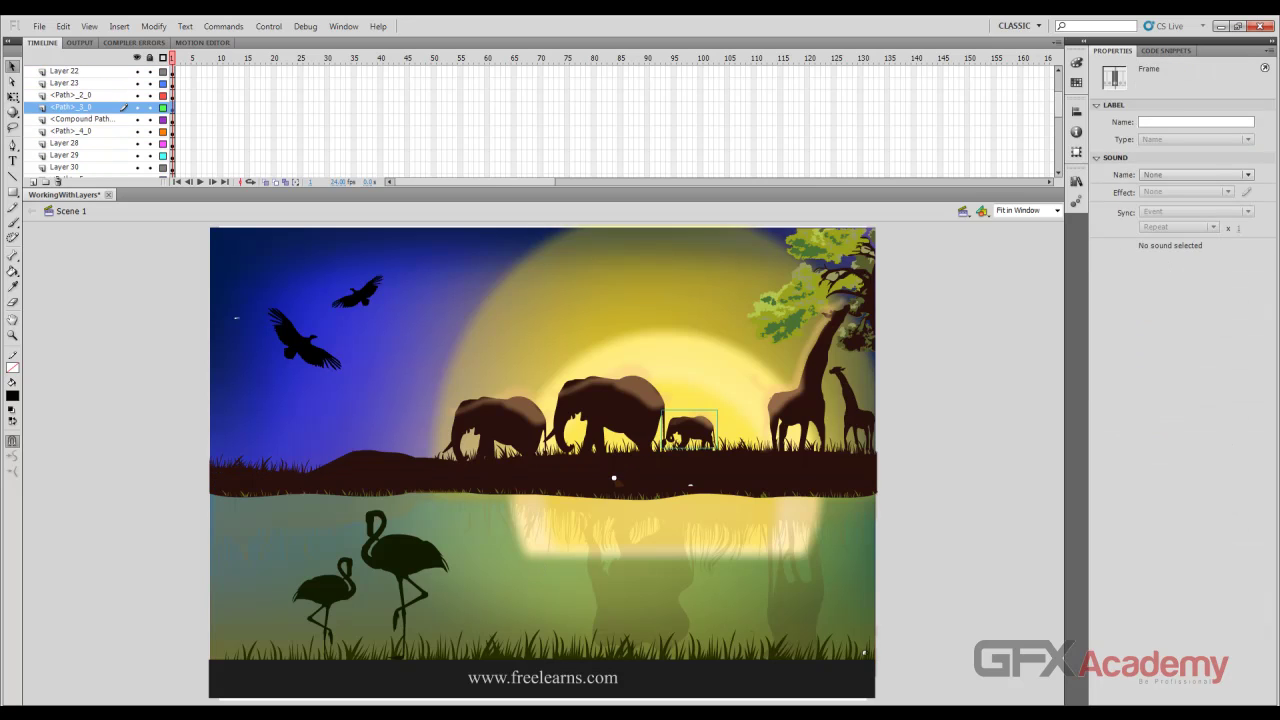
{"action": "left_click", "coordinate": [751, 630]}
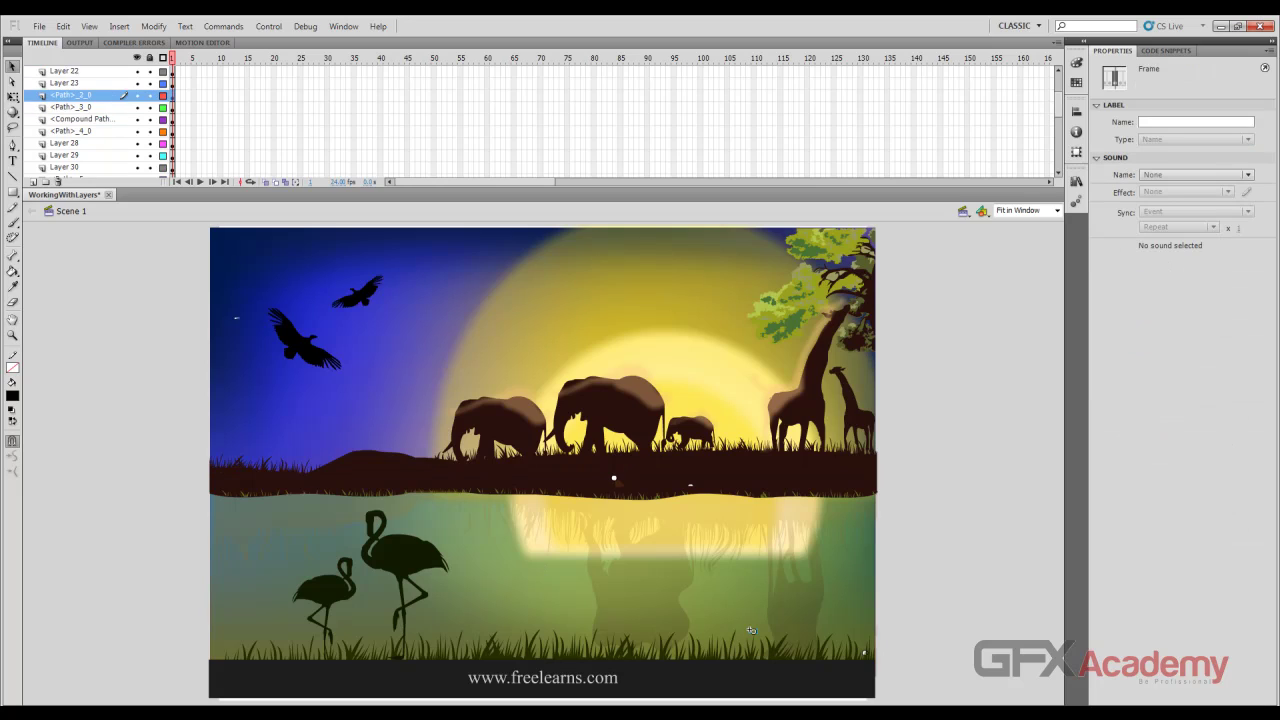
{"action": "left_click", "coordinate": [750, 649]}
{"action": "scroll", "coordinate": [100, 120], "scroll_direction": "up", "scroll_amount": 6}
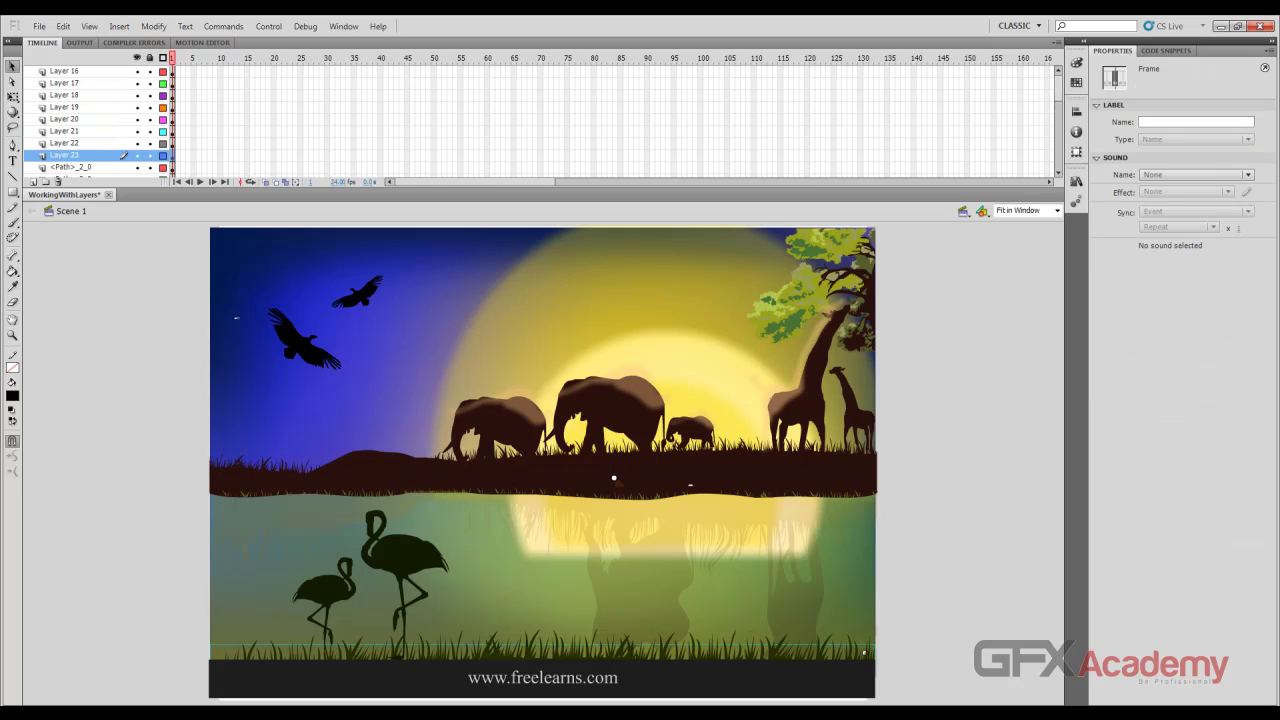
Inspect the artwork held by Layer 16, Layer 17, Layer 18 and the lowest layer, <Mesh>
{"action": "left_click", "coordinate": [66, 71]}
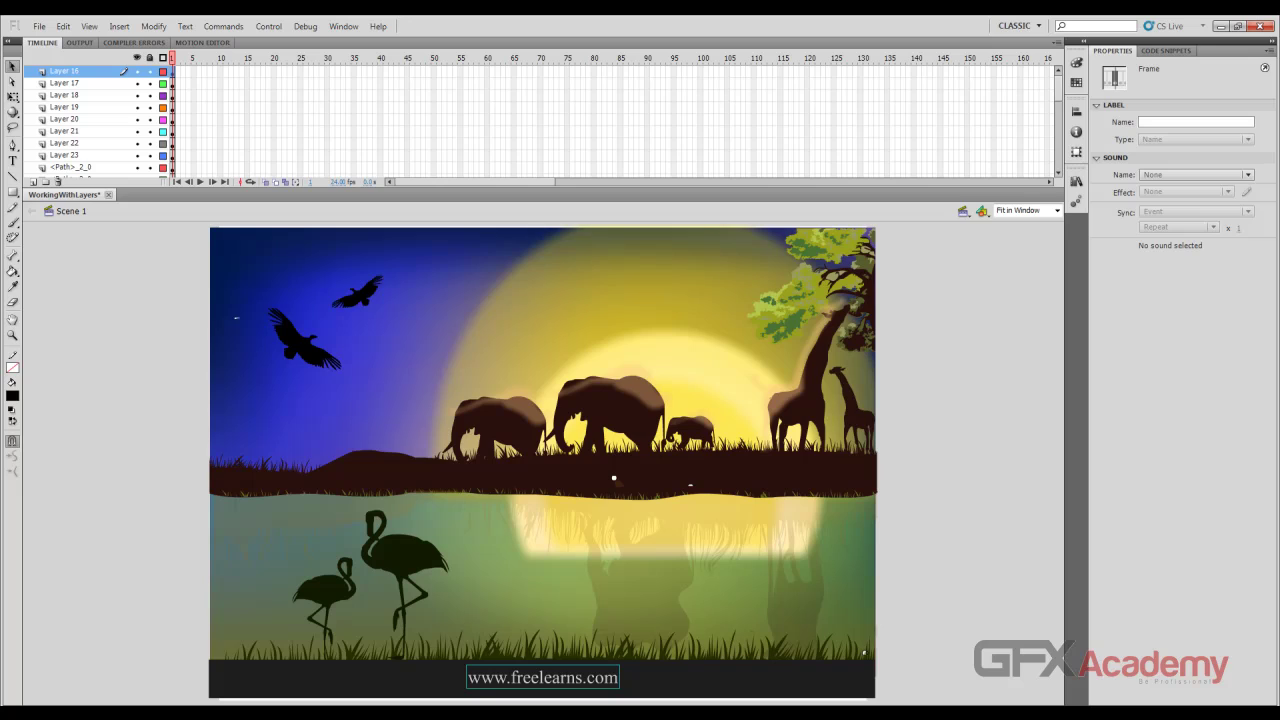
{"action": "left_click", "coordinate": [66, 83]}
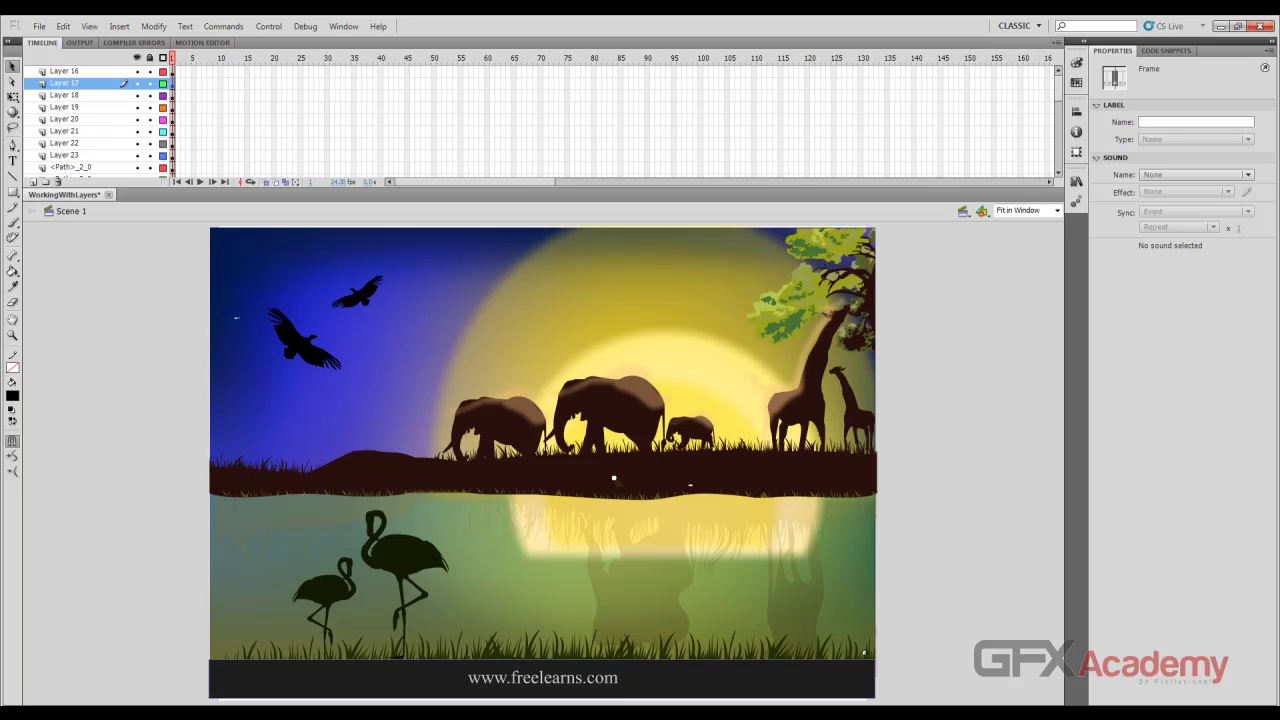
{"action": "left_click", "coordinate": [66, 95]}
{"action": "scroll", "coordinate": [66, 95], "scroll_direction": "down", "scroll_amount": 7}
{"action": "scroll", "coordinate": [90, 118], "scroll_direction": "down", "scroll_amount": 7}
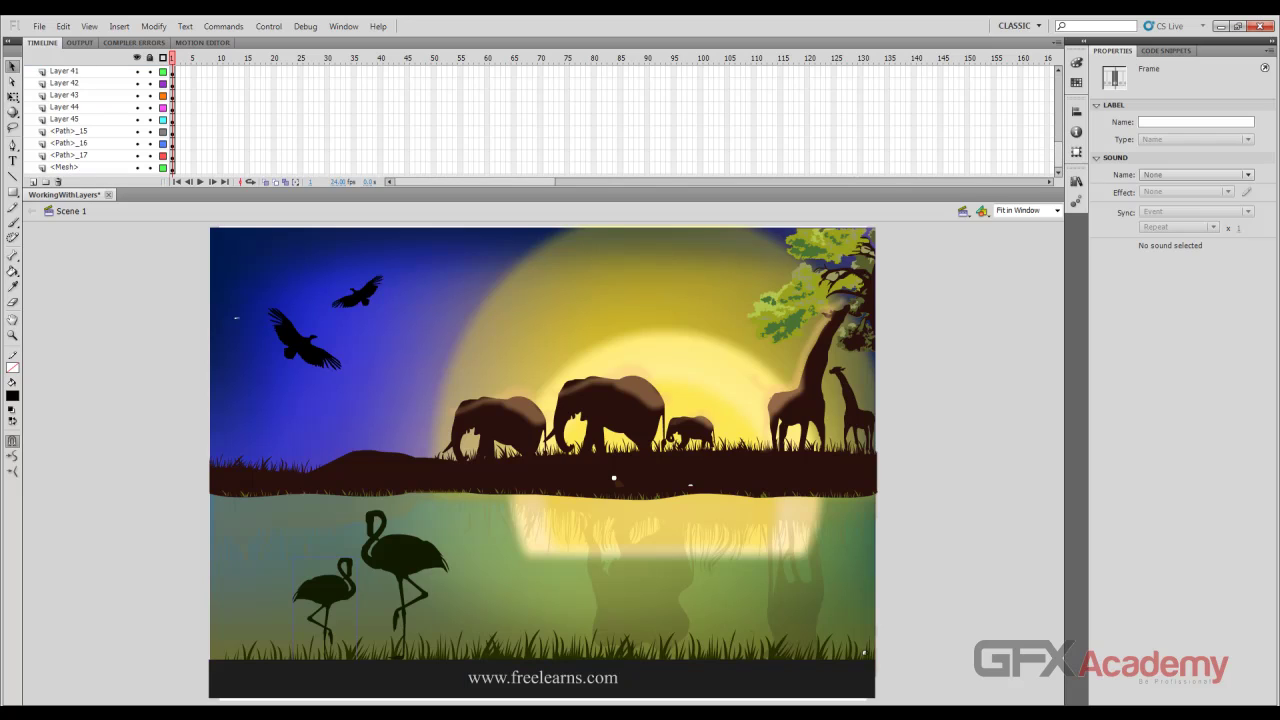
{"action": "left_click", "coordinate": [66, 167]}
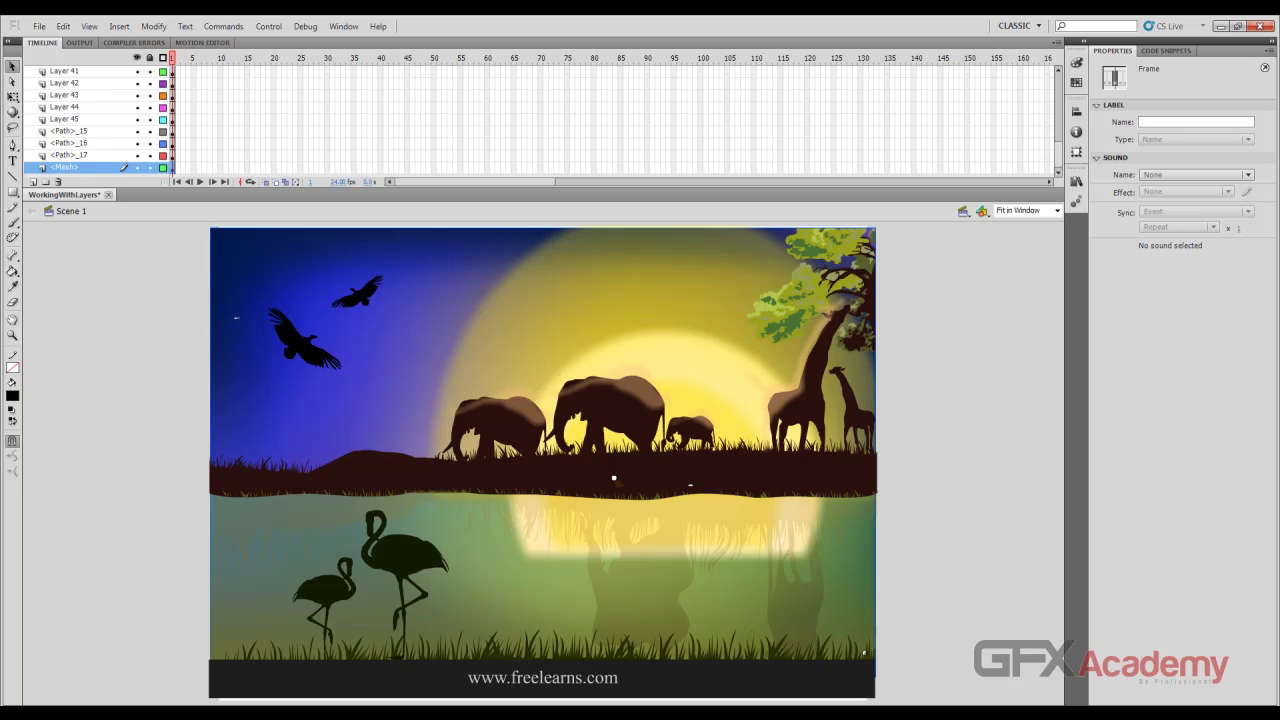
{"action": "scroll", "coordinate": [90, 120], "scroll_direction": "up", "scroll_amount": 8}
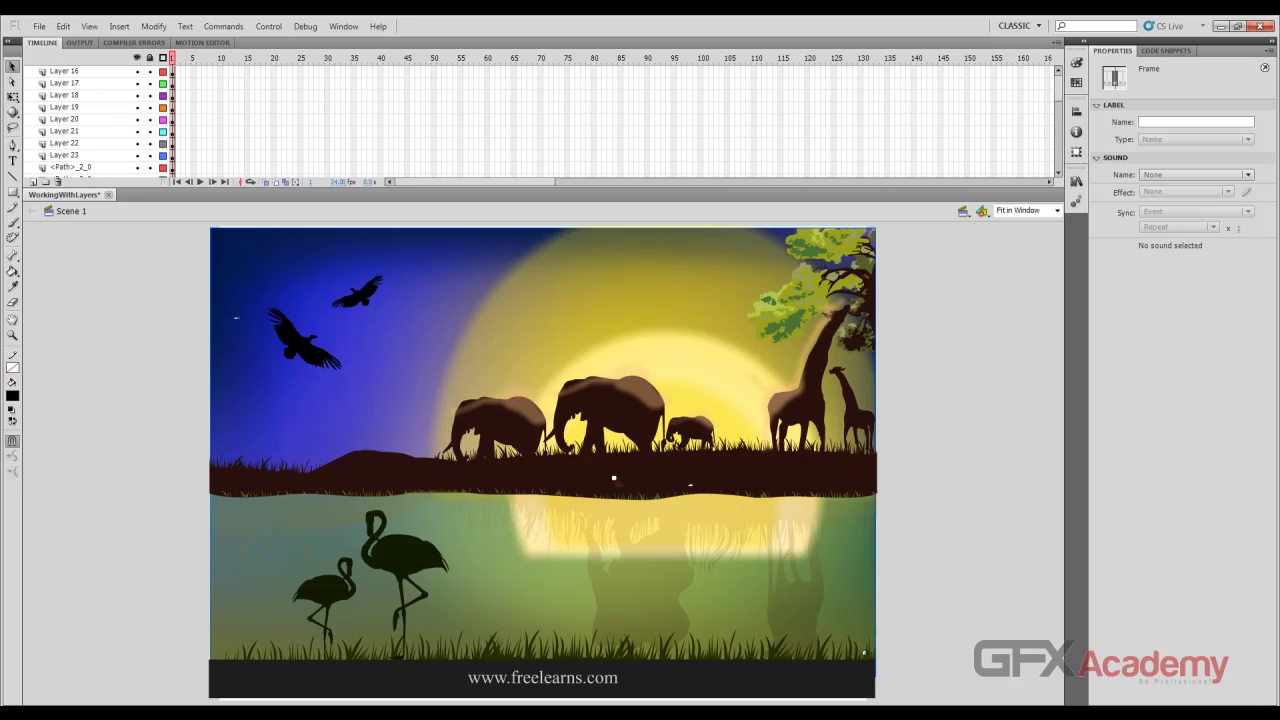
Rename Layer 16, which holds the website address text, to siteName
{"action": "left_click", "coordinate": [66, 71]}
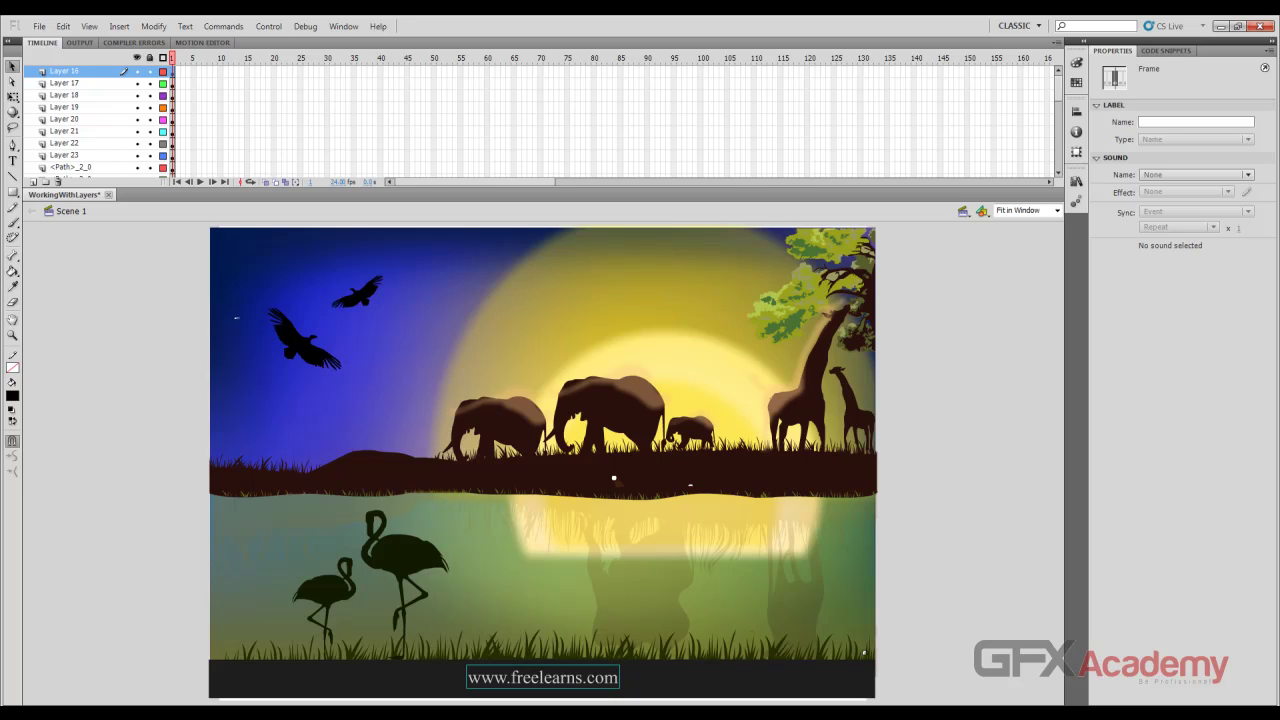
{"action": "double_click", "coordinate": [64, 71]}
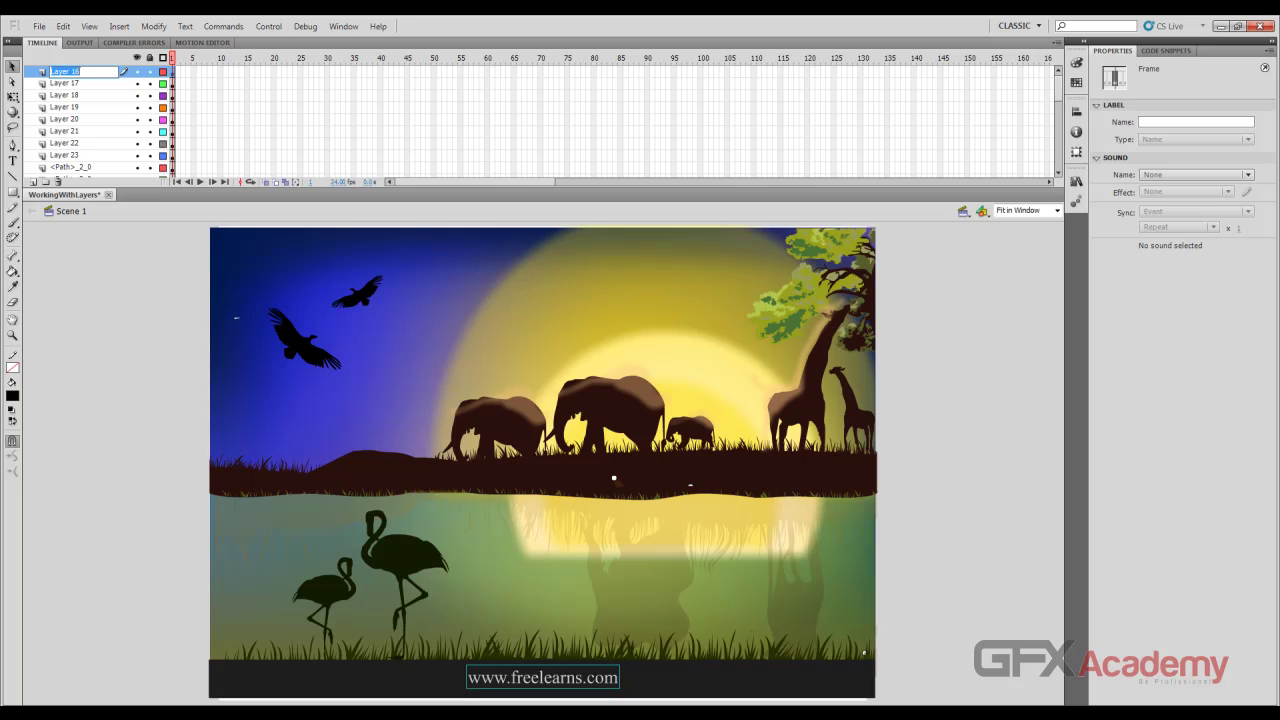
{"action": "type", "text": "siteName"}
{"action": "key", "text": "Return"}
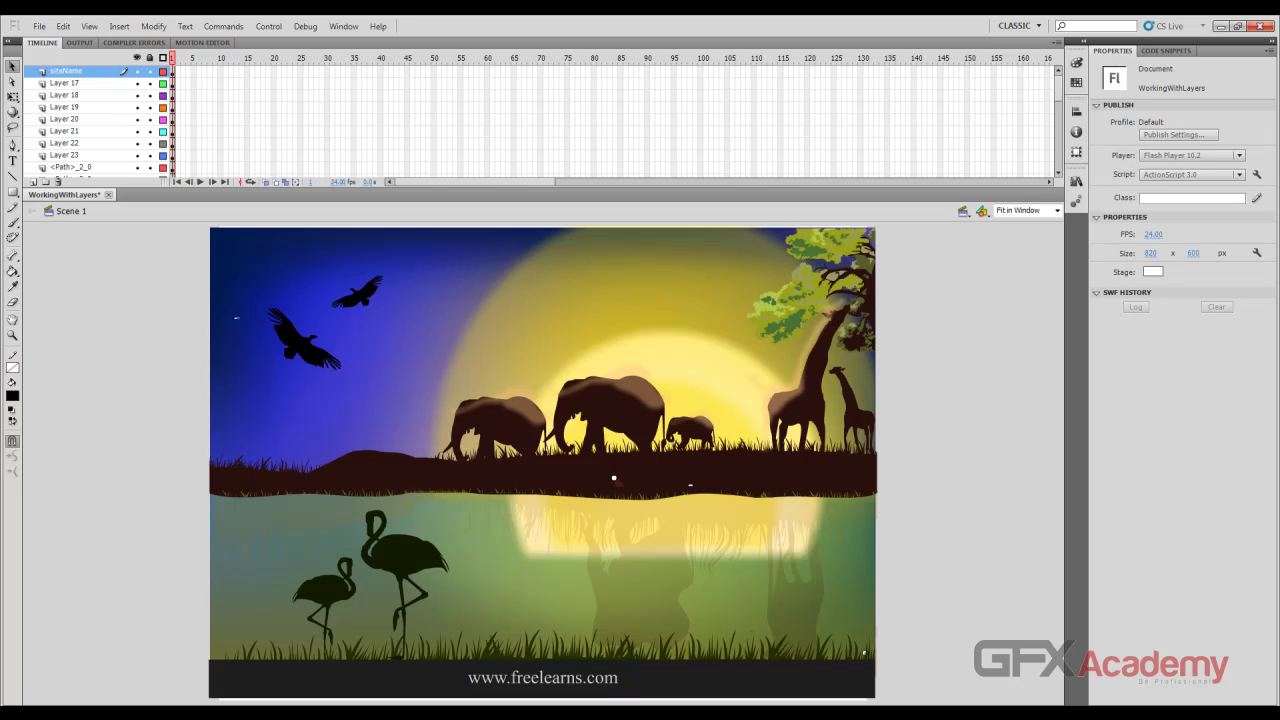
Lock all layers except Layer 17 so that only its artwork can be edited
{"action": "left_click", "coordinate": [66, 83]}
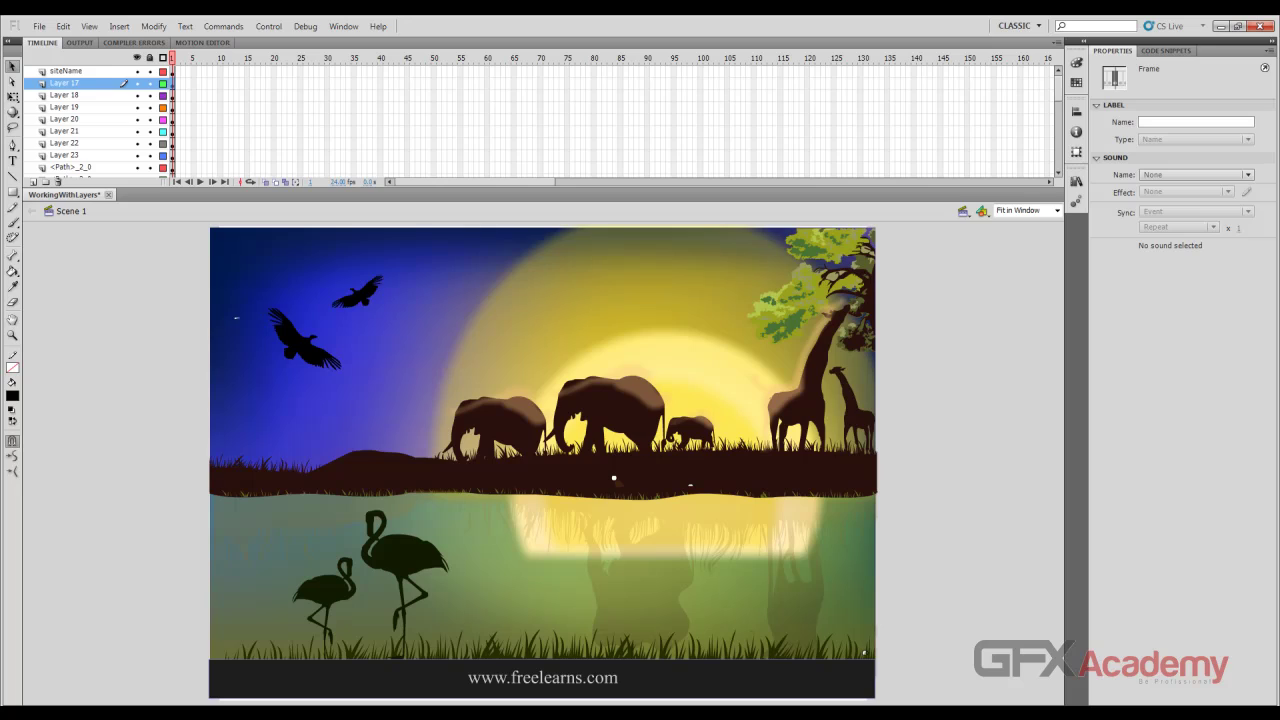
{"action": "left_click", "coordinate": [150, 58]}
{"action": "left_click", "coordinate": [149, 57]}
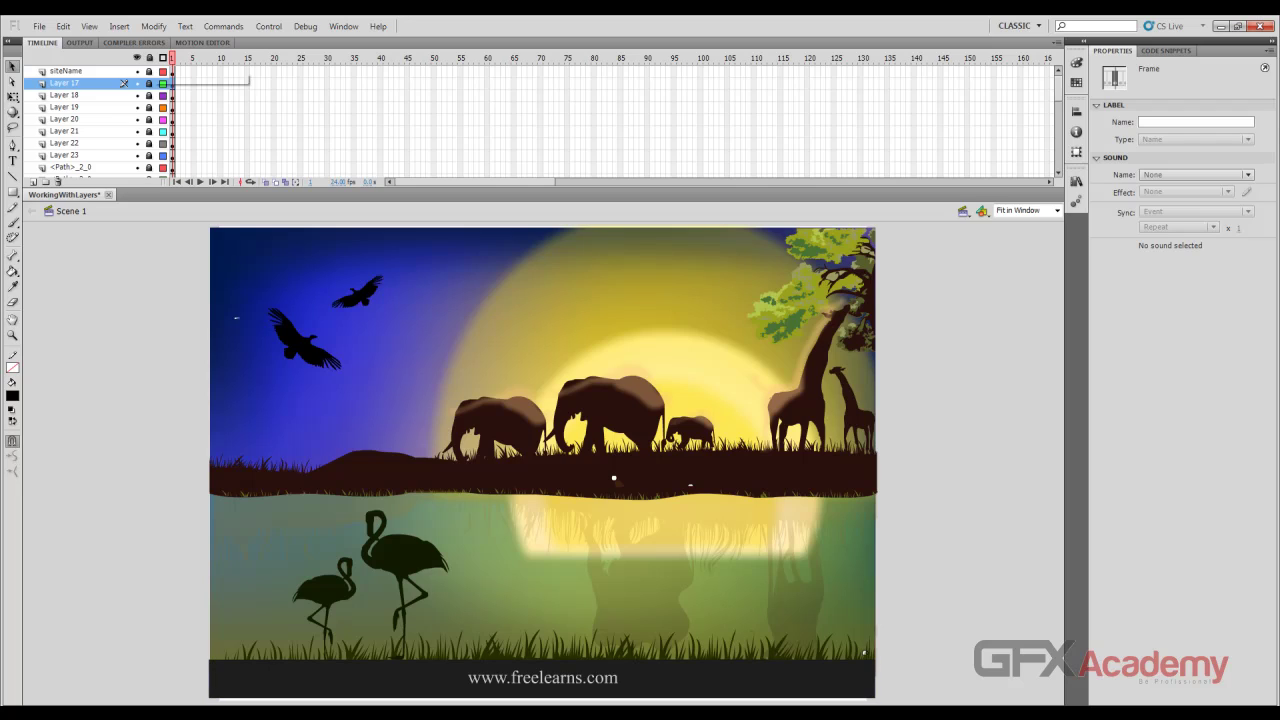
{"action": "left_click", "coordinate": [149, 57]}
{"action": "left_click", "coordinate": [149, 83]}
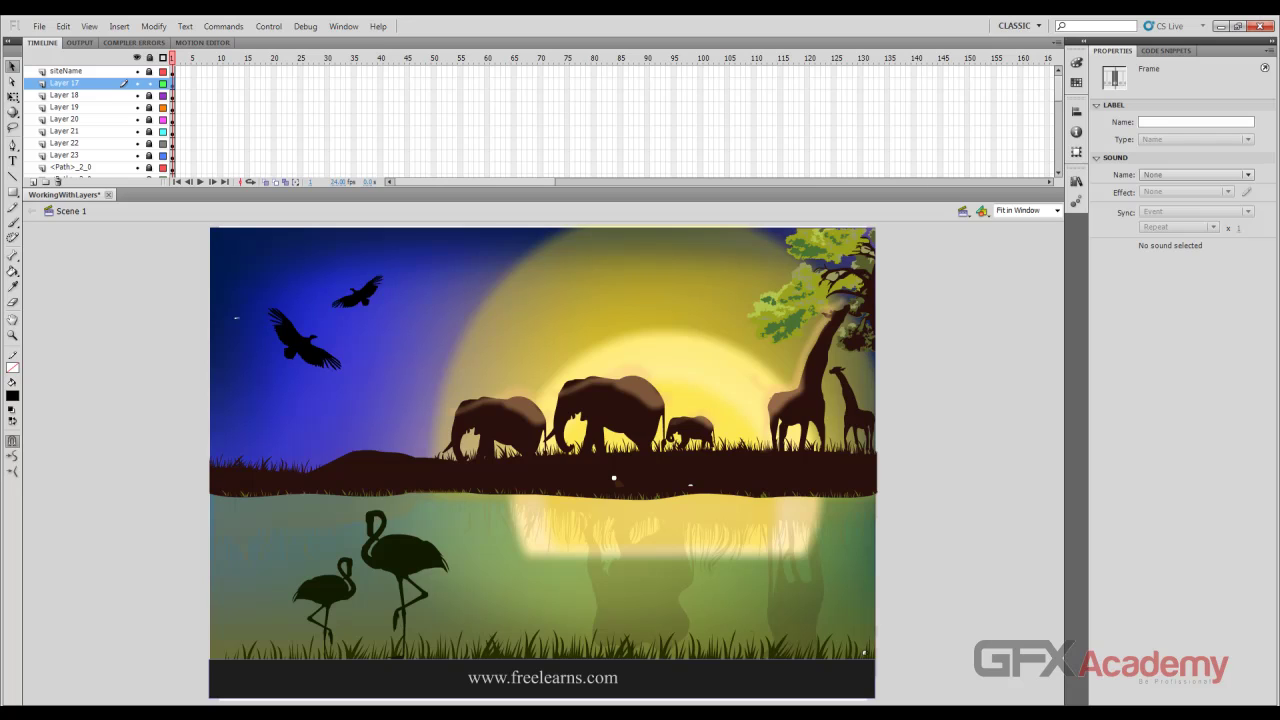
Select the dark footer bar on Layer 17 and move it rightward to about X 177, Y 551
{"action": "key", "text": "Escape"}
{"action": "left_click_drag", "start_coordinate": [1001, 312], "coordinate": [51, 705]}
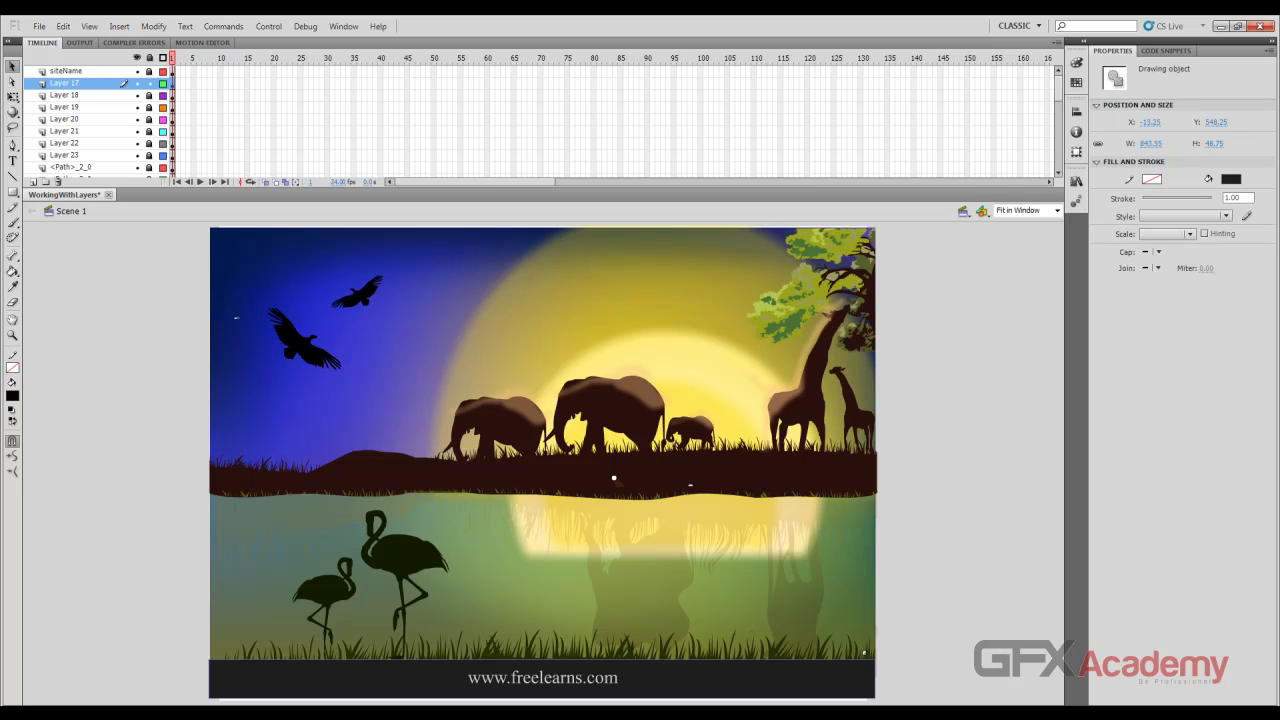
{"action": "left_click_drag", "start_coordinate": [541, 679], "coordinate": [692, 681]}
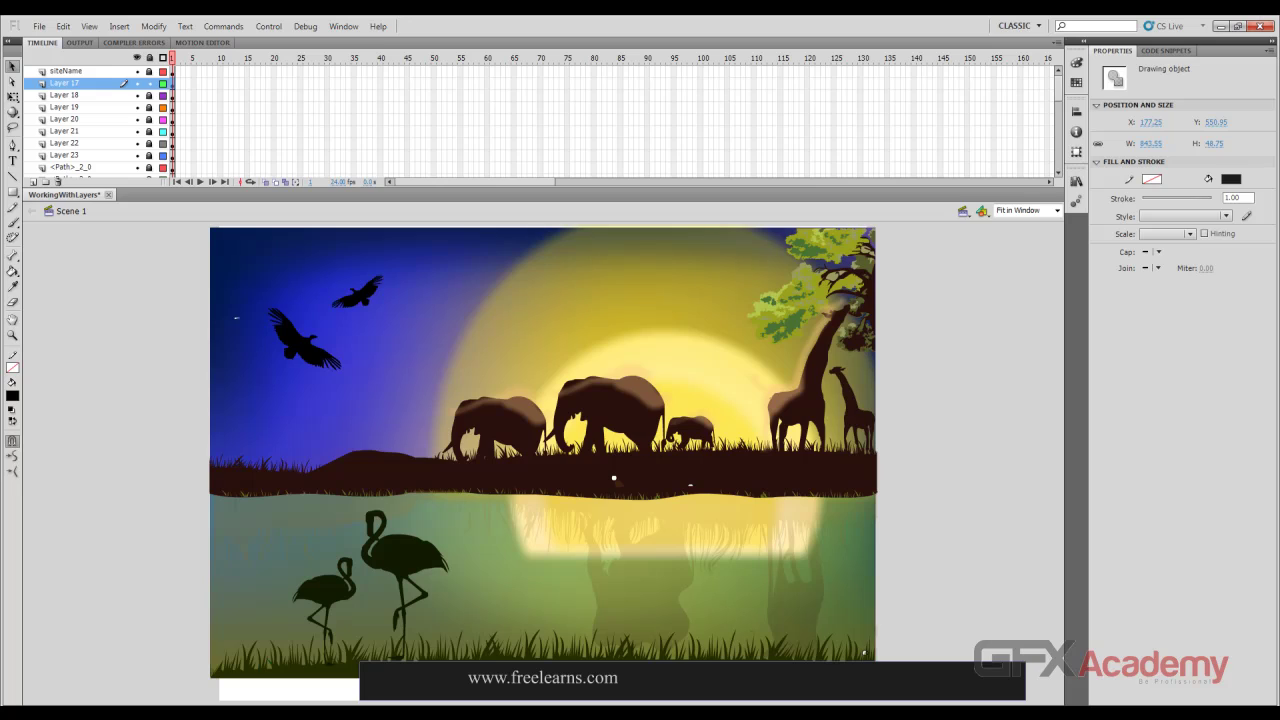
Undo the footer bar's move and test selecting the locked artwork around the elephants and the unlocked footer bar
{"action": "key", "text": "ctrl+z"}
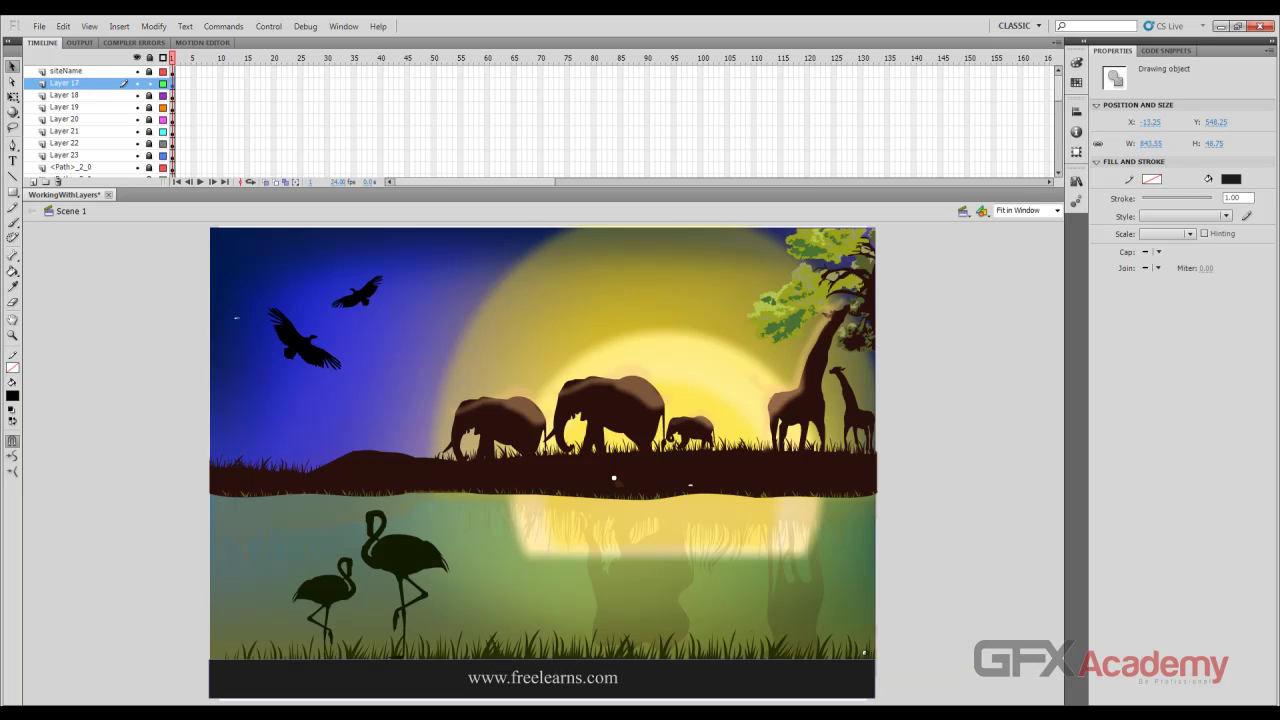
{"action": "left_click_drag", "start_coordinate": [514, 298], "coordinate": [598, 406]}
{"action": "left_click_drag", "start_coordinate": [460, 358], "coordinate": [663, 533]}
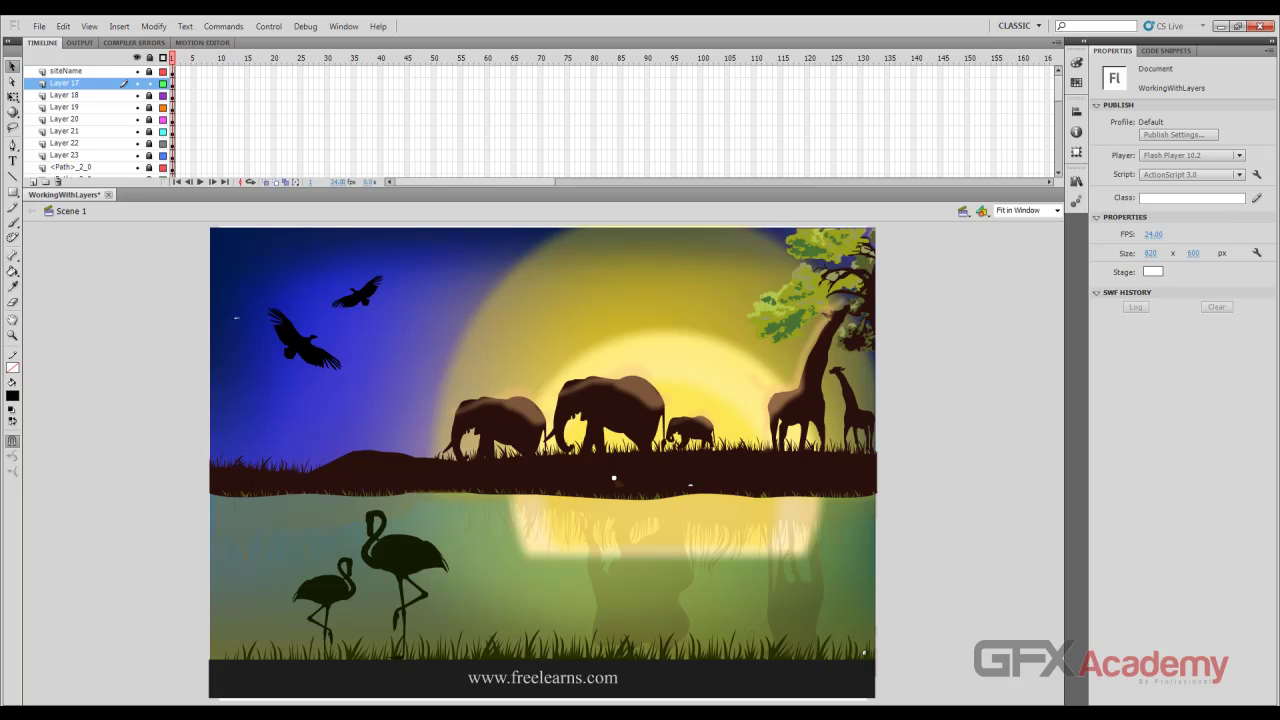
{"action": "left_click", "coordinate": [542, 679]}
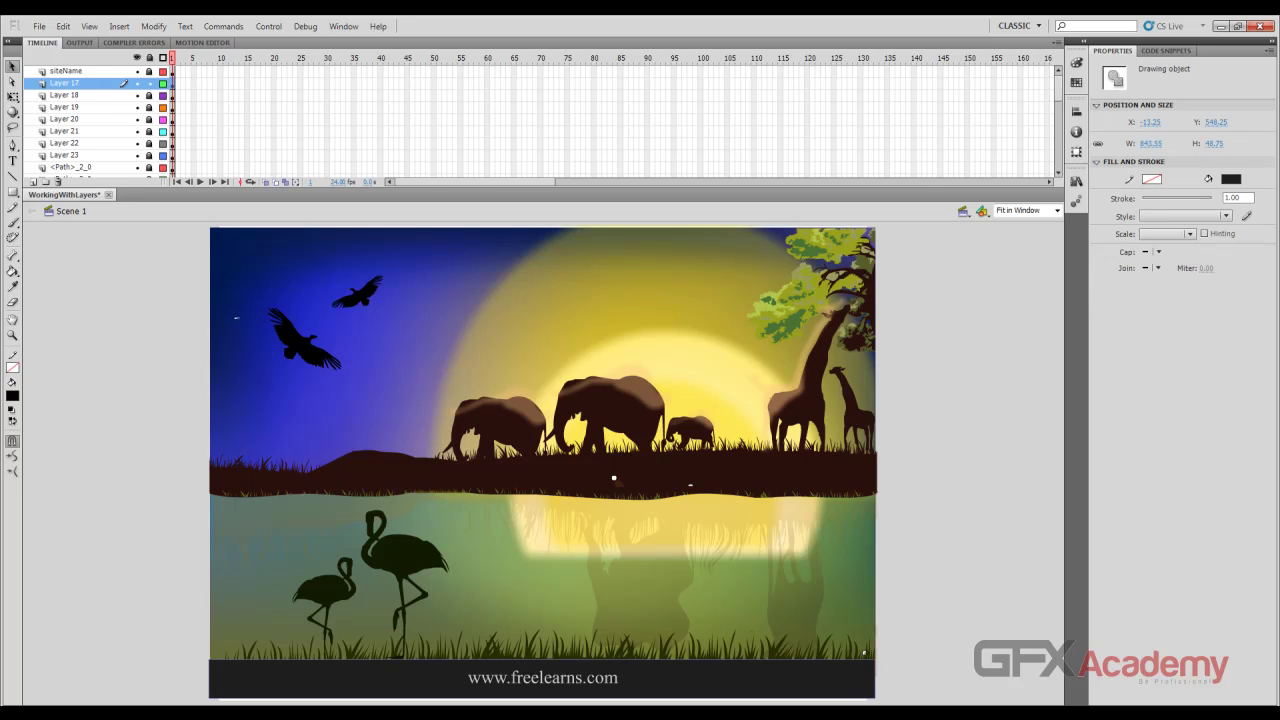
Rename Layer 17, which holds the dark footer bar, to siteNameBG, reusing the siteName text, and lock it
{"action": "left_click", "coordinate": [66, 71]}
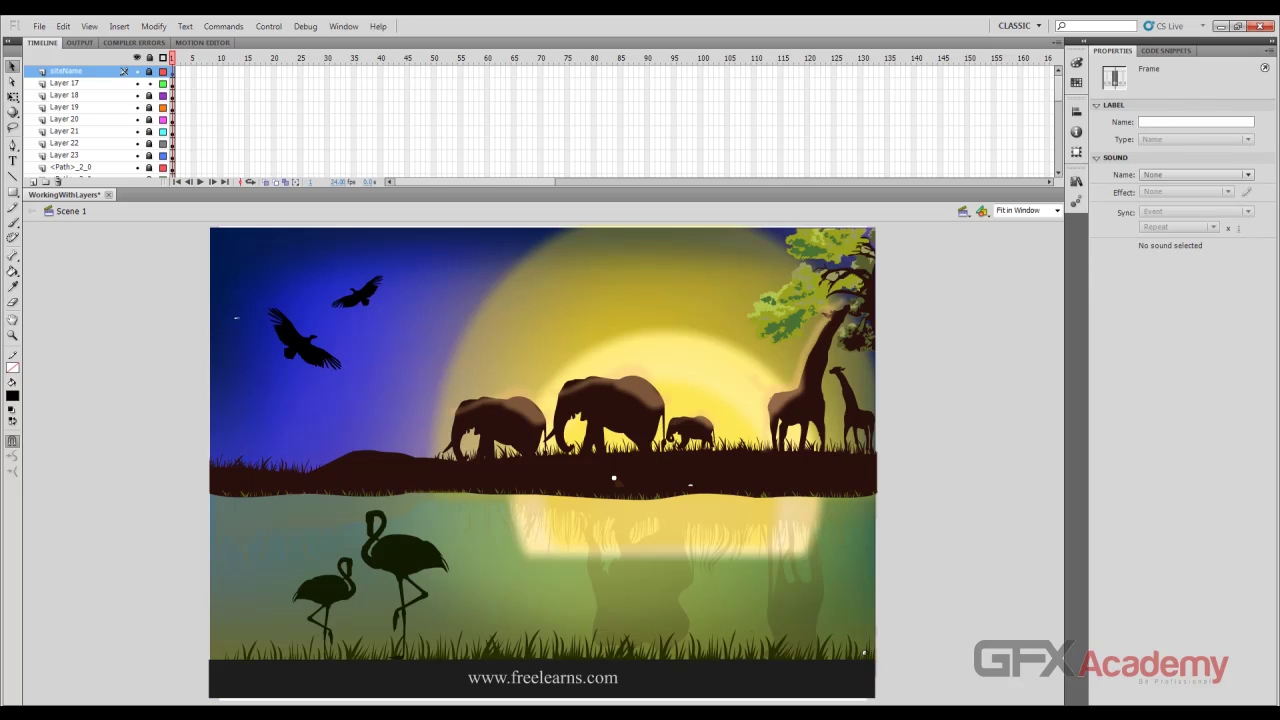
{"action": "double_click", "coordinate": [66, 71]}
{"action": "key", "text": "ctrl+c"}
{"action": "left_click", "coordinate": [64, 84]}
{"action": "double_click", "coordinate": [64, 84]}
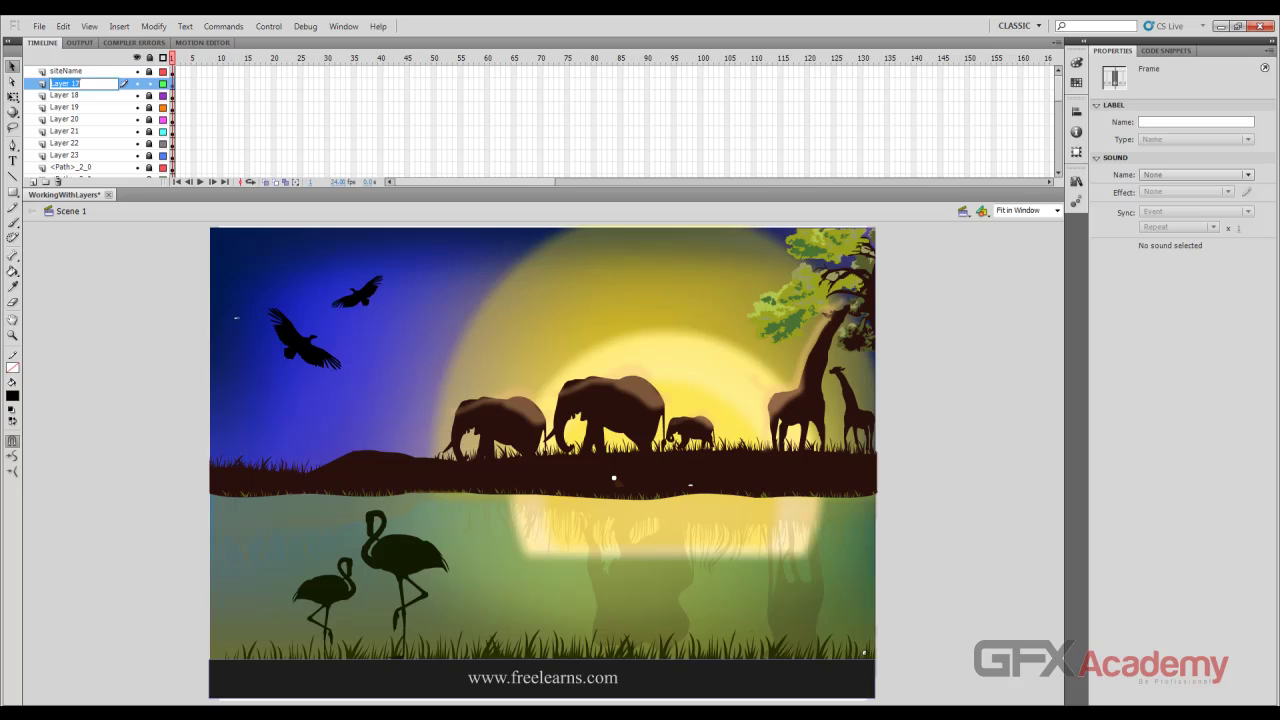
{"action": "key", "text": "ctrl+v"}
{"action": "type", "text": "BG"}
{"action": "key", "text": "Return"}
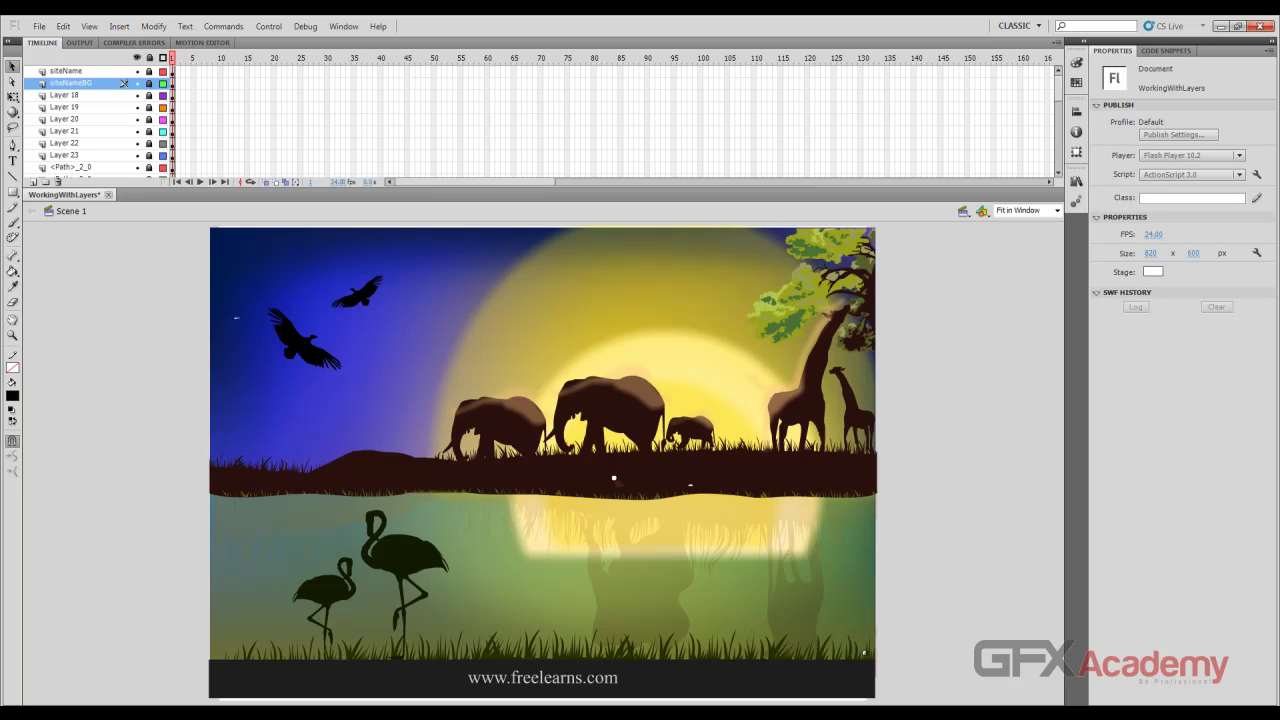
Unlock Layer 18 to identify its artwork and save the document with auto-recovery enabled
{"action": "left_click", "coordinate": [150, 96]}
{"action": "left_click", "coordinate": [65, 95]}
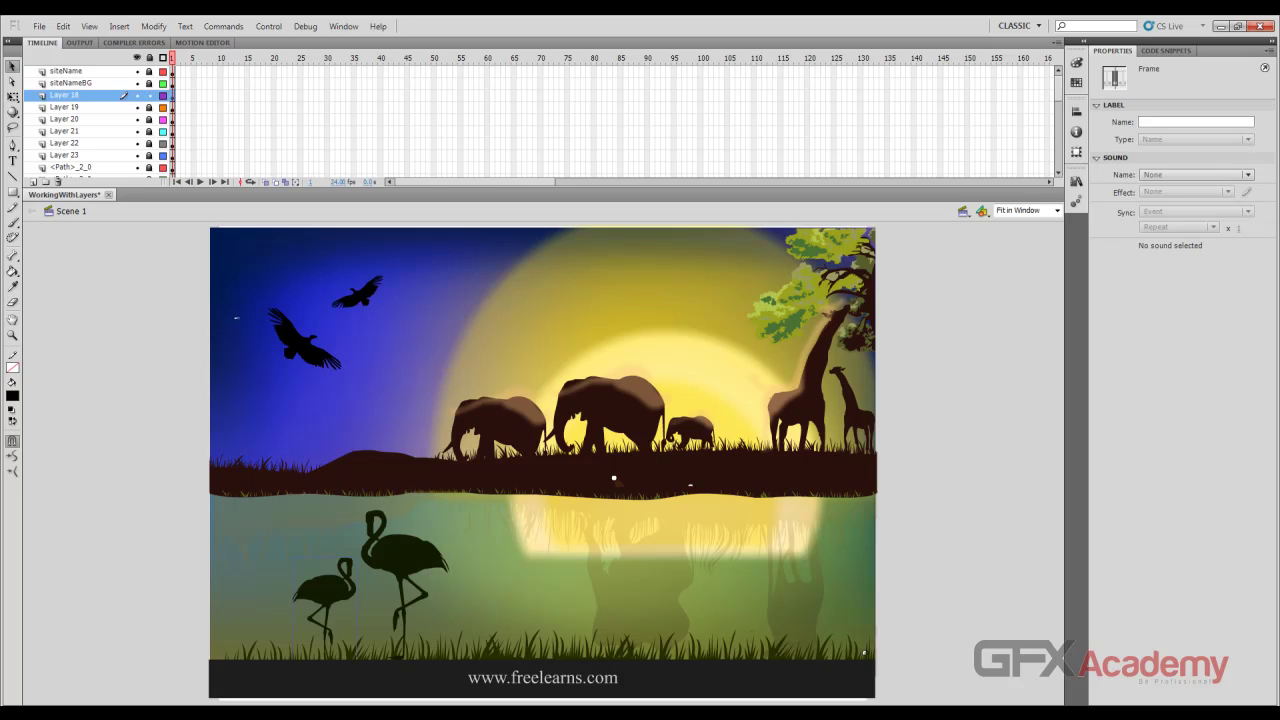
{"action": "left_click", "coordinate": [328, 590]}
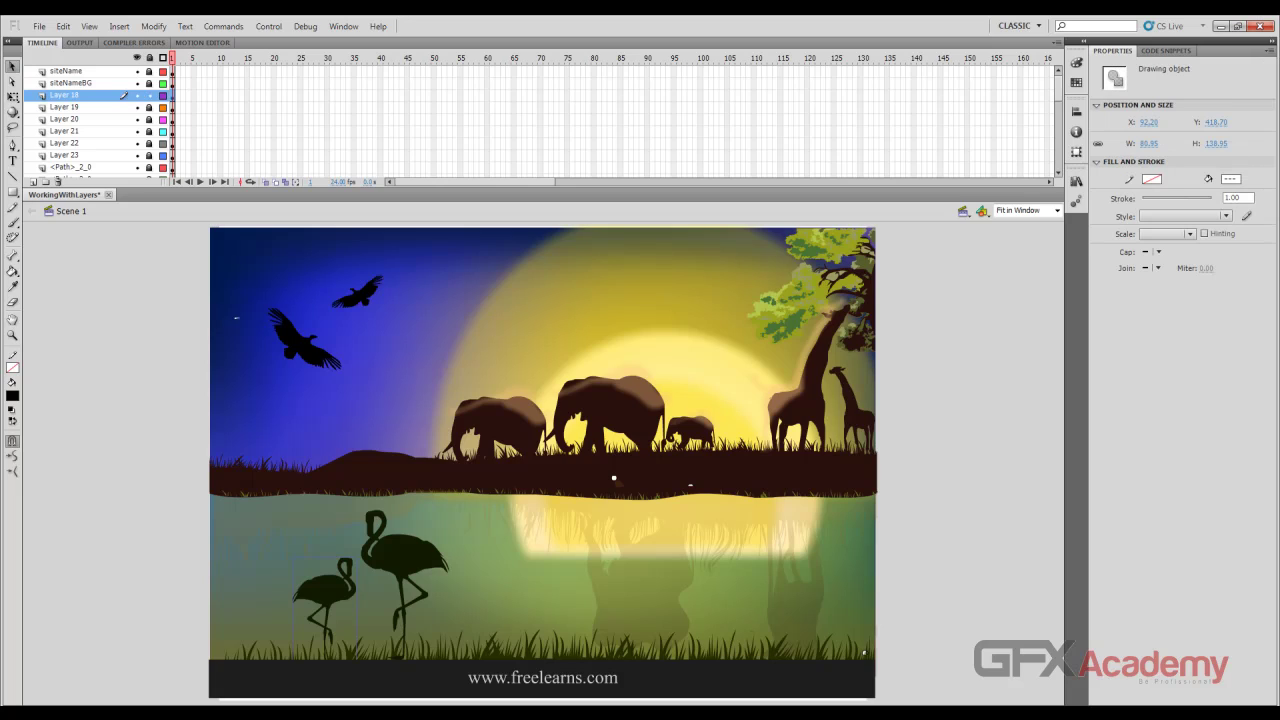
{"action": "double_click", "coordinate": [65, 95]}
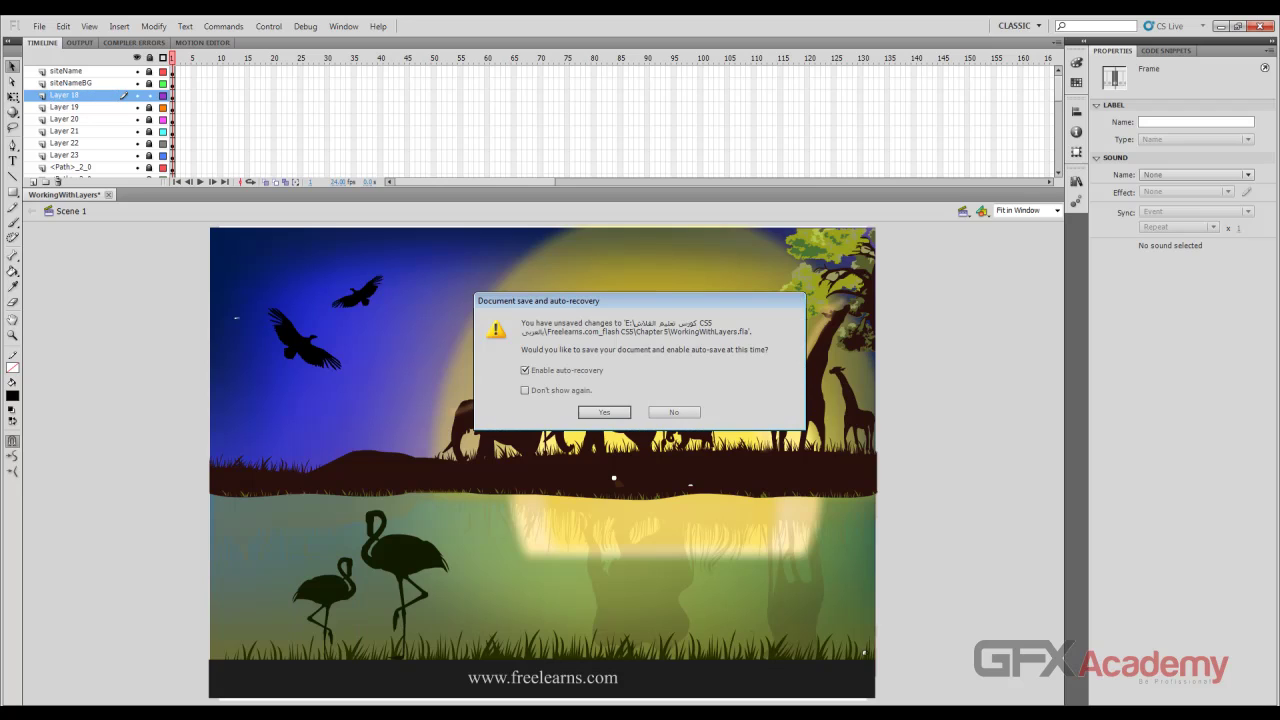
{"action": "key", "text": "Return"}
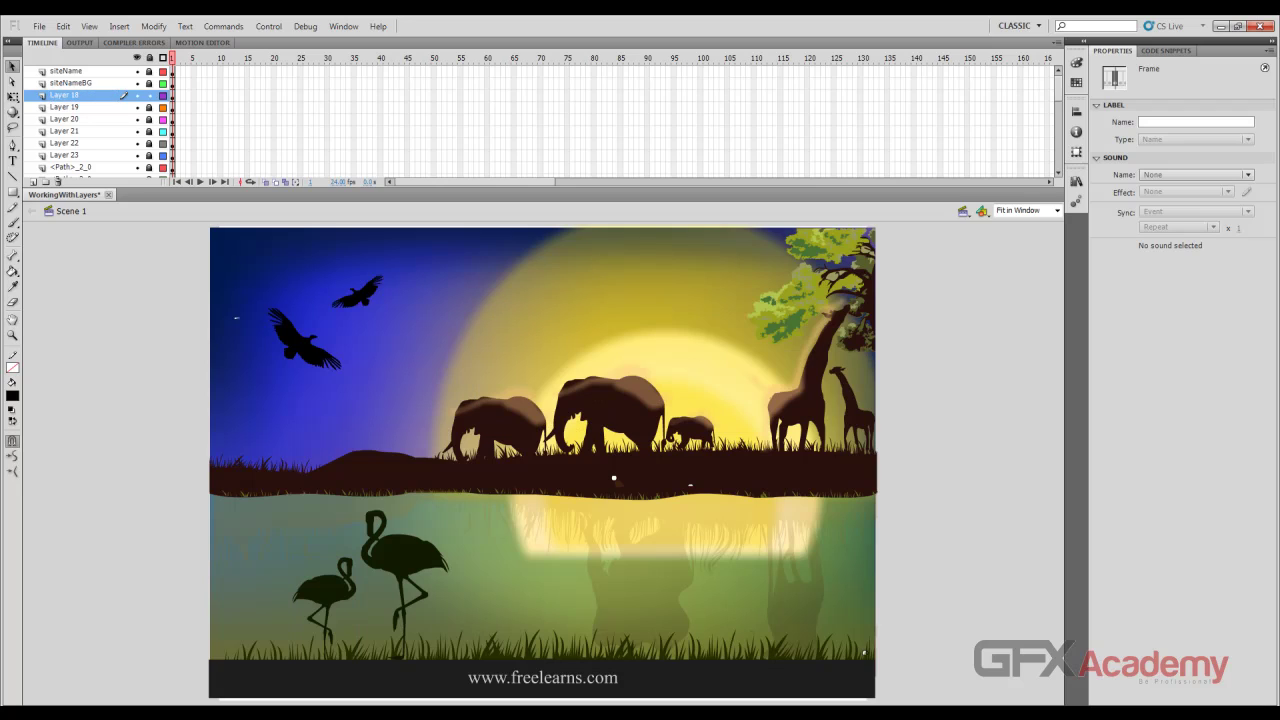
Rename Layer 18, which holds the small flamingo, to LandBird1 and lock it
{"action": "double_click", "coordinate": [65, 95]}
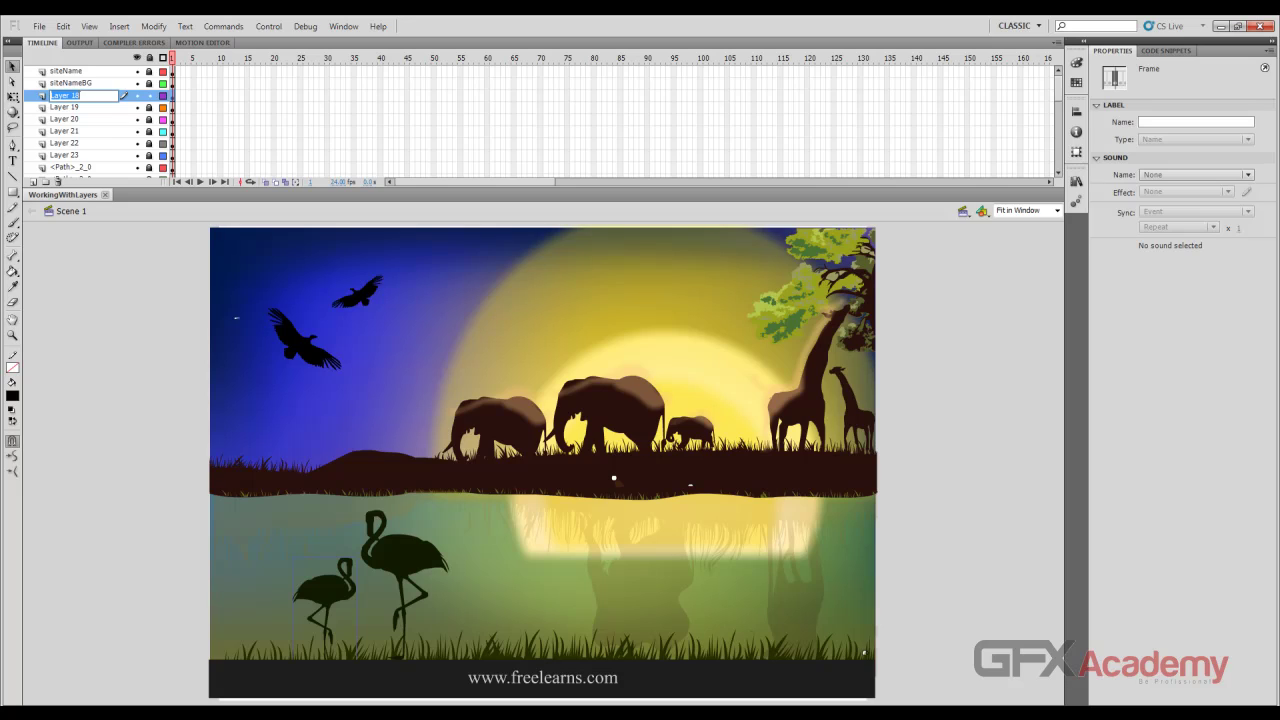
{"action": "type", "text": "B"}
{"action": "type", "text": "ird"}
{"action": "type", "text": "LandBird"}
{"action": "type", "text": "1"}
{"action": "key", "text": "Return"}
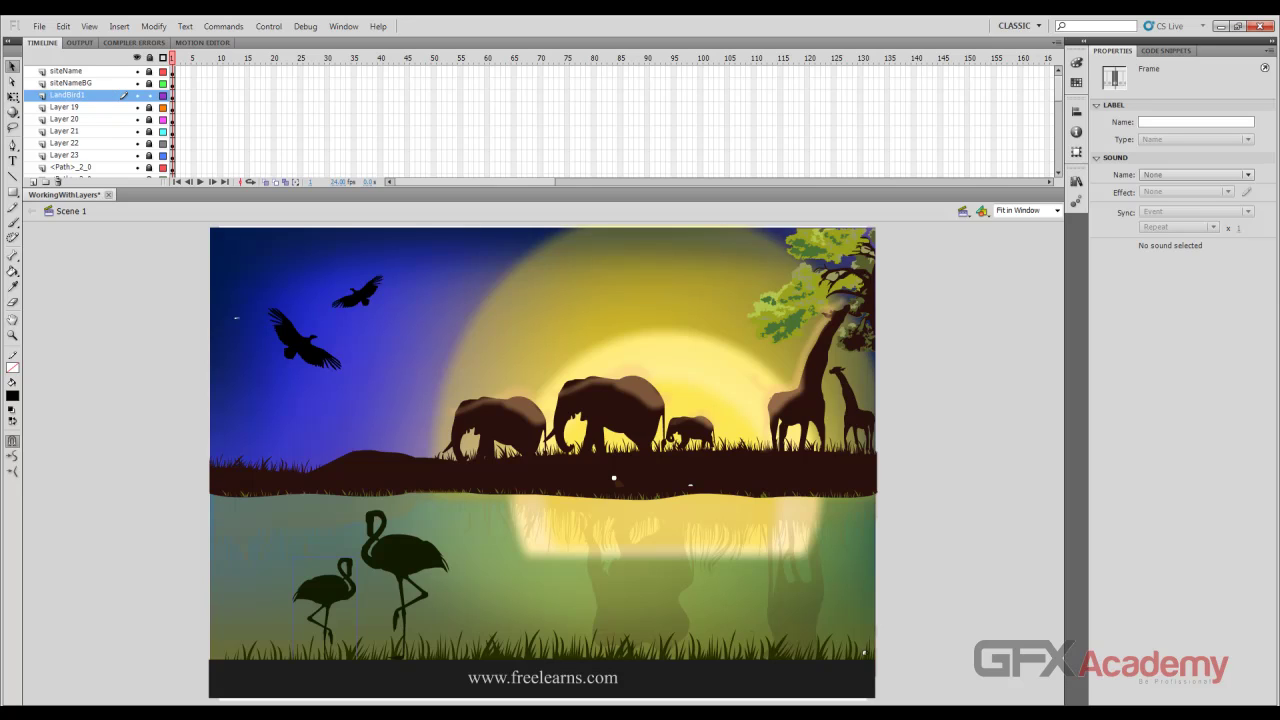
{"action": "left_click", "coordinate": [150, 95]}
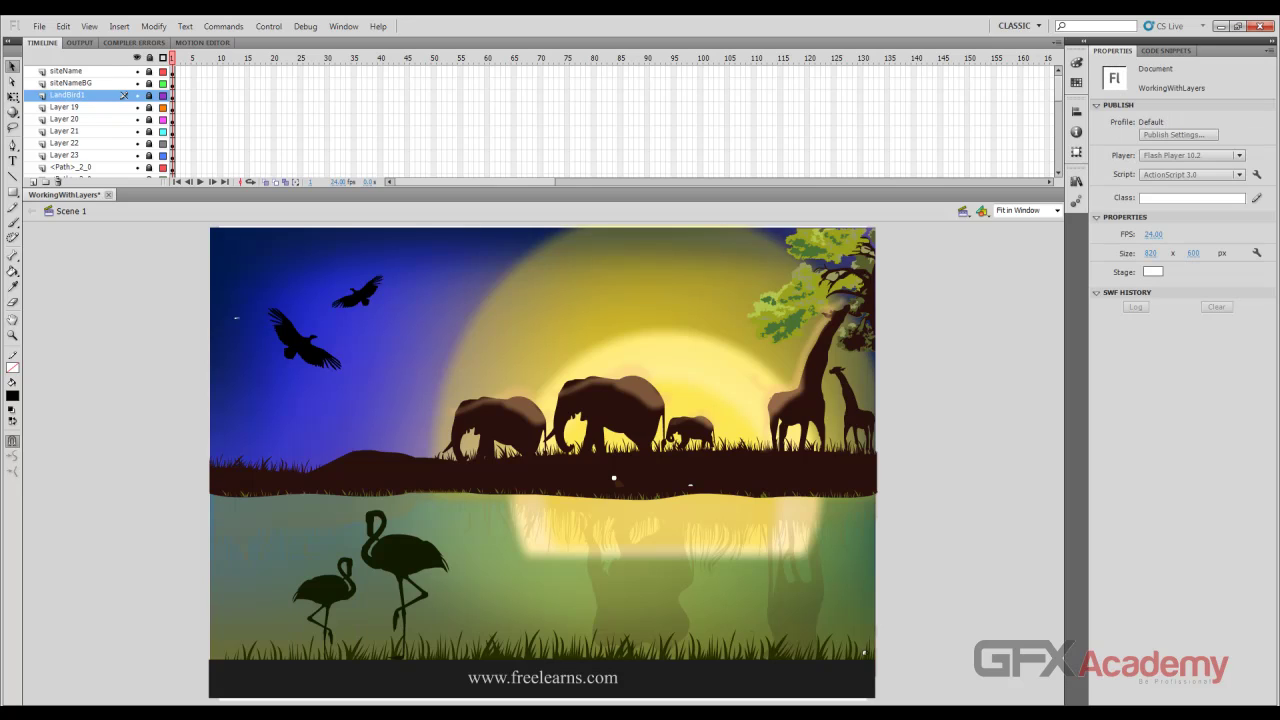
Unlock Layer 19, which holds the large flamingo, rename it LandBird2 based on the LandBird1 name, and lock it again
{"action": "left_click", "coordinate": [150, 107]}
{"action": "left_click", "coordinate": [66, 107]}
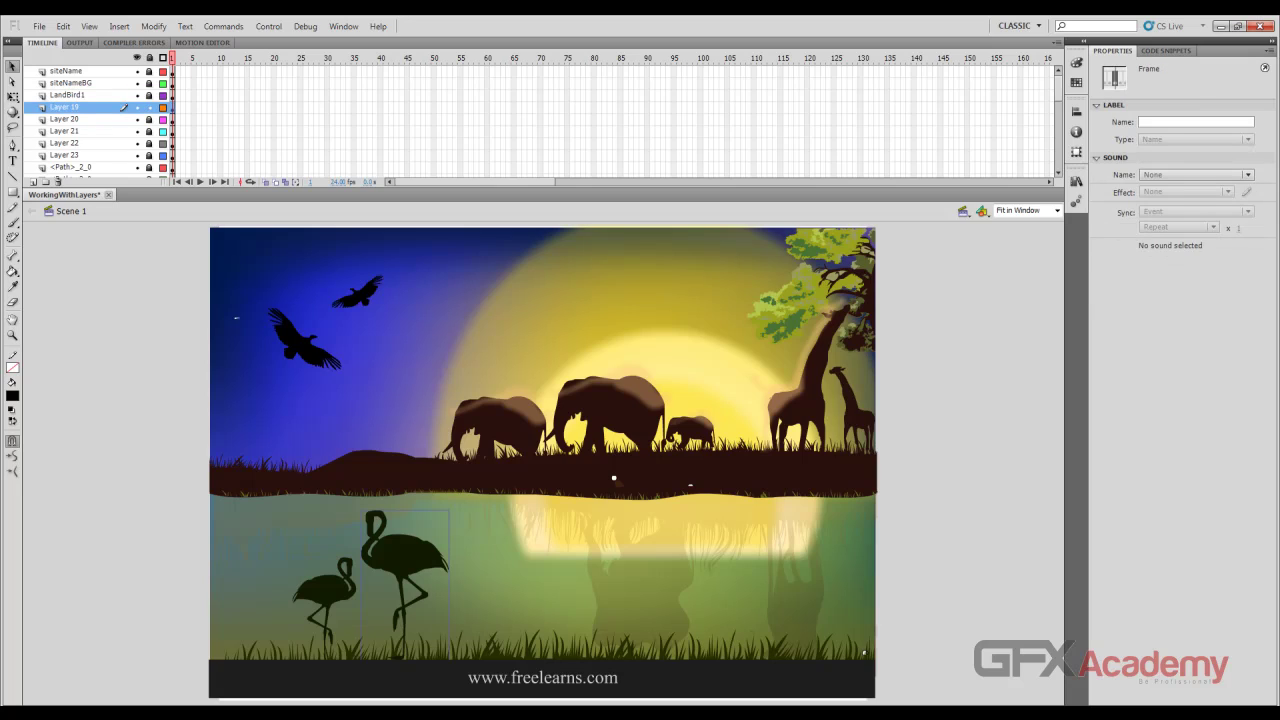
{"action": "double_click", "coordinate": [123, 95]}
{"action": "key", "text": "ctrl+c"}
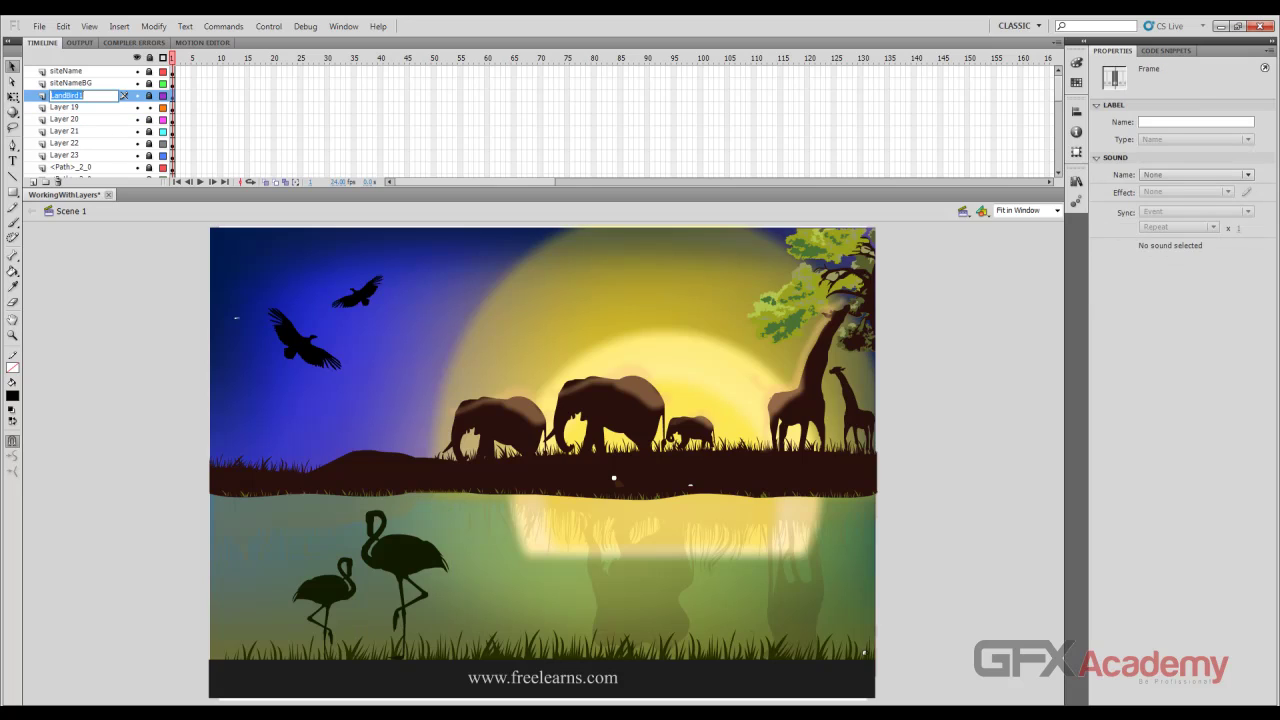
{"action": "double_click", "coordinate": [123, 107]}
{"action": "key", "text": "ctrl+v"}
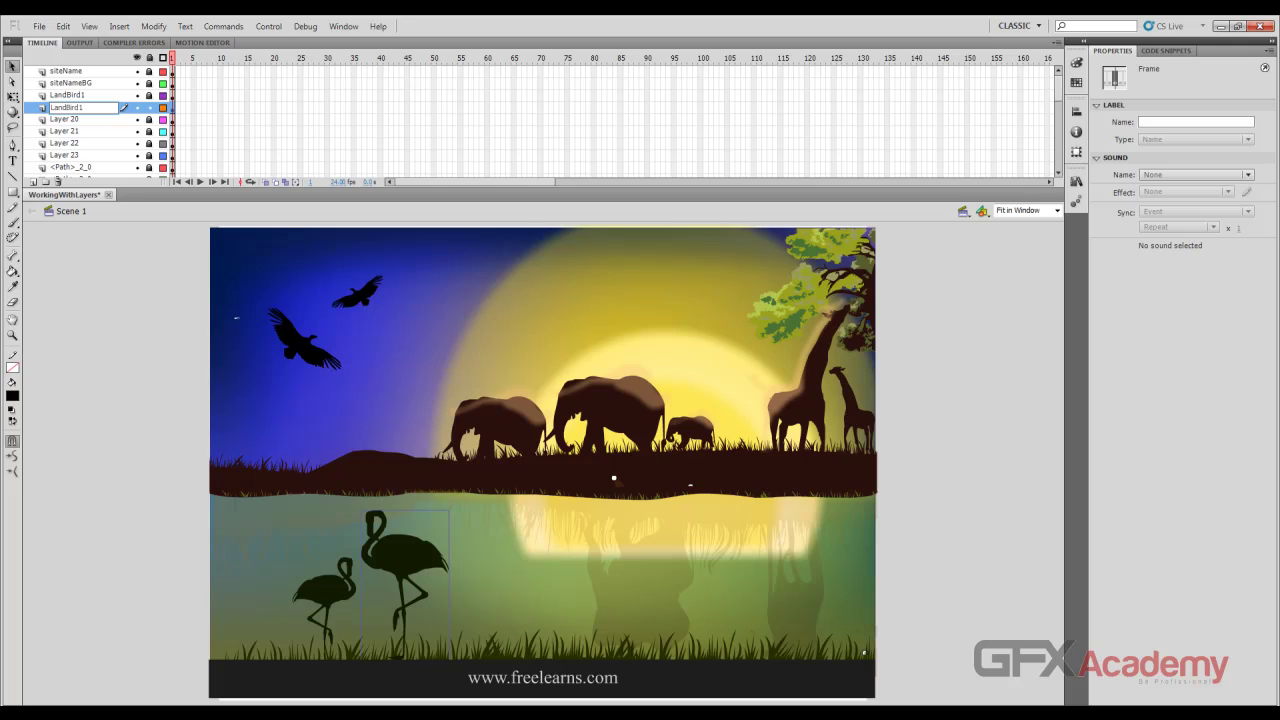
{"action": "key", "text": "BackSpace"}
{"action": "type", "text": "2"}
{"action": "key", "text": "Return"}
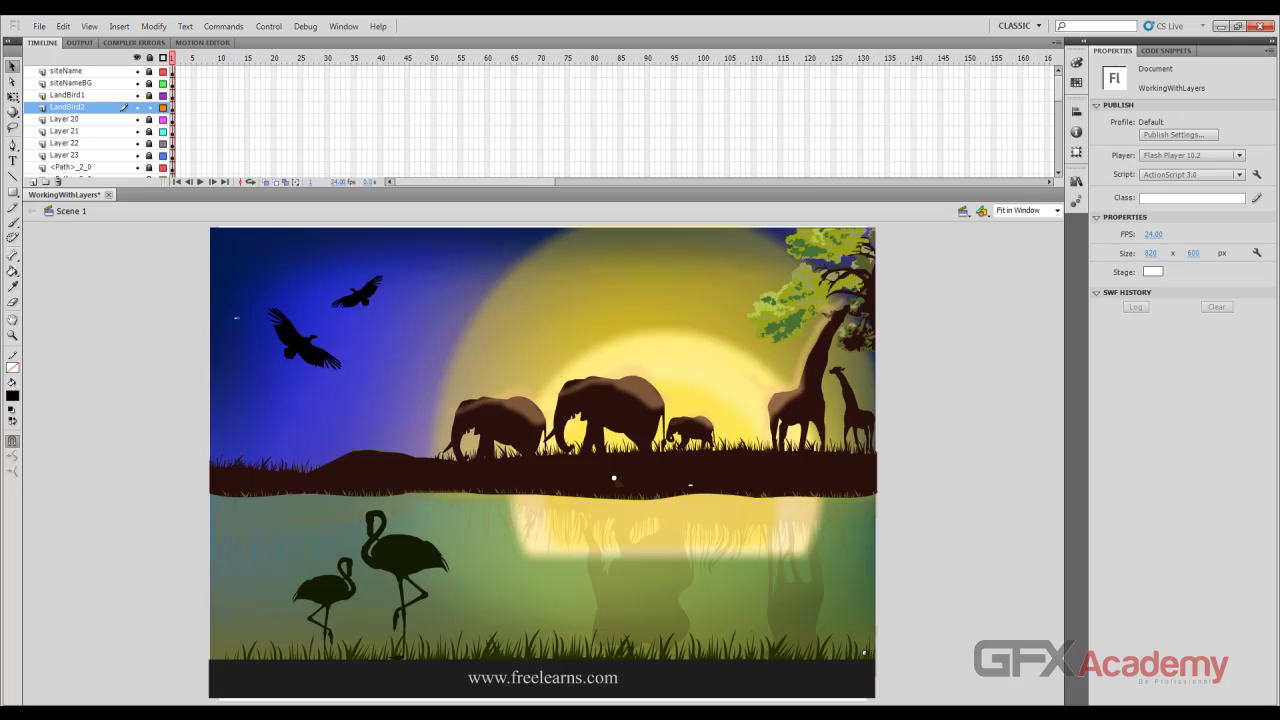
{"action": "left_click", "coordinate": [150, 107]}
Unlock Layer 20 and isolate its artwork by hiding all the other layers
{"action": "left_click", "coordinate": [150, 119]}
{"action": "left_click", "coordinate": [68, 119]}
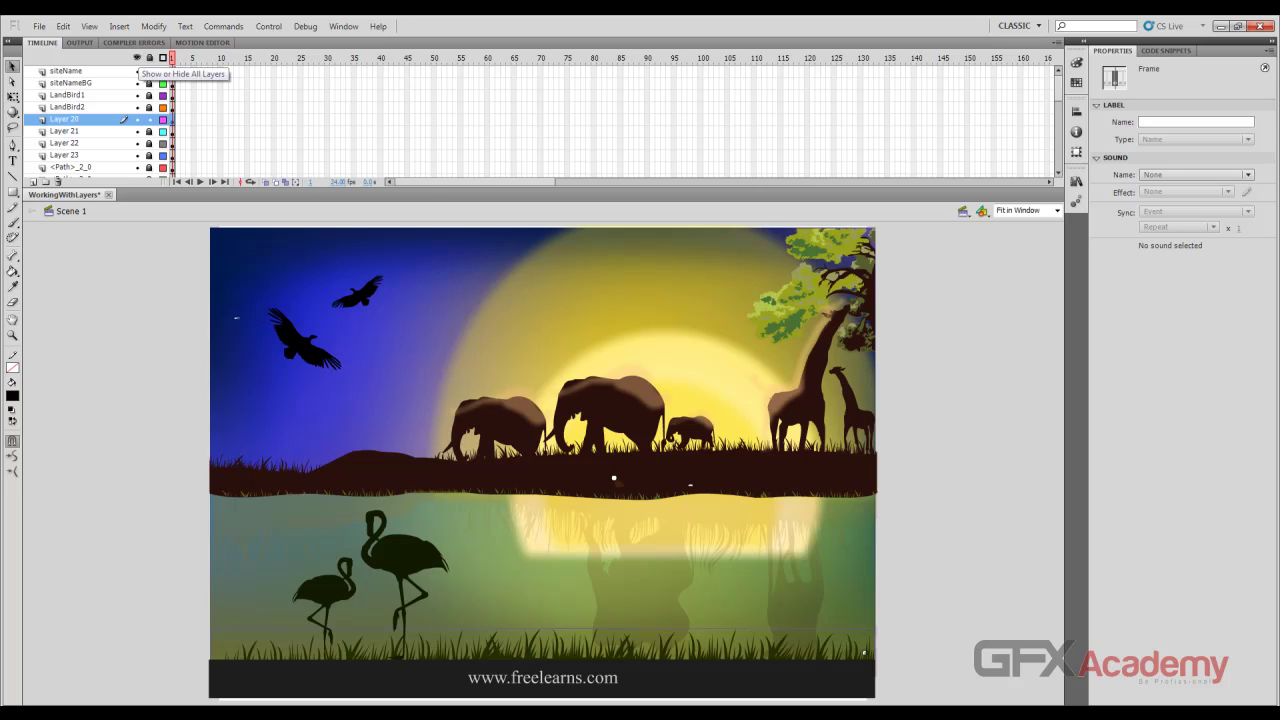
{"action": "left_click", "coordinate": [137, 57]}
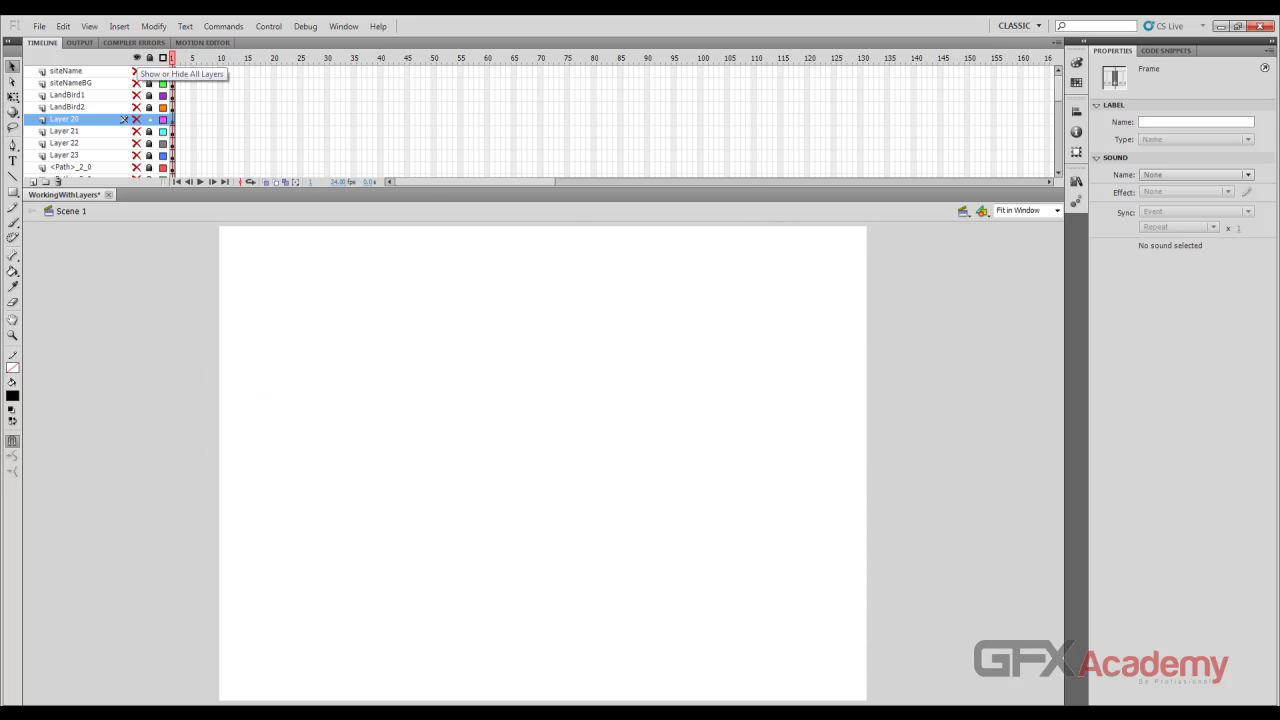
{"action": "left_click", "coordinate": [137, 57]}
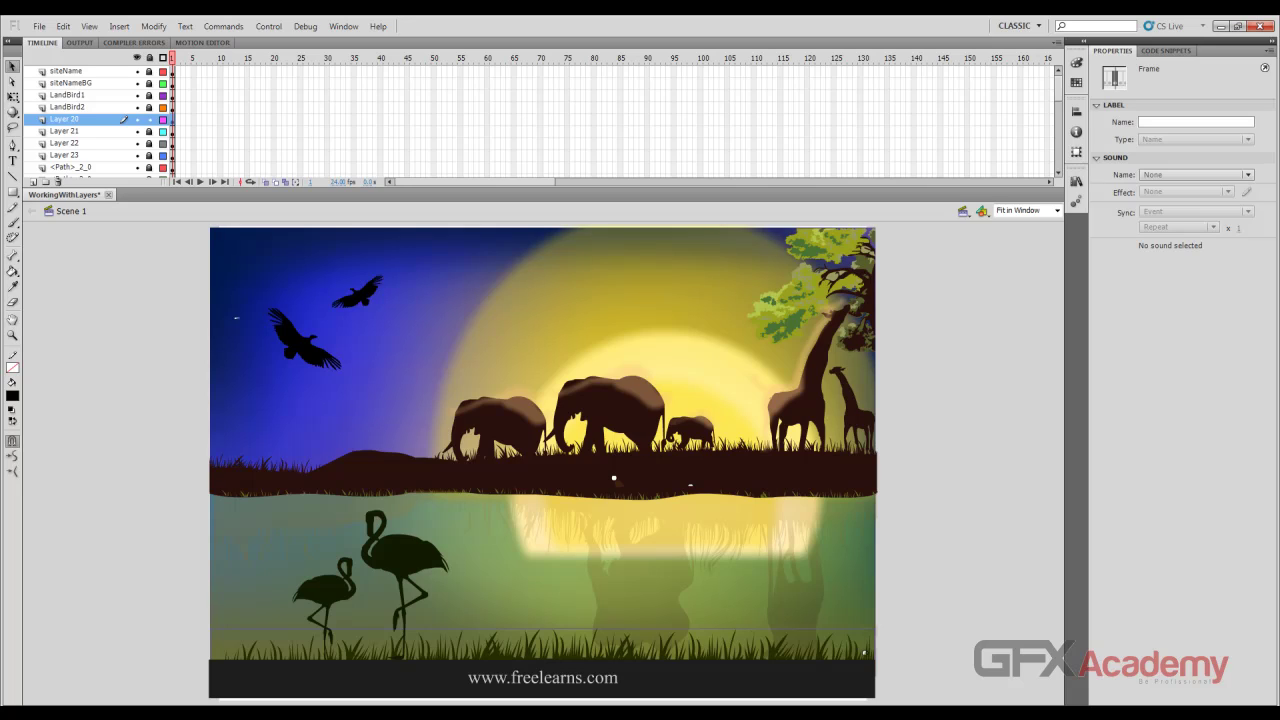
{"action": "left_click", "coordinate": [137, 57]}
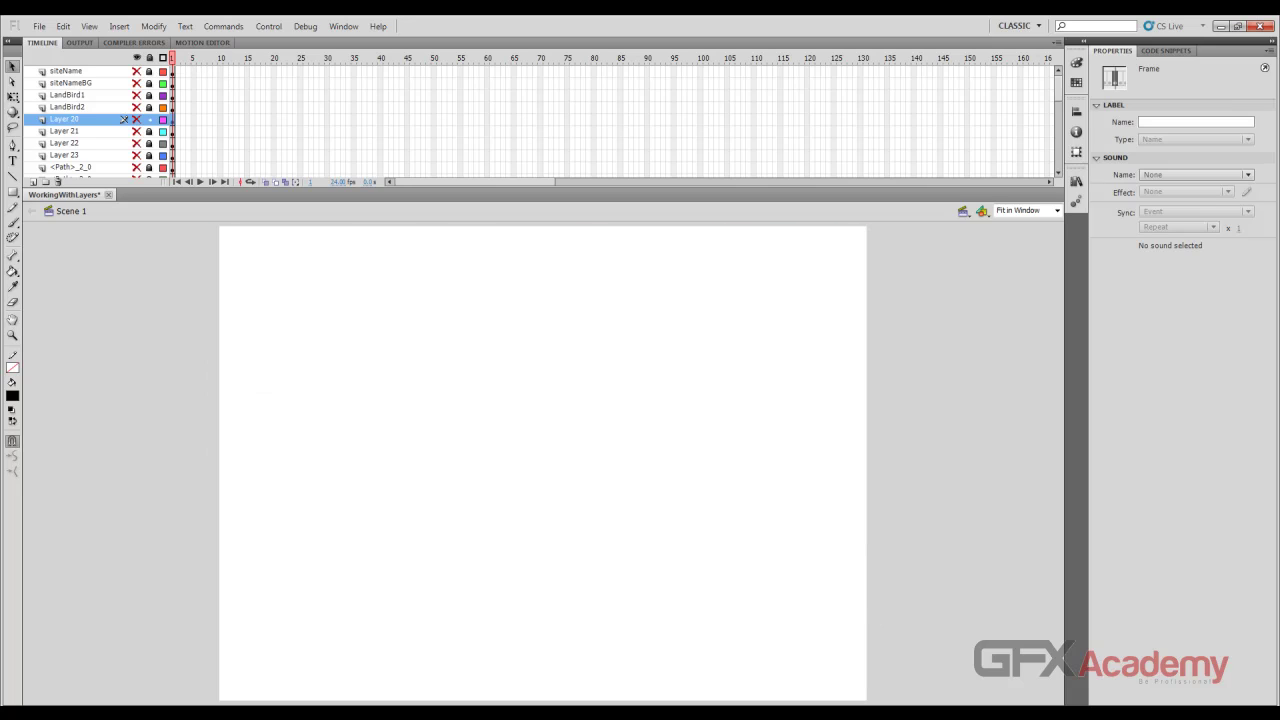
{"action": "left_click", "coordinate": [136, 119]}
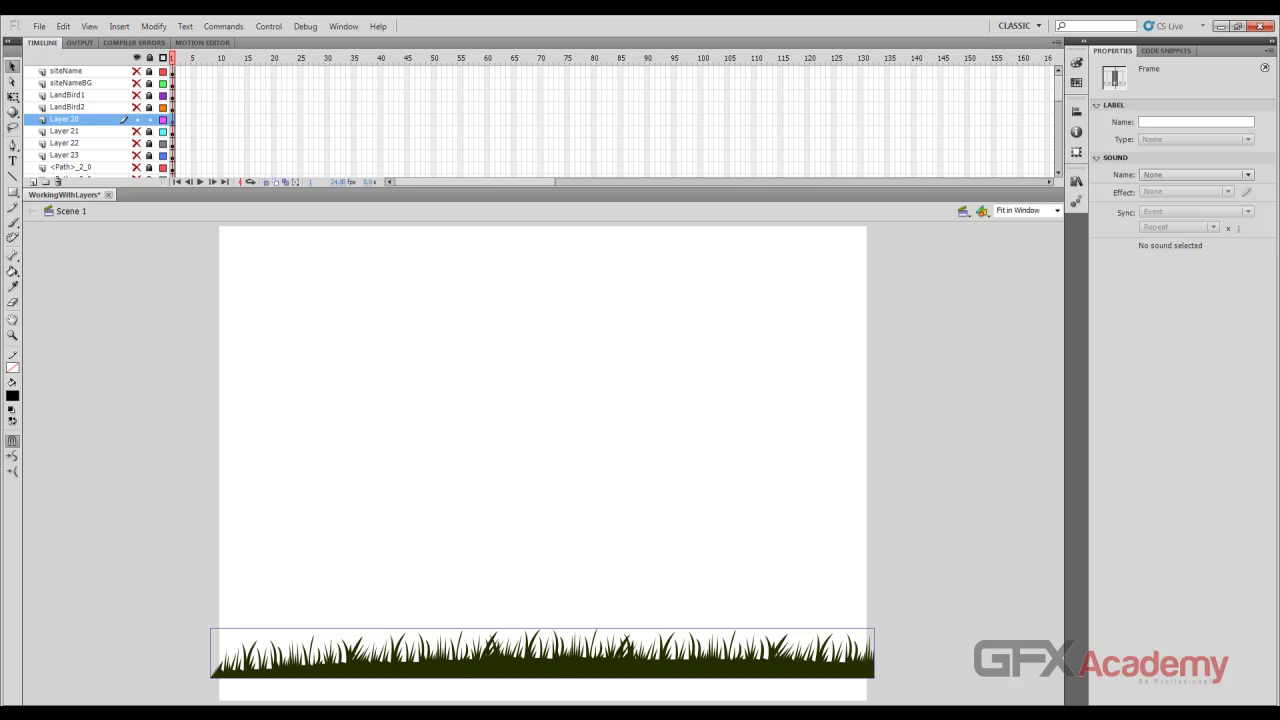
Rename Layer 20 to grass, then lock it and show all layers again
{"action": "double_click", "coordinate": [65, 119]}
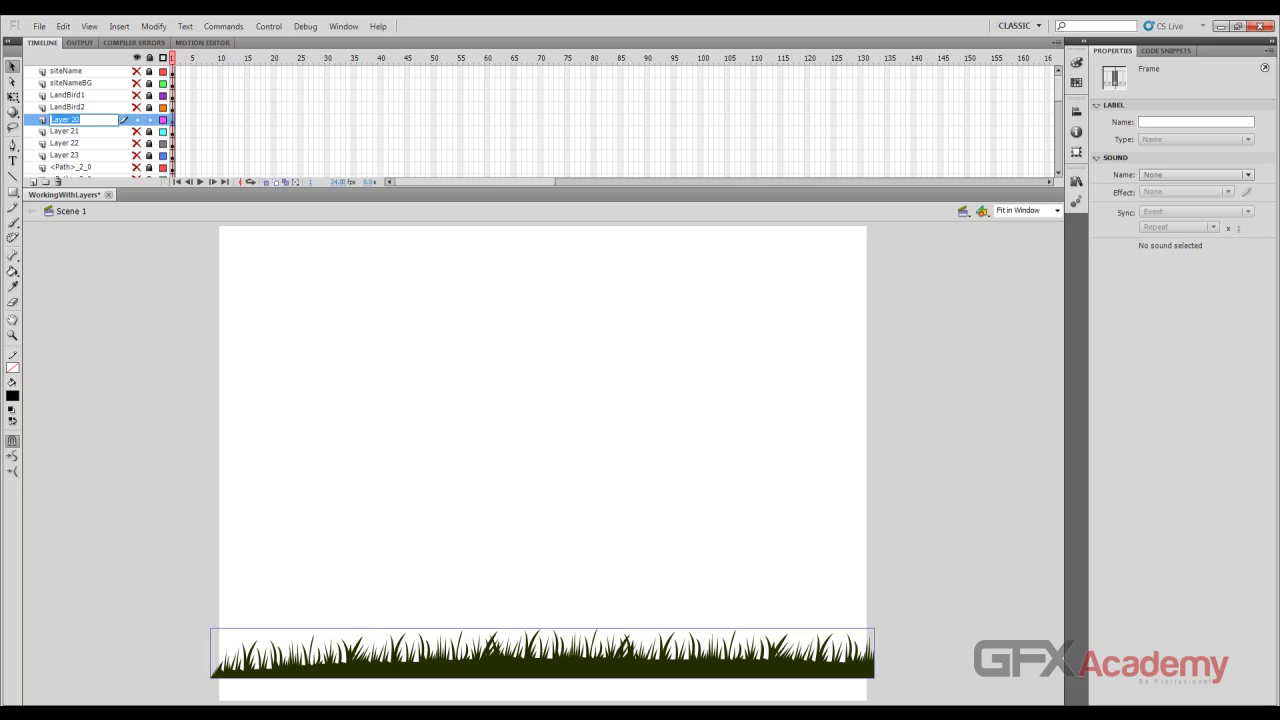
{"action": "type", "text": "grass"}
{"action": "key", "text": "Return"}
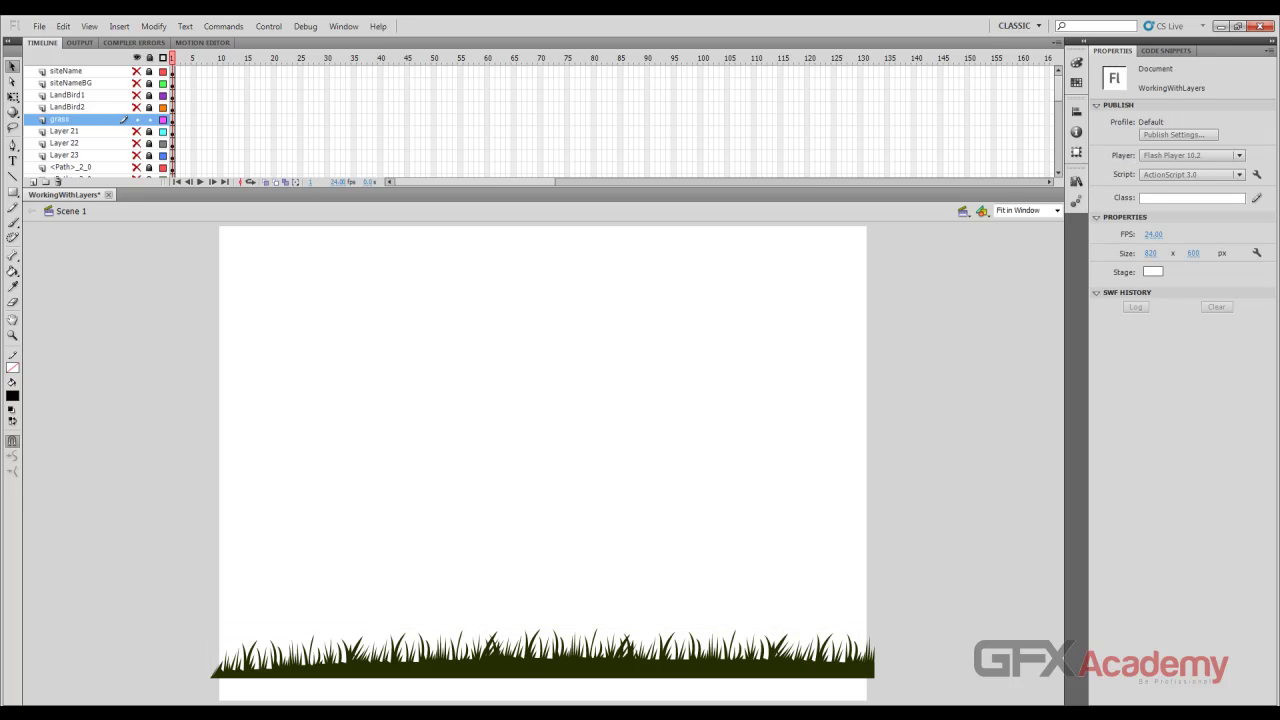
{"action": "left_click", "coordinate": [137, 58]}
{"action": "left_click", "coordinate": [137, 58]}
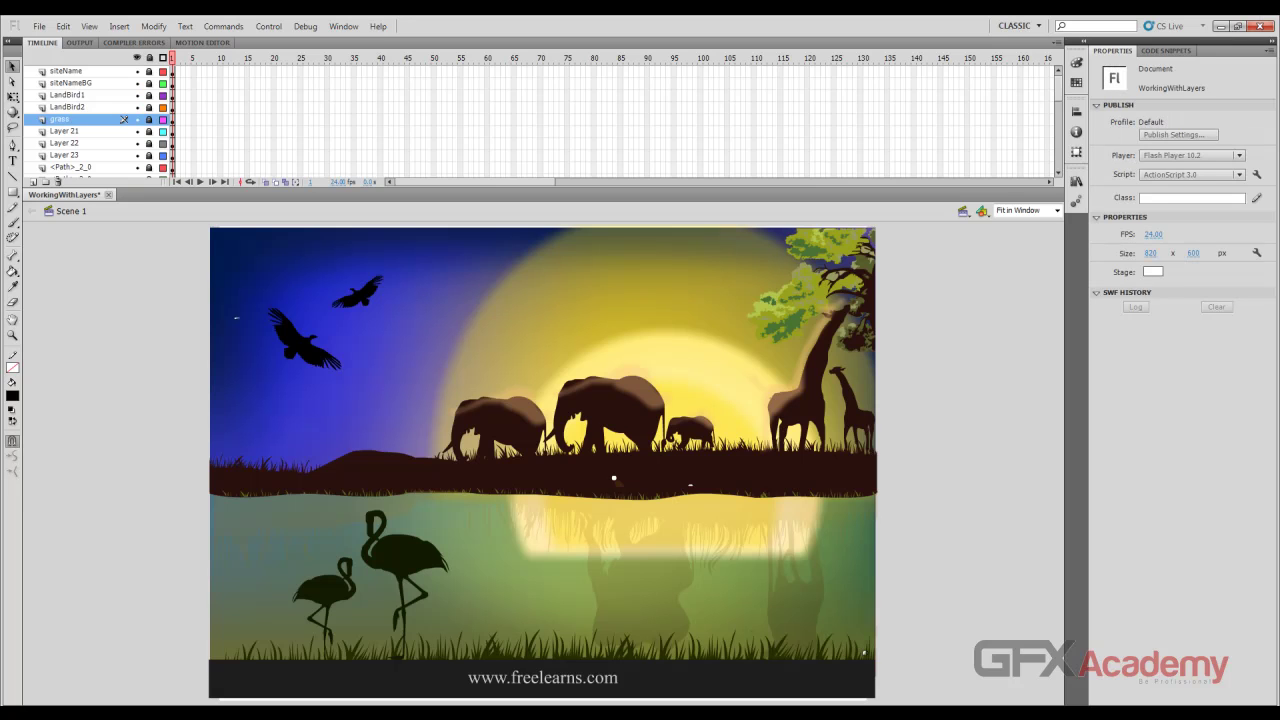
Unlock Layer 21 and isolate its artwork by hiding all the other layers
{"action": "left_click", "coordinate": [70, 131]}
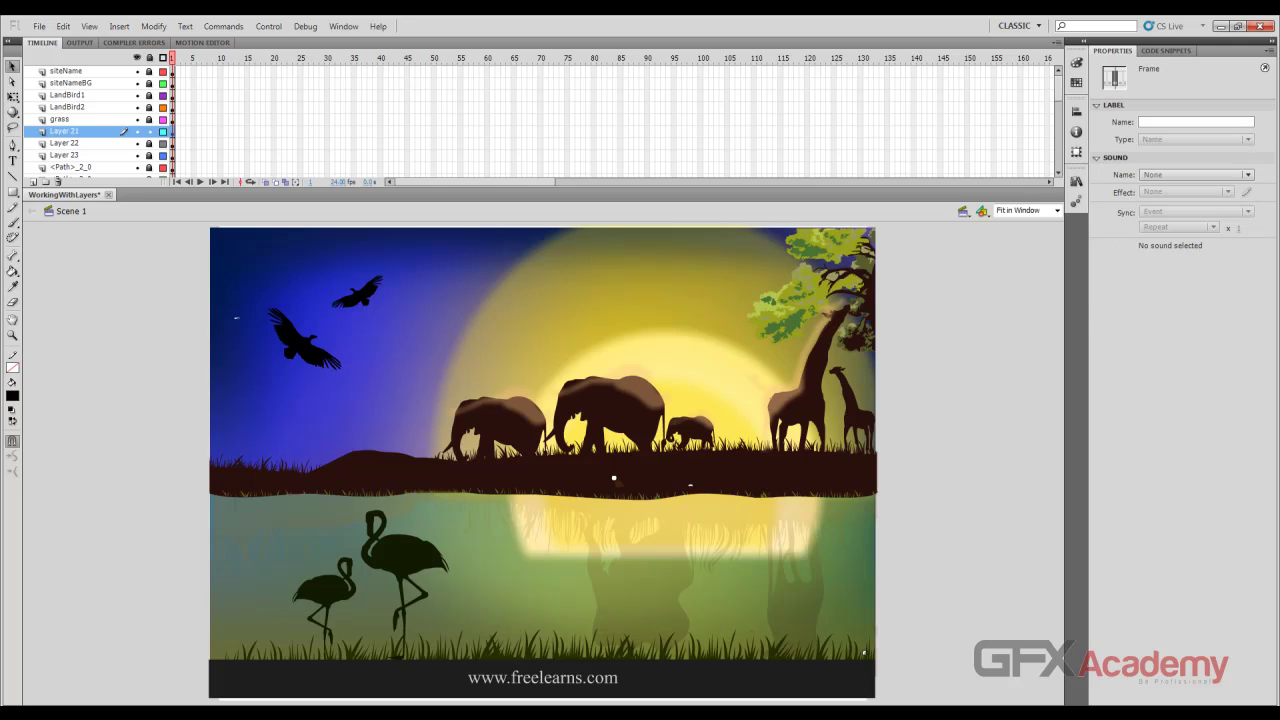
{"action": "left_click", "coordinate": [137, 58]}
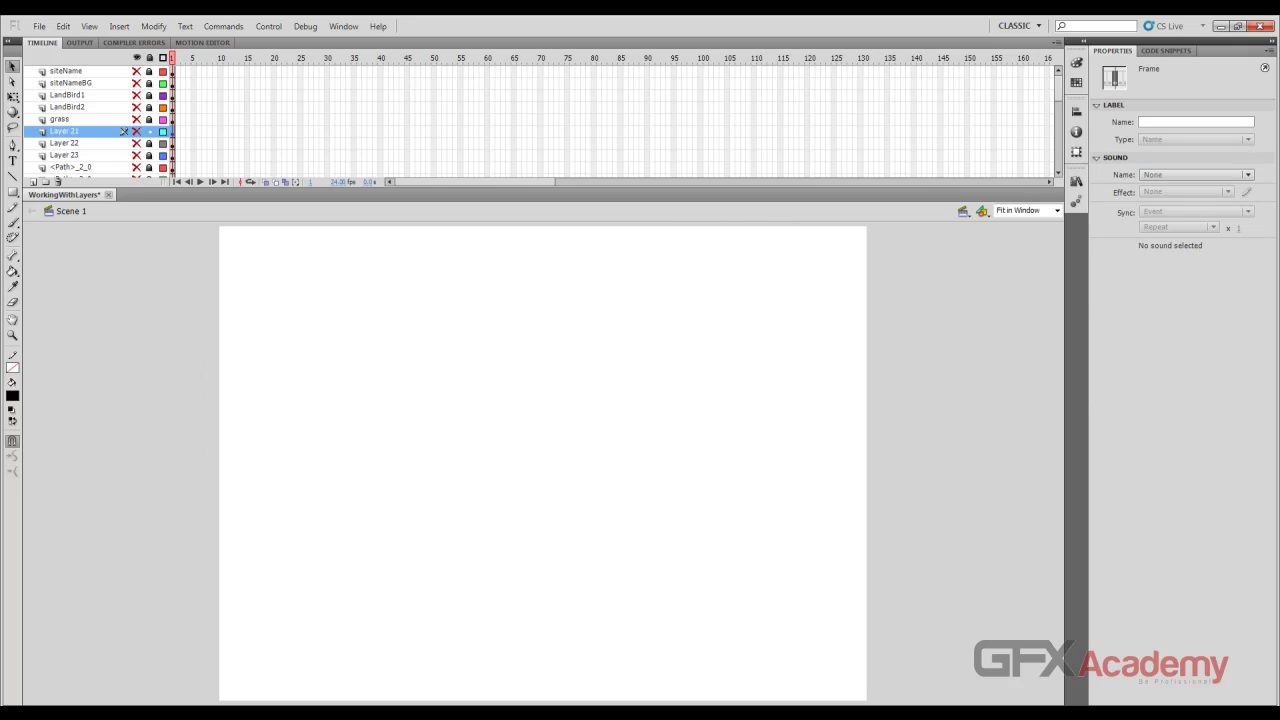
{"action": "left_click", "coordinate": [137, 131]}
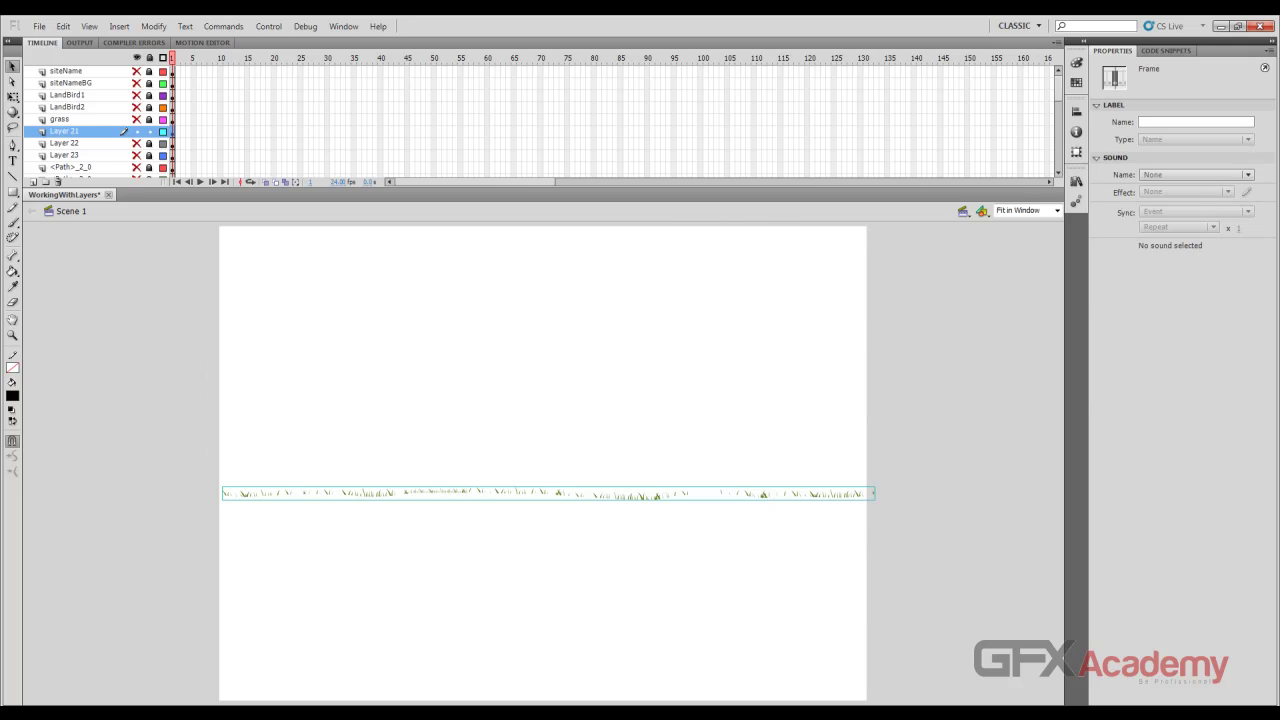
Rename Layer 21, which holds the thin strip of grass, to littleGrass and show all layers again
{"action": "double_click", "coordinate": [65, 131]}
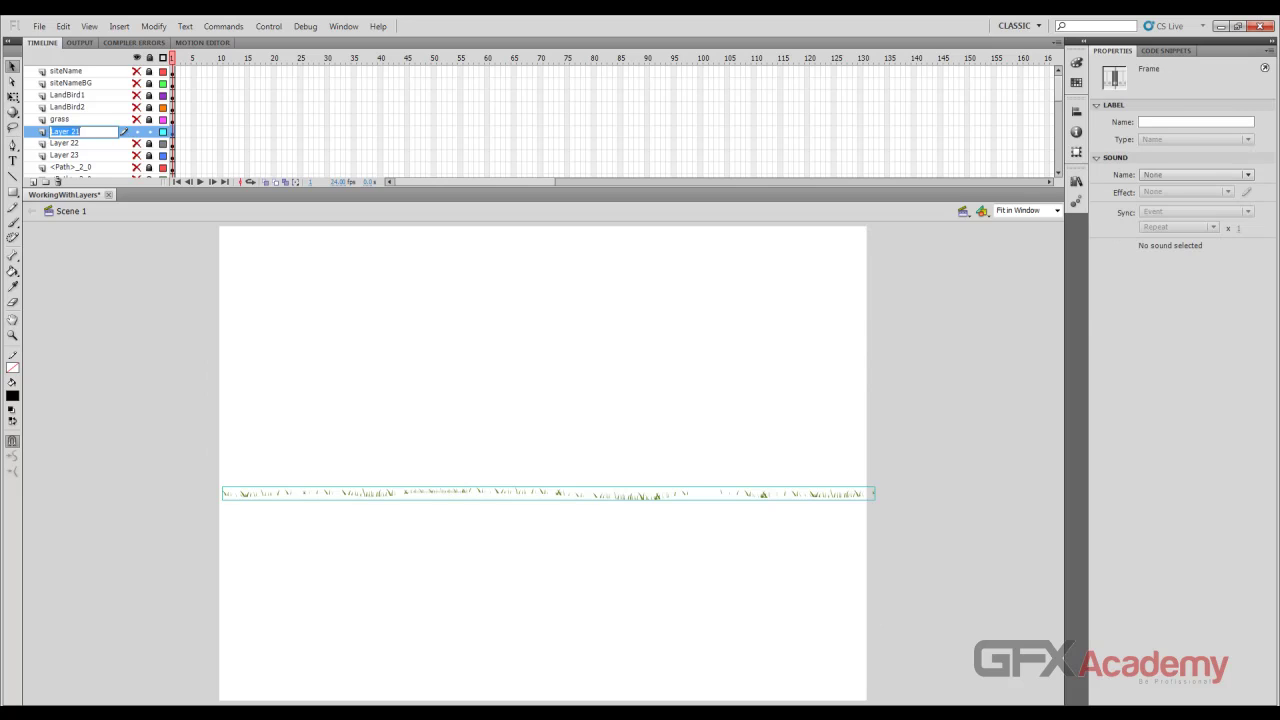
{"action": "type", "text": "l"}
{"action": "type", "text": "little"}
{"action": "type", "text": "Grass"}
{"action": "key", "text": "Return"}
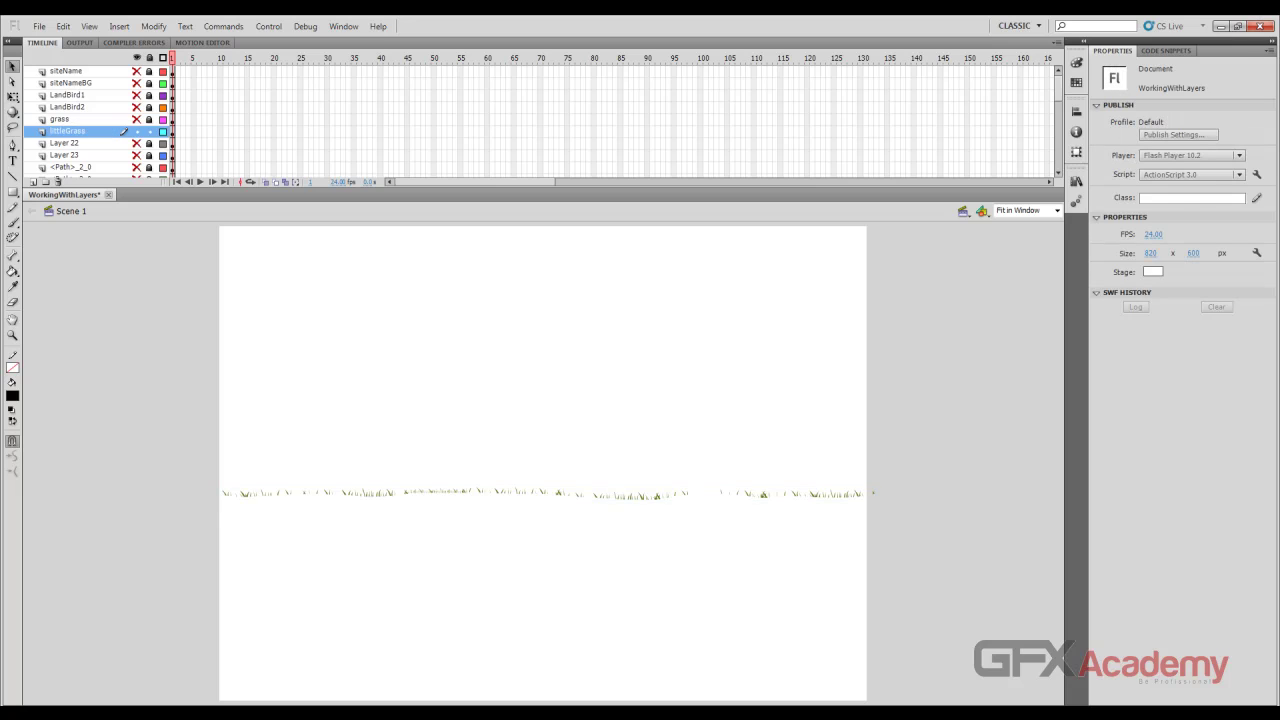
{"action": "left_click", "coordinate": [137, 58]}
{"action": "left_click", "coordinate": [137, 58]}
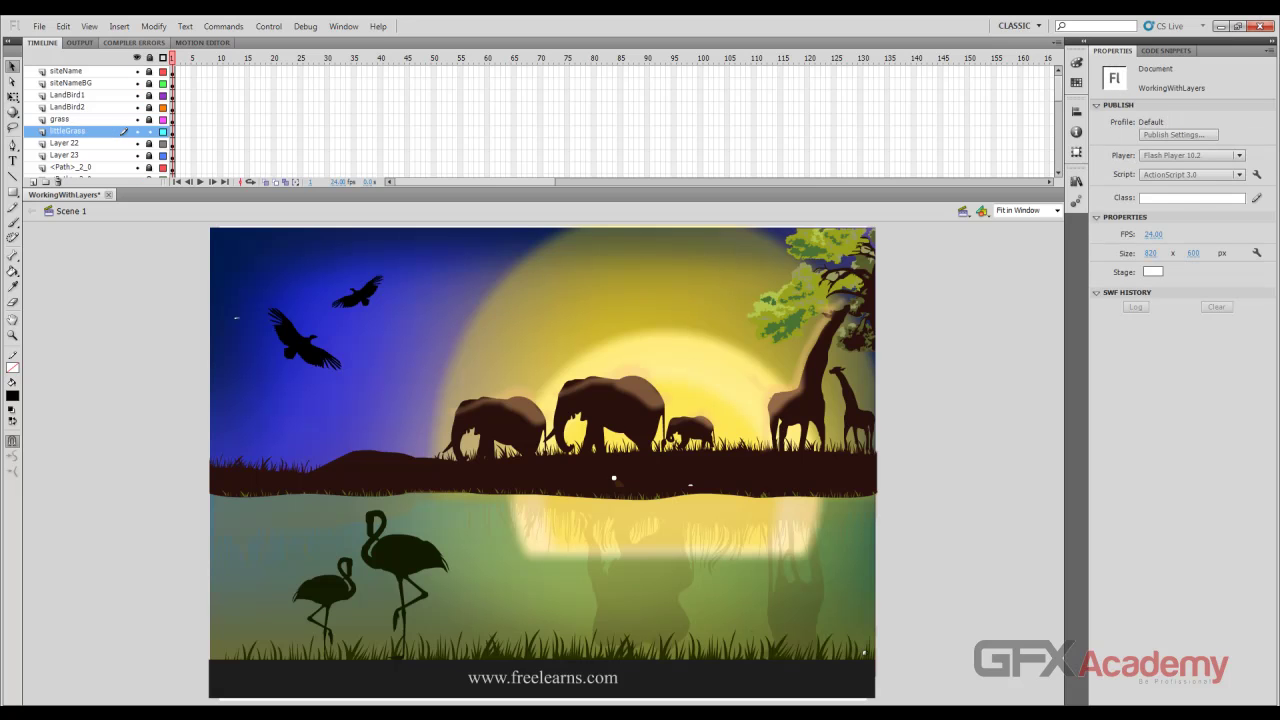
Lock the littleGrass layer and unlock Layer 22
{"action": "left_click", "coordinate": [66, 143]}
{"action": "left_click", "coordinate": [150, 131]}
{"action": "left_click", "coordinate": [150, 143]}
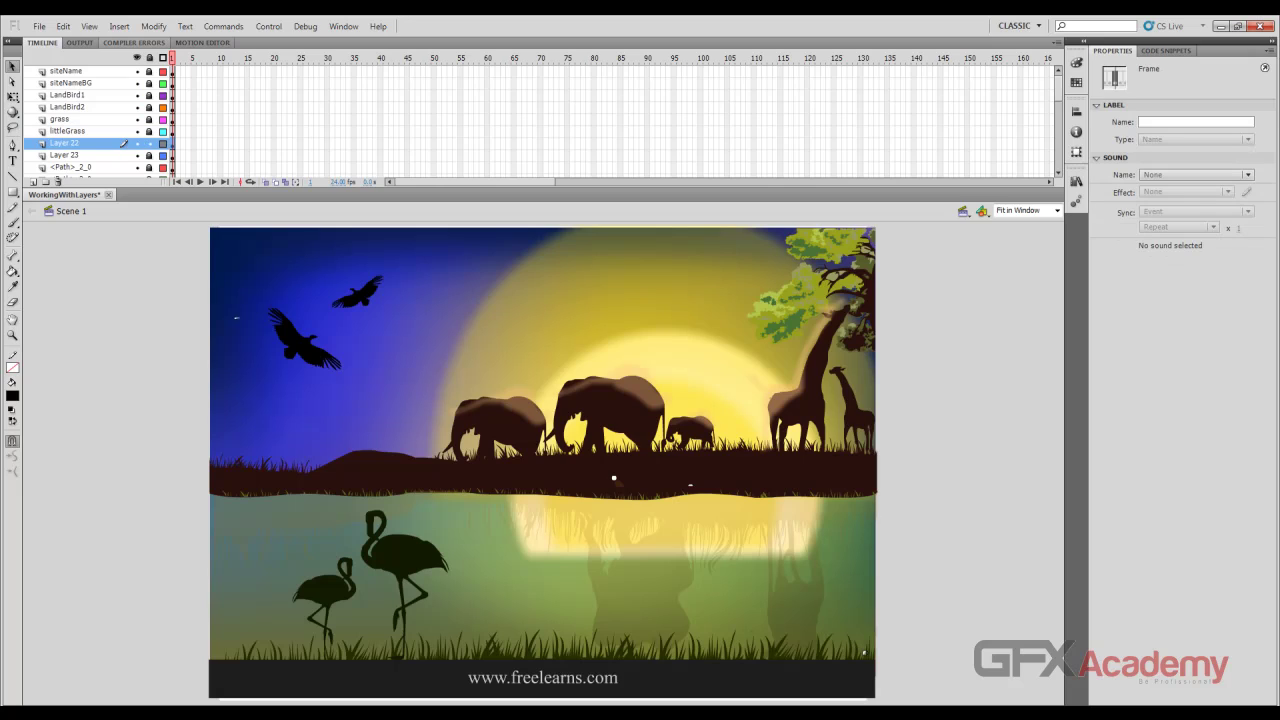
Isolate the artwork on Layer 22 by hiding all the other layers
{"action": "left_click", "coordinate": [614, 479]}
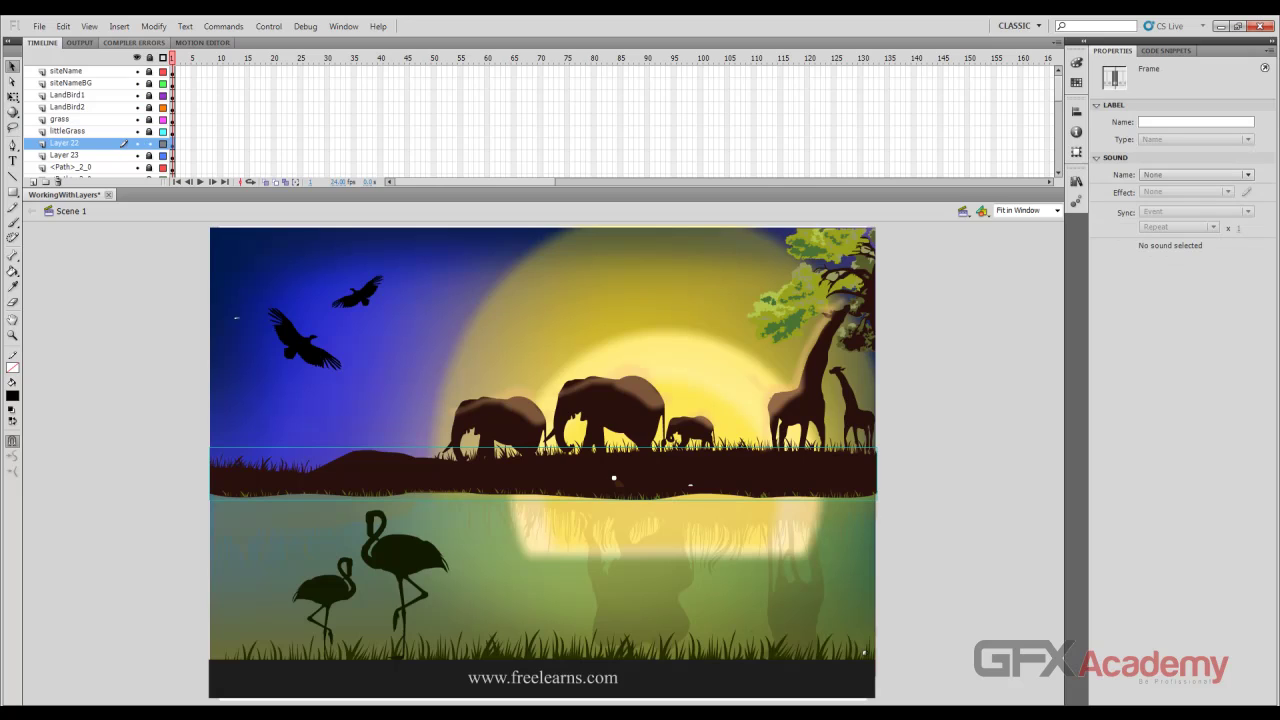
{"action": "left_click", "coordinate": [137, 57]}
{"action": "left_click", "coordinate": [137, 143]}
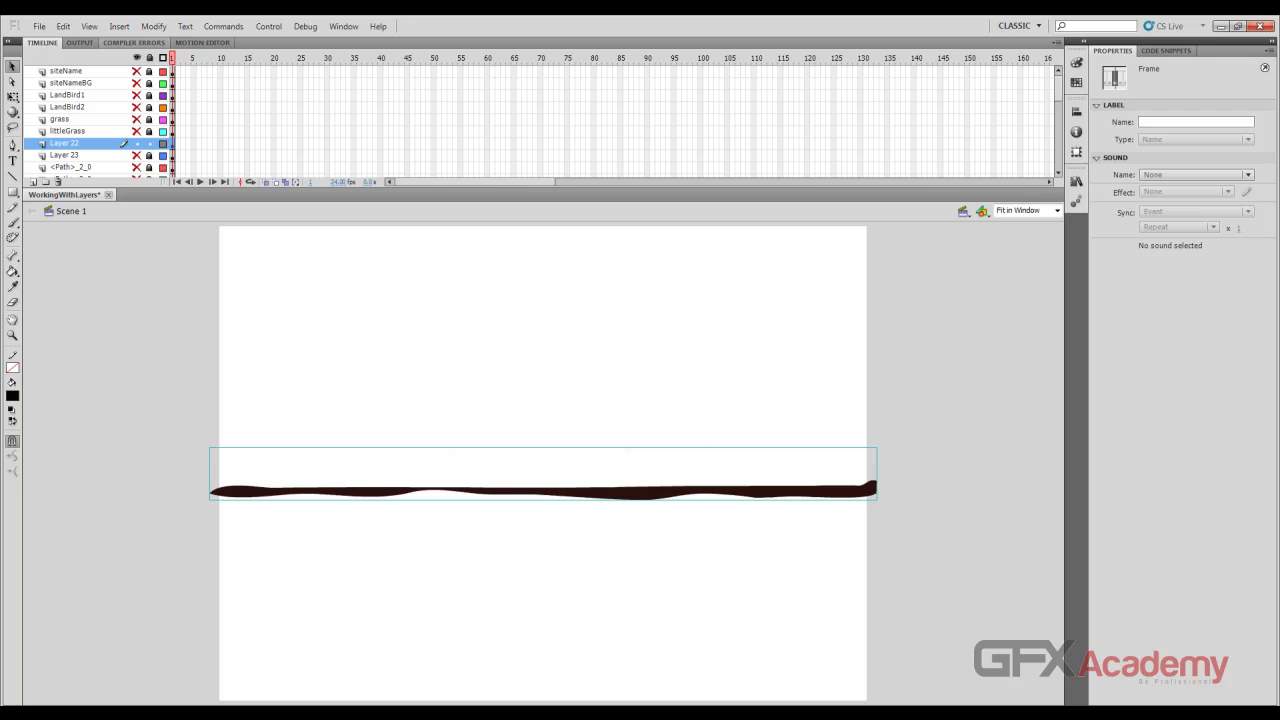
Rename Layer 22, which holds the dark ground strip, to grownBG, then lock it and show all layers again
{"action": "double_click", "coordinate": [65, 143]}
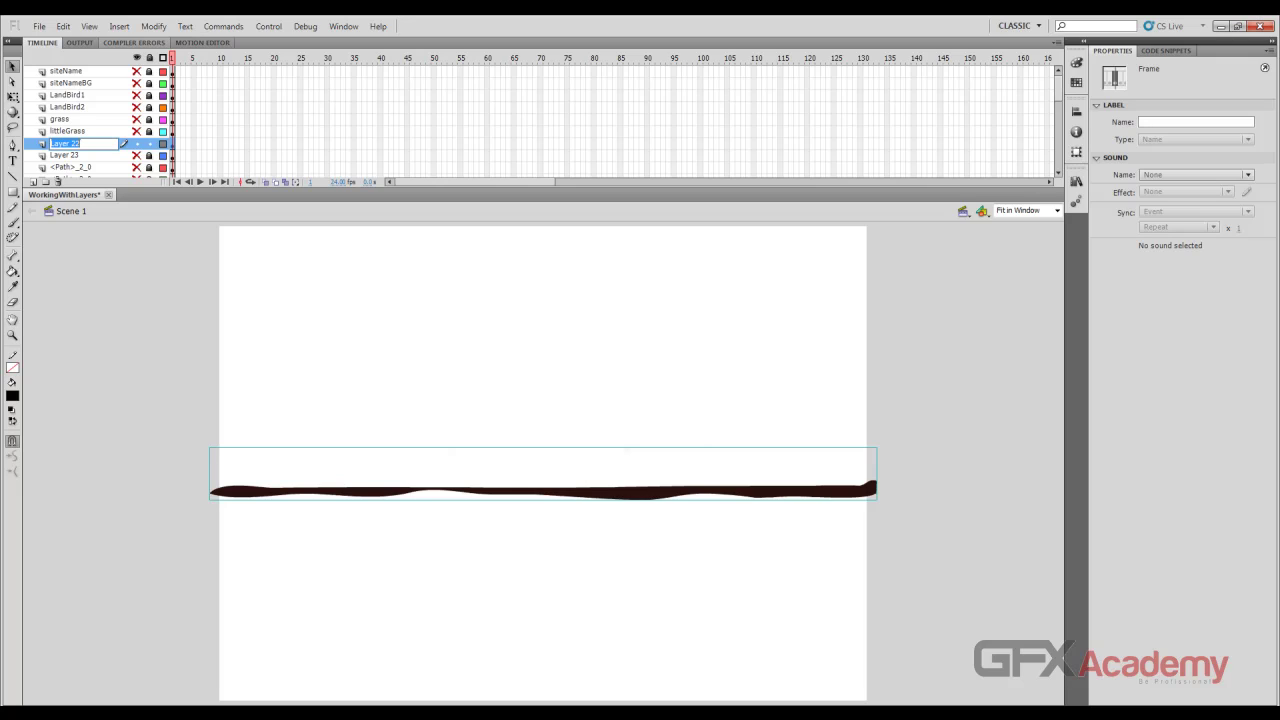
{"action": "type", "text": "groundBG"}
{"action": "key", "text": "Return"}
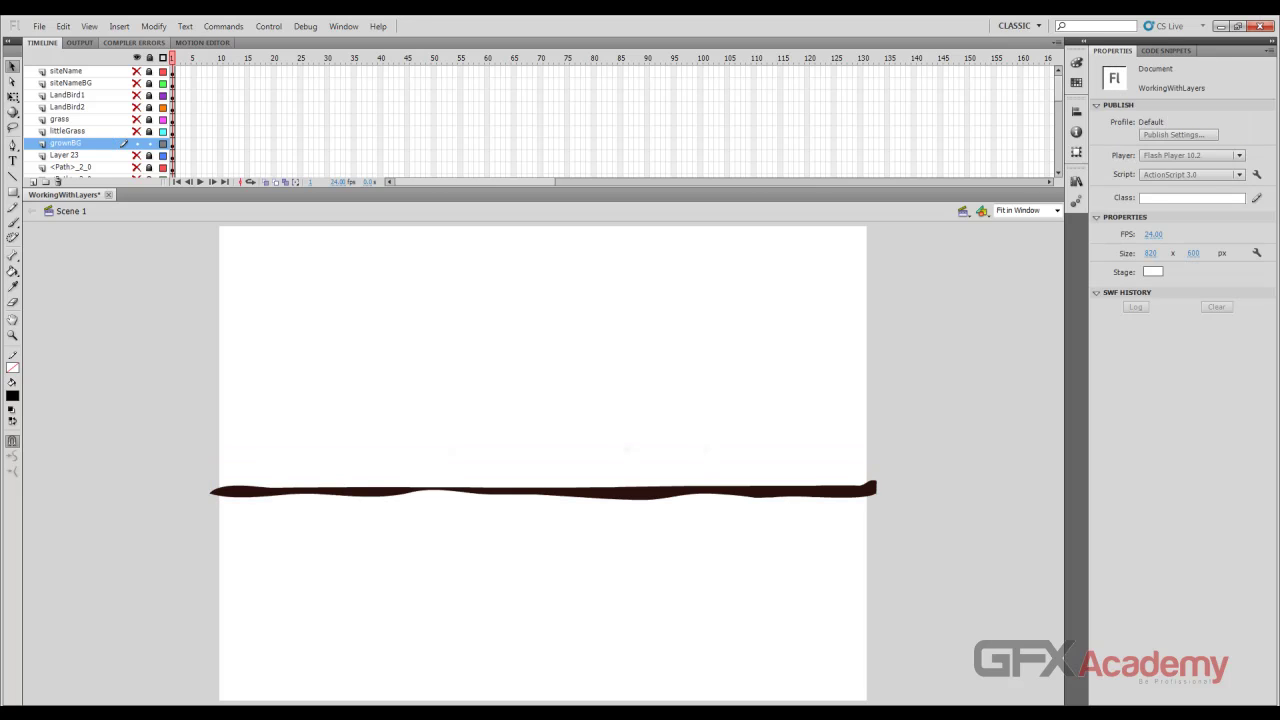
{"action": "left_click", "coordinate": [137, 58]}
{"action": "left_click", "coordinate": [137, 58]}
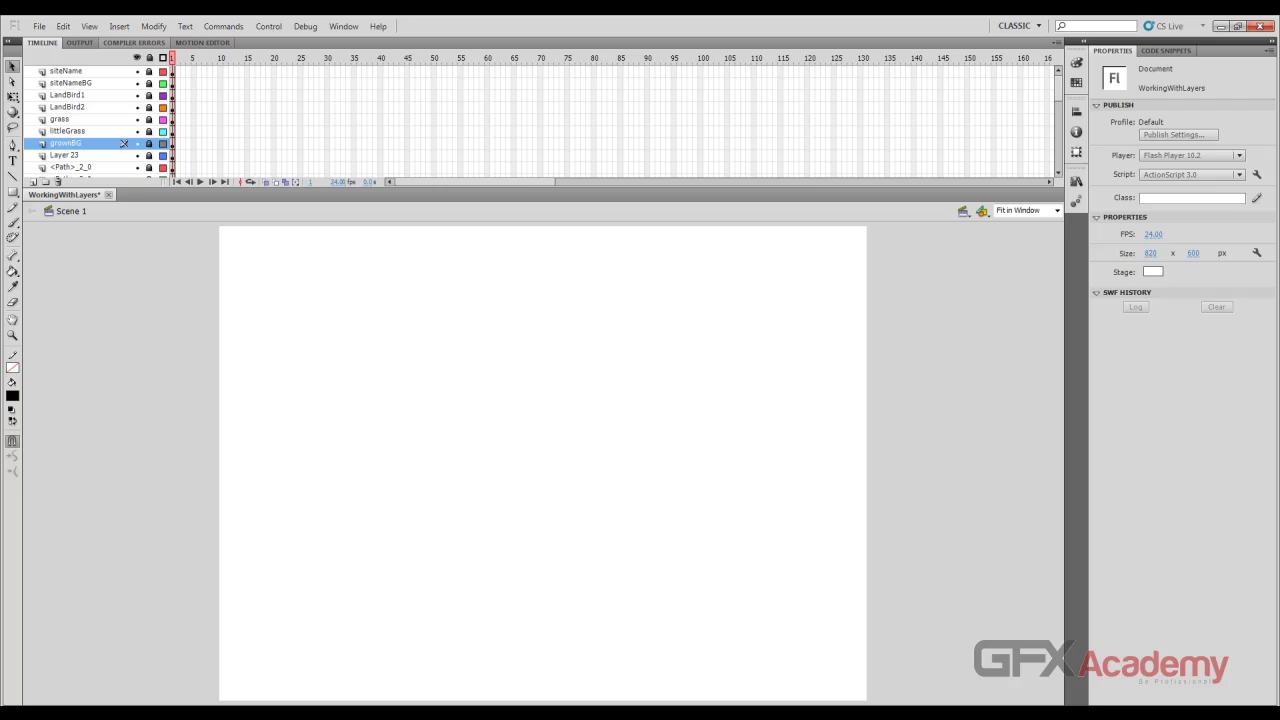
Unlock Layer 23 and isolate its artwork by hiding all the other layers
{"action": "left_click", "coordinate": [66, 155]}
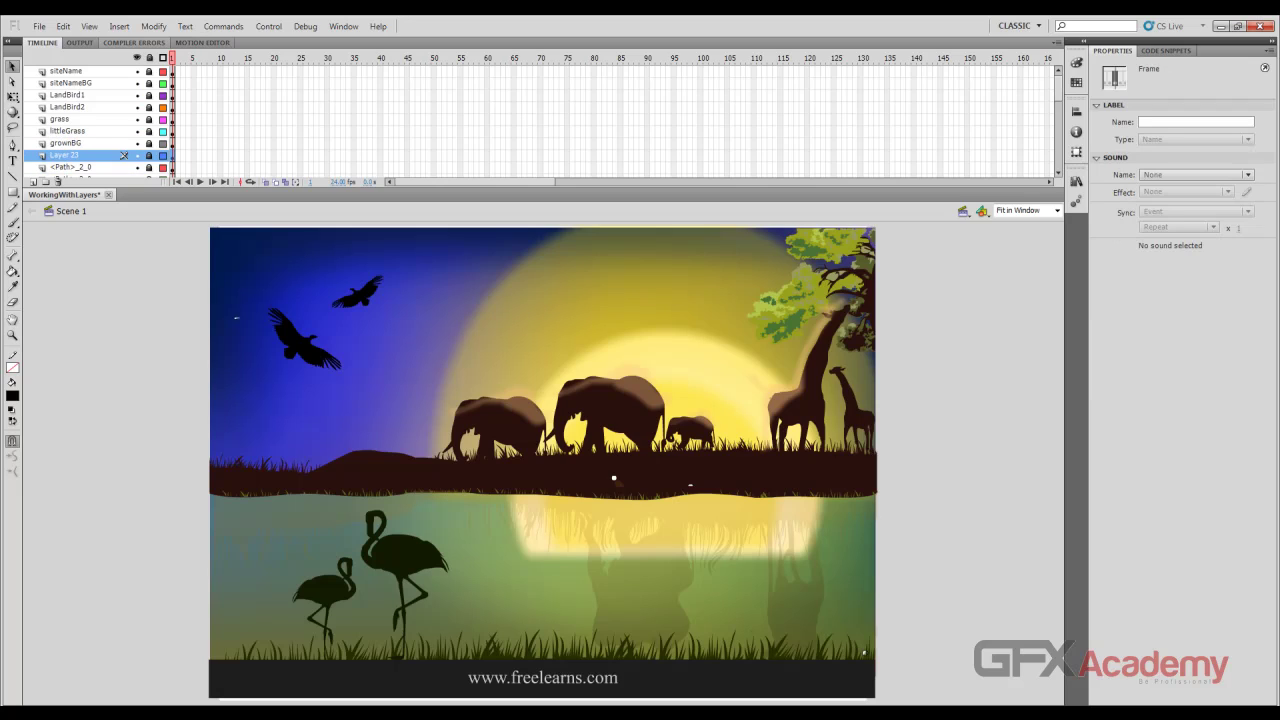
{"action": "scroll", "coordinate": [90, 118], "scroll_direction": "down", "scroll_amount": 2}
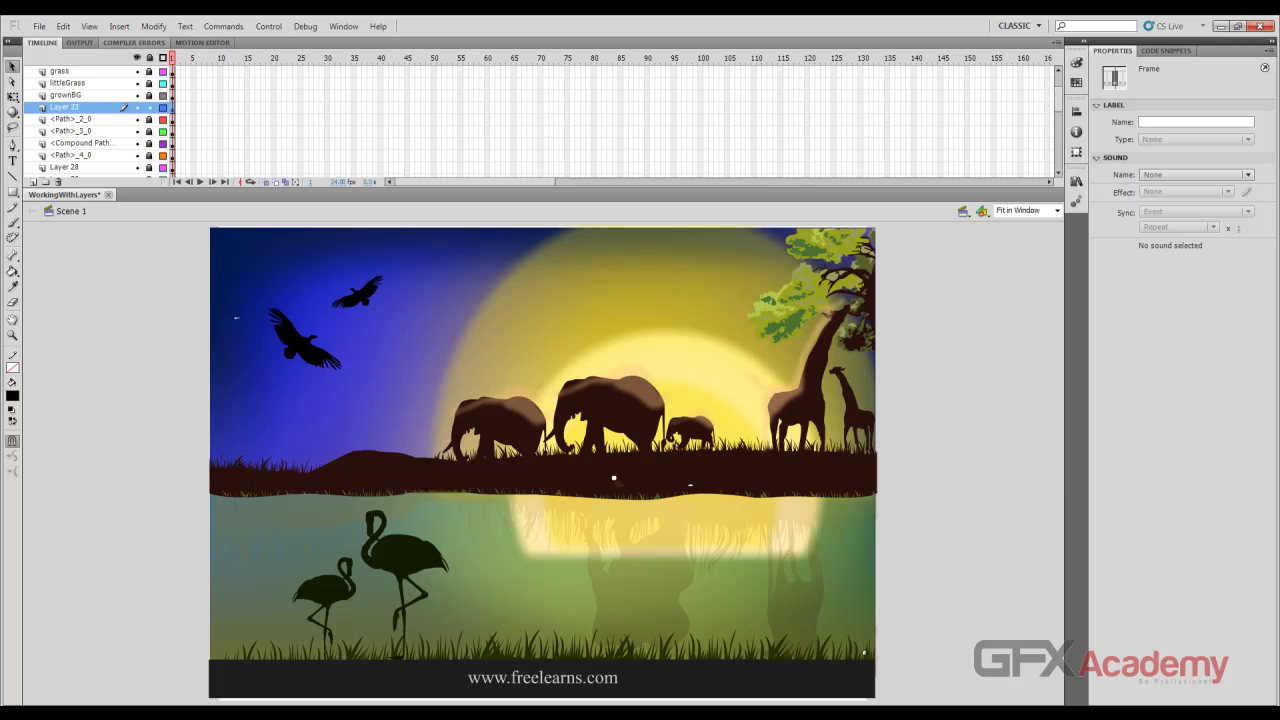
{"action": "left_click", "coordinate": [66, 107]}
{"action": "left_click", "coordinate": [137, 107]}
{"action": "left_click", "coordinate": [137, 107]}
{"action": "left_click", "coordinate": [137, 107]}
{"action": "left_click", "coordinate": [137, 107]}
{"action": "left_click", "coordinate": [137, 107]}
{"action": "left_click", "coordinate": [150, 107]}
{"action": "left_click", "coordinate": [137, 58]}
{"action": "left_click", "coordinate": [137, 107]}
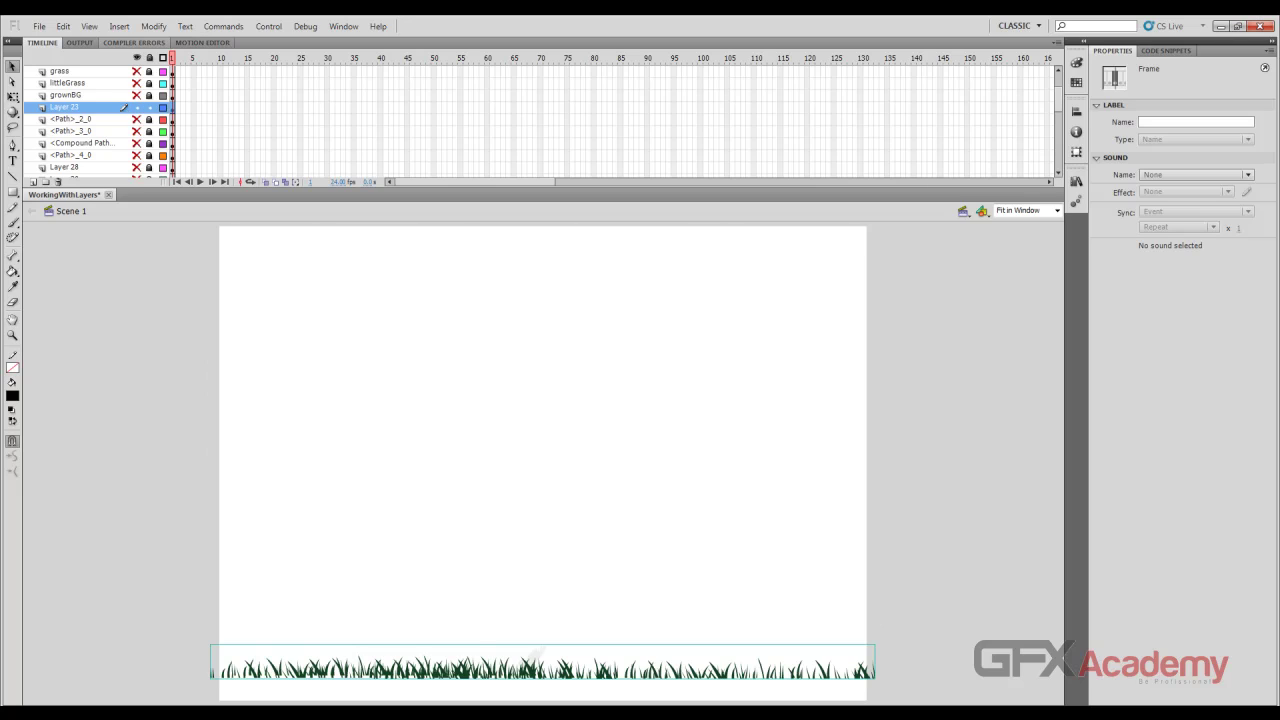
Rename Layer 23, the green grass along the lower edge of the artwork, to grassGreen, then lock it and show all layers again
{"action": "double_click", "coordinate": [65, 107]}
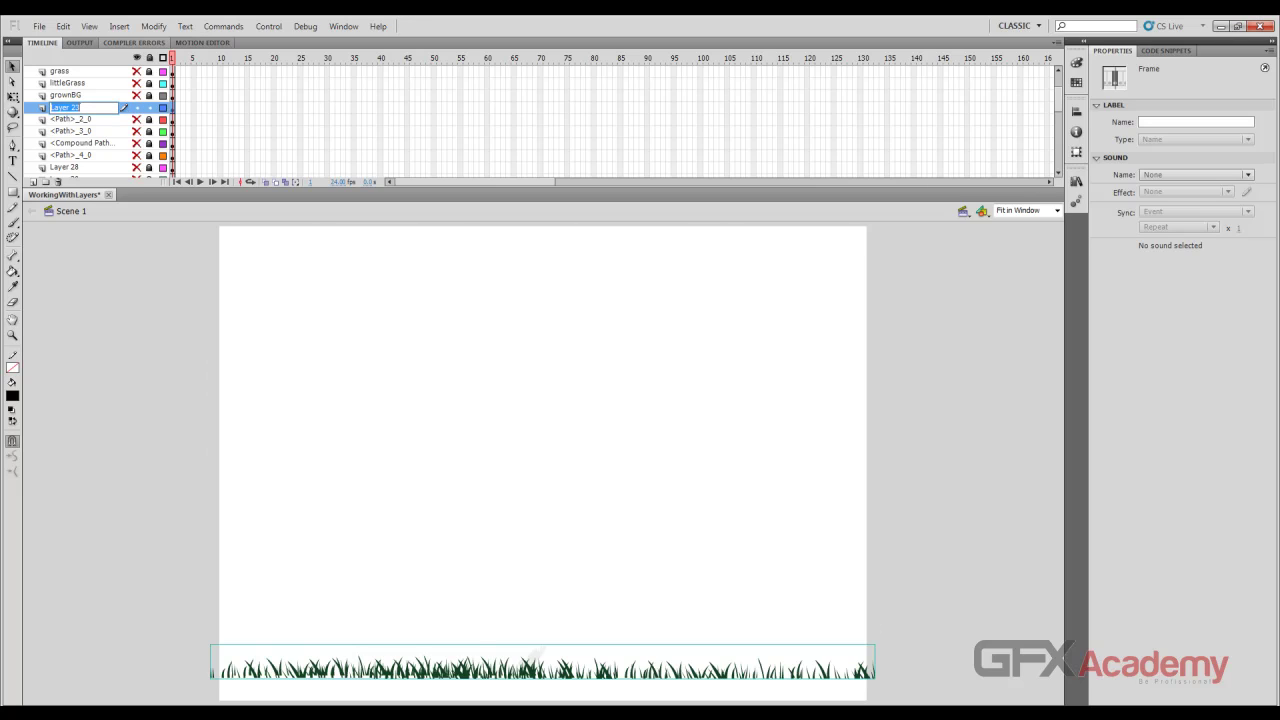
{"action": "type", "text": "grass"}
{"action": "type", "text": "Green"}
{"action": "key", "text": "Return"}
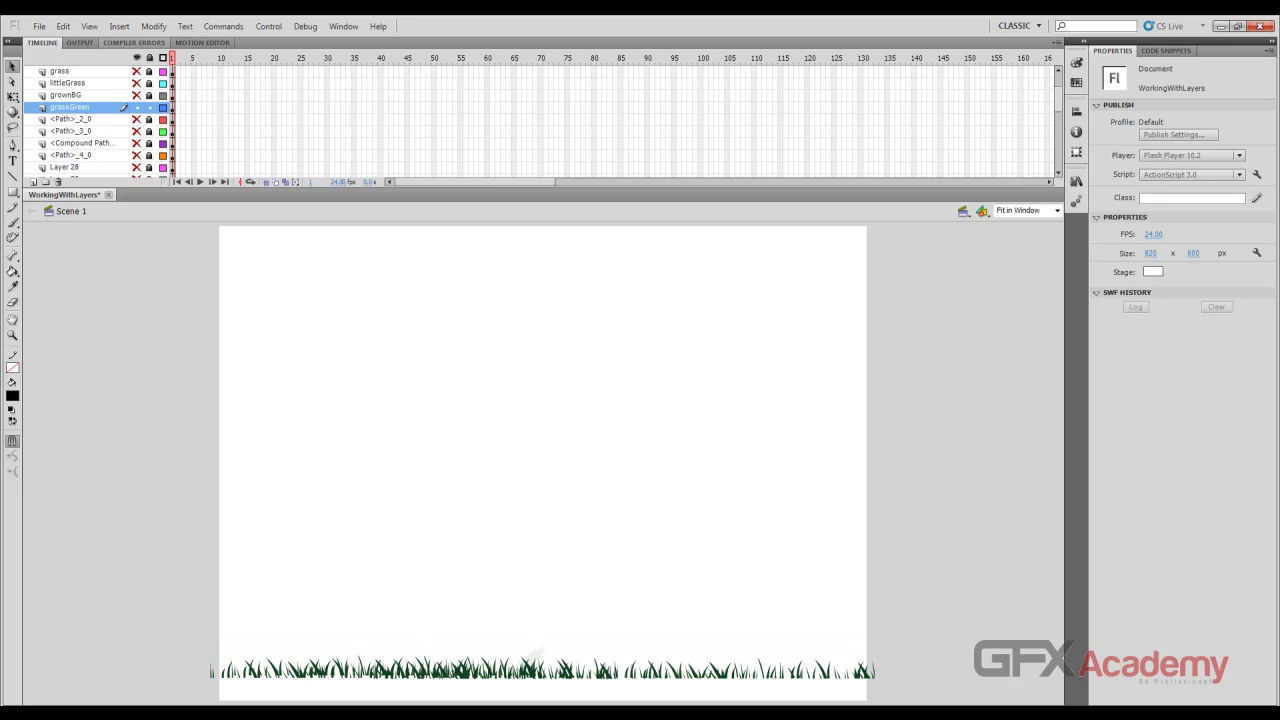
{"action": "left_click", "coordinate": [136, 107]}
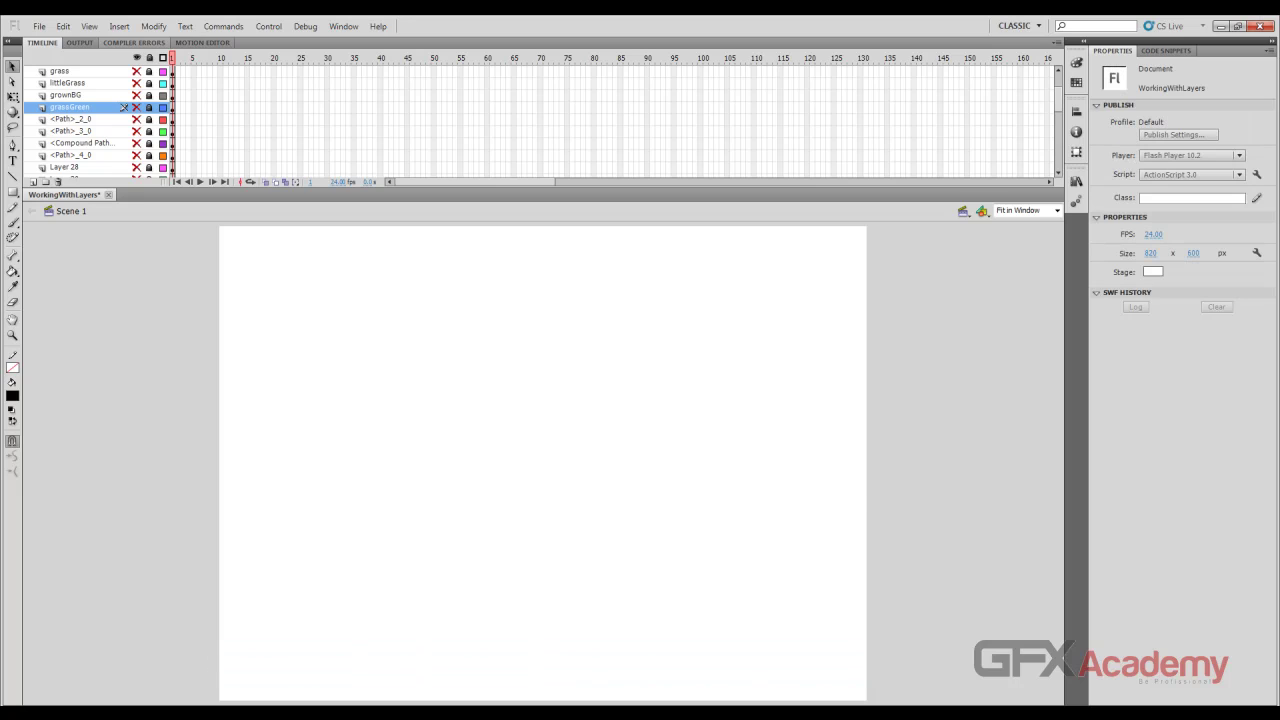
{"action": "left_click", "coordinate": [137, 58]}
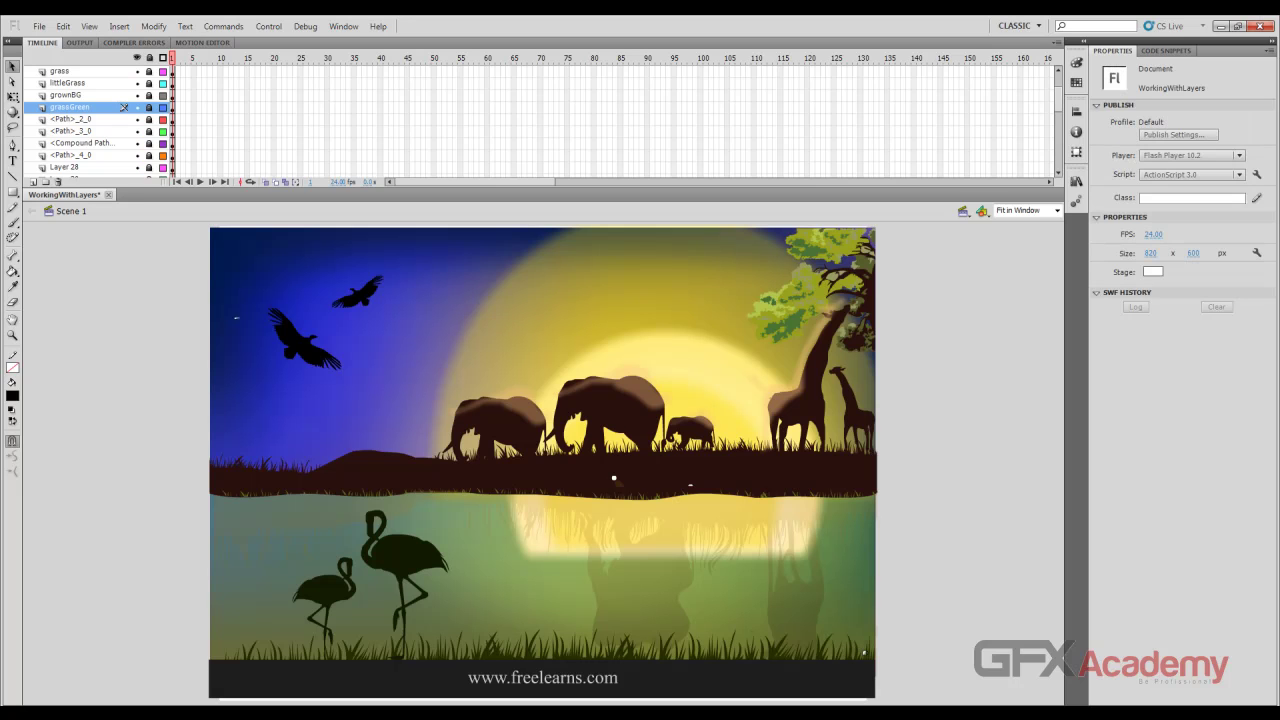
Look through the remaining layers and unlock every layer in the timeline at once
{"action": "left_click", "coordinate": [123, 119]}
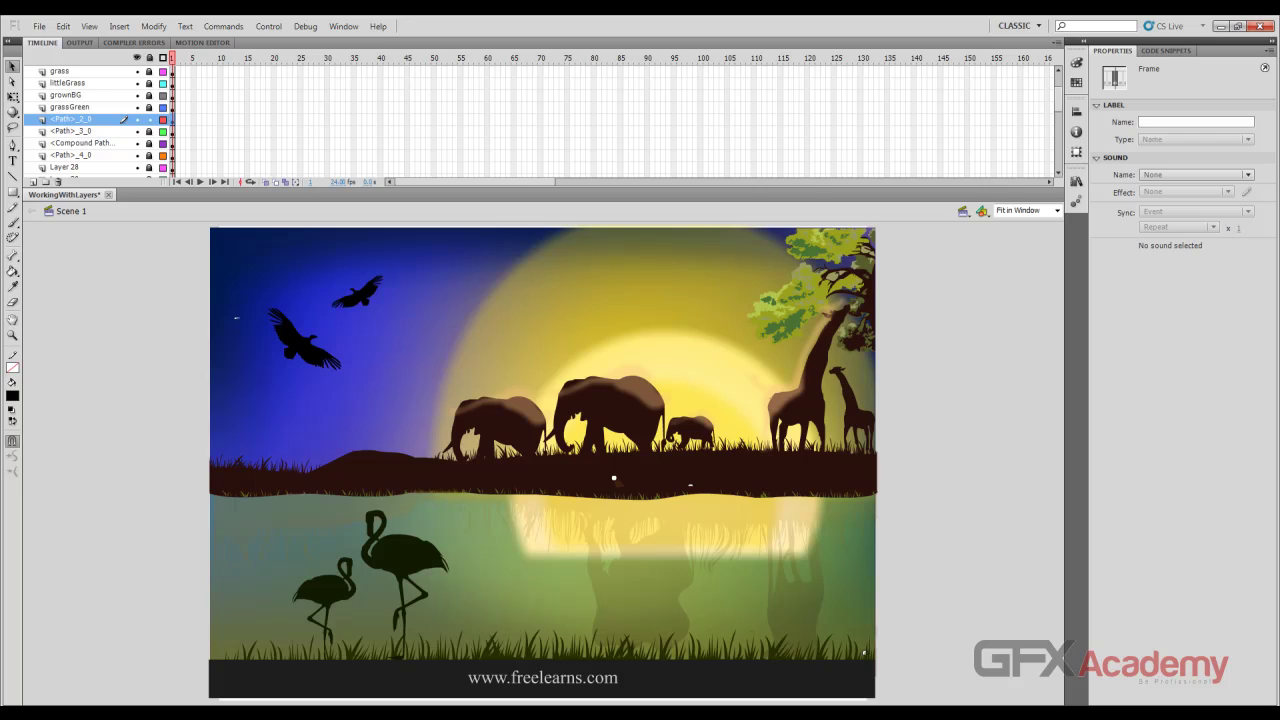
{"action": "scroll", "coordinate": [123, 119], "scroll_direction": "down", "scroll_amount": 3}
{"action": "scroll", "coordinate": [100, 119], "scroll_direction": "down", "scroll_amount": 4}
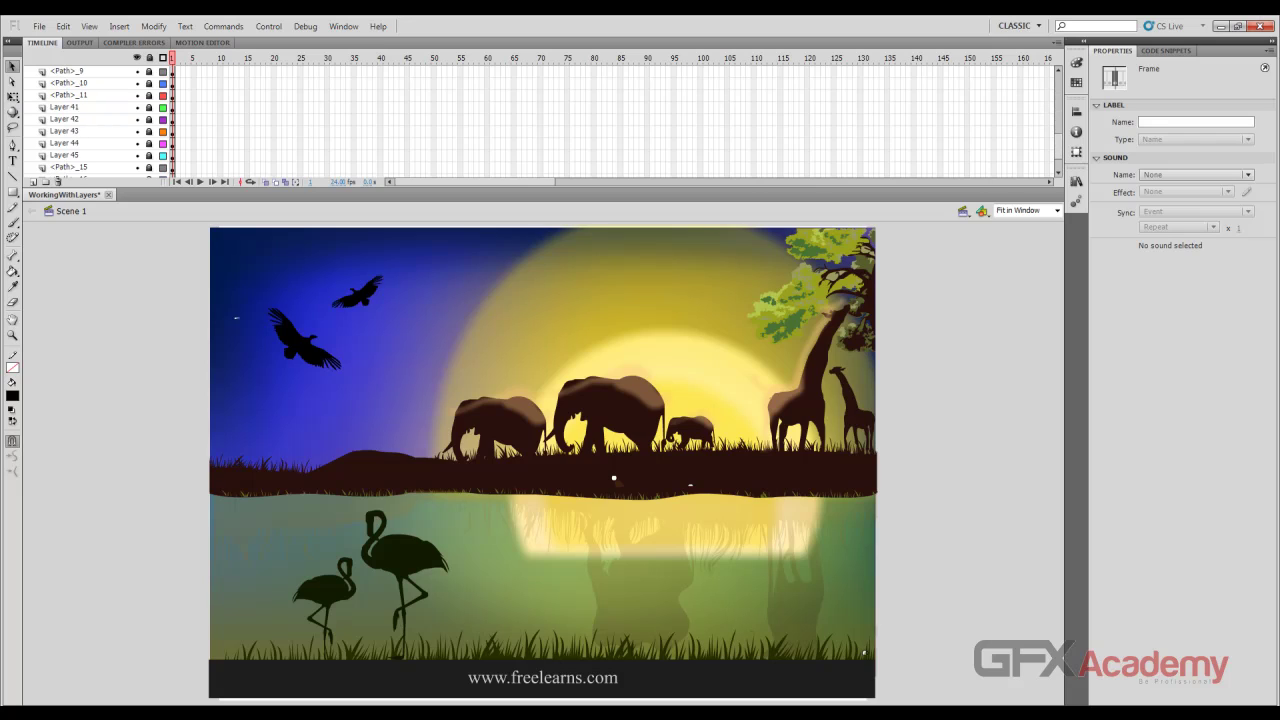
{"action": "scroll", "coordinate": [100, 119], "scroll_direction": "up", "scroll_amount": 6}
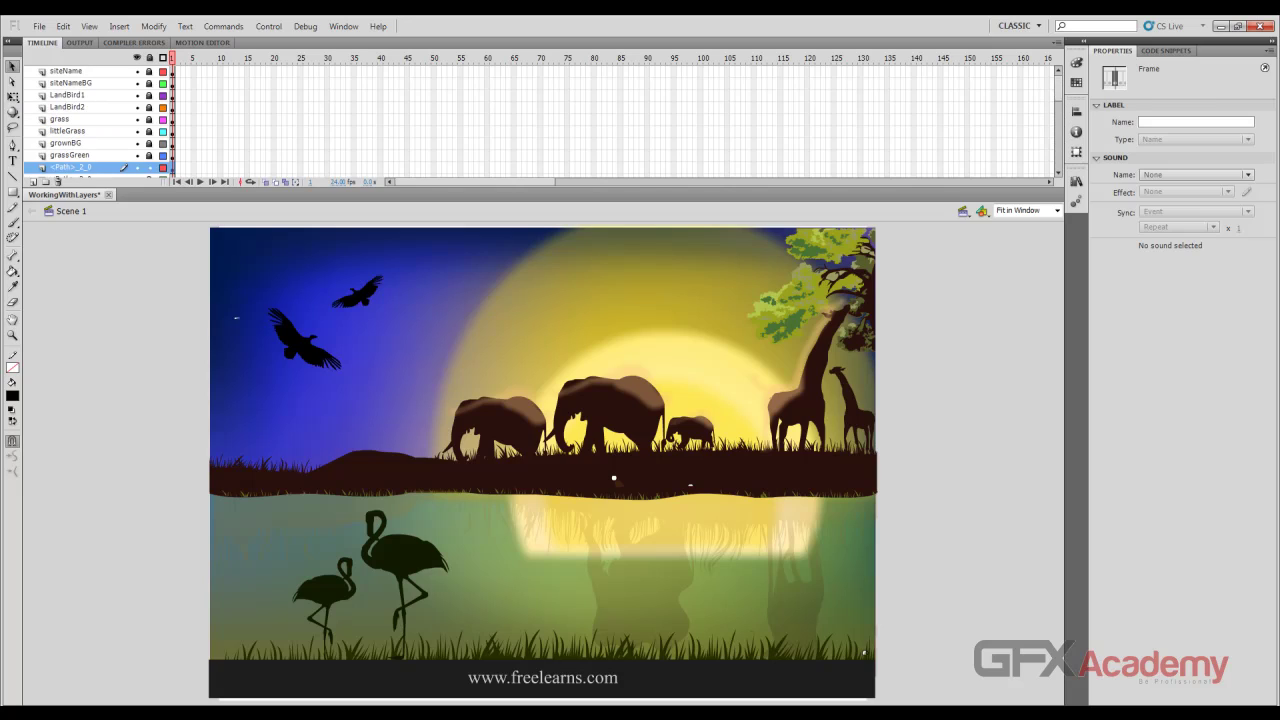
{"action": "left_click", "coordinate": [149, 167]}
{"action": "left_click", "coordinate": [150, 58]}
Select the elephants, giraffes, flying birds and flamingos one after another on the stage to identify their layers
{"action": "left_click", "coordinate": [503, 420]}
{"action": "left_click", "coordinate": [618, 408]}
{"action": "left_click", "coordinate": [692, 430]}
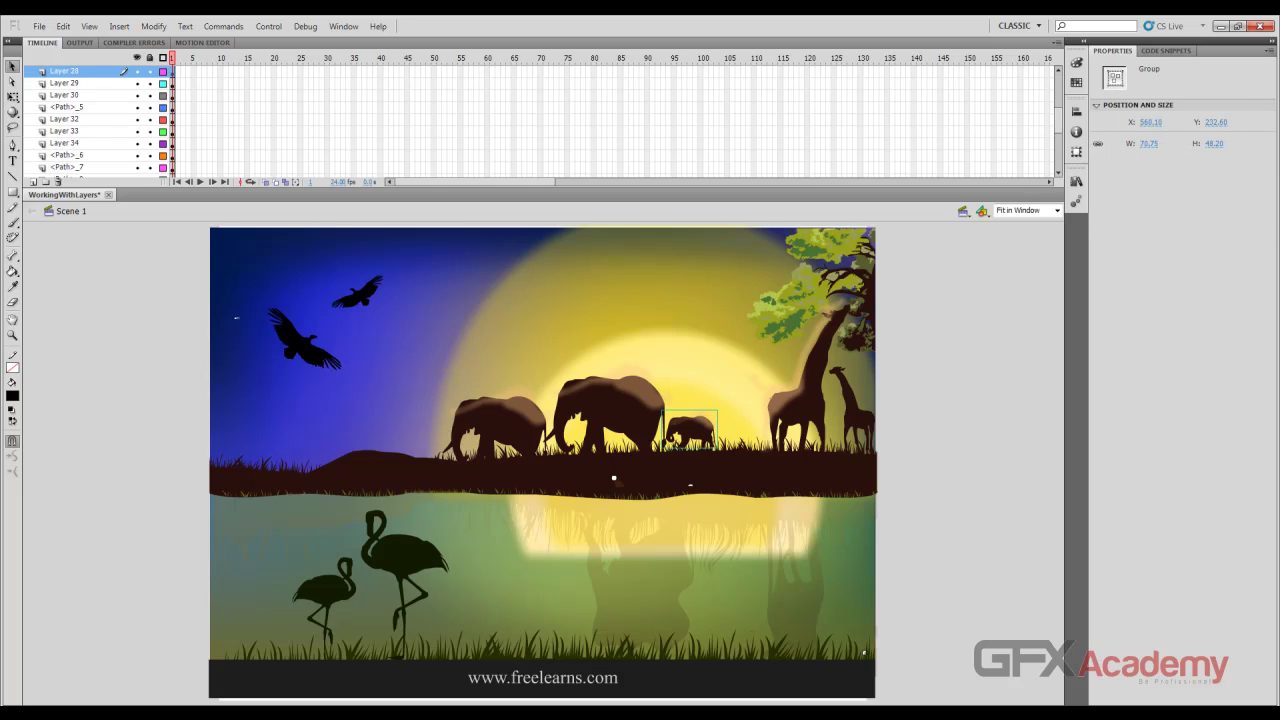
{"action": "left_click", "coordinate": [800, 405]}
{"action": "left_click", "coordinate": [857, 418]}
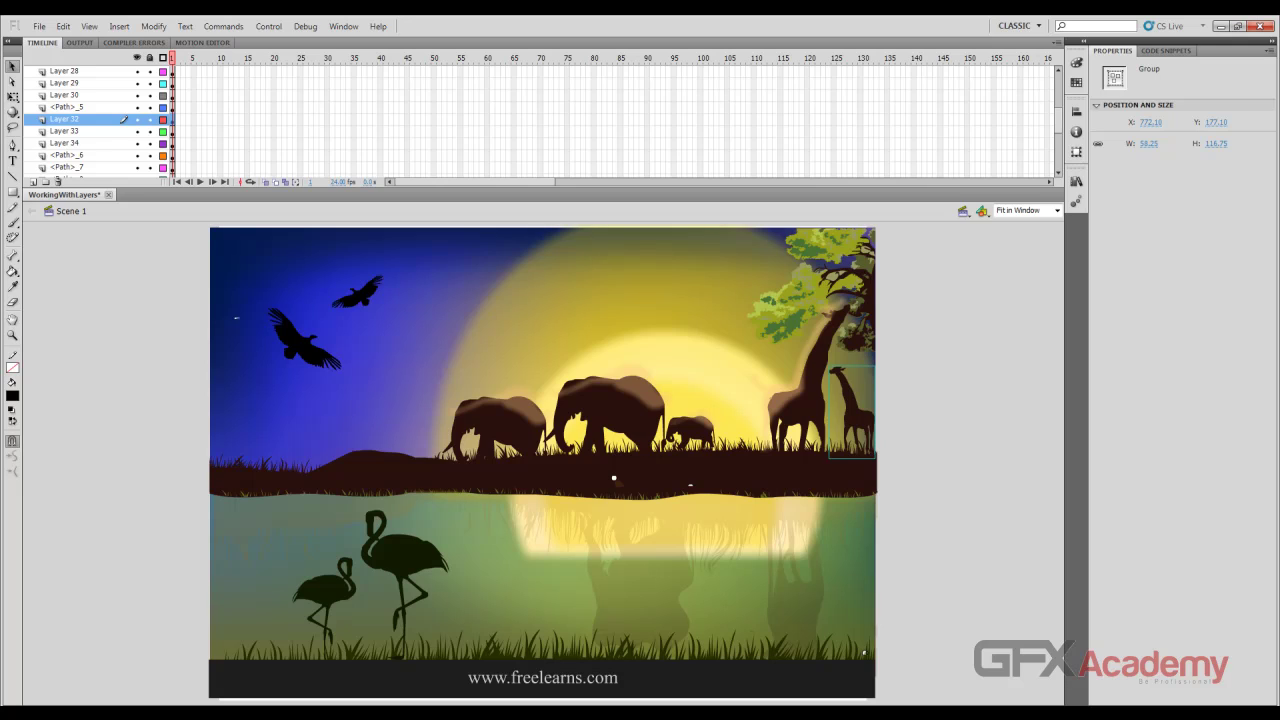
{"action": "left_click", "coordinate": [362, 294]}
{"action": "left_click", "coordinate": [303, 343]}
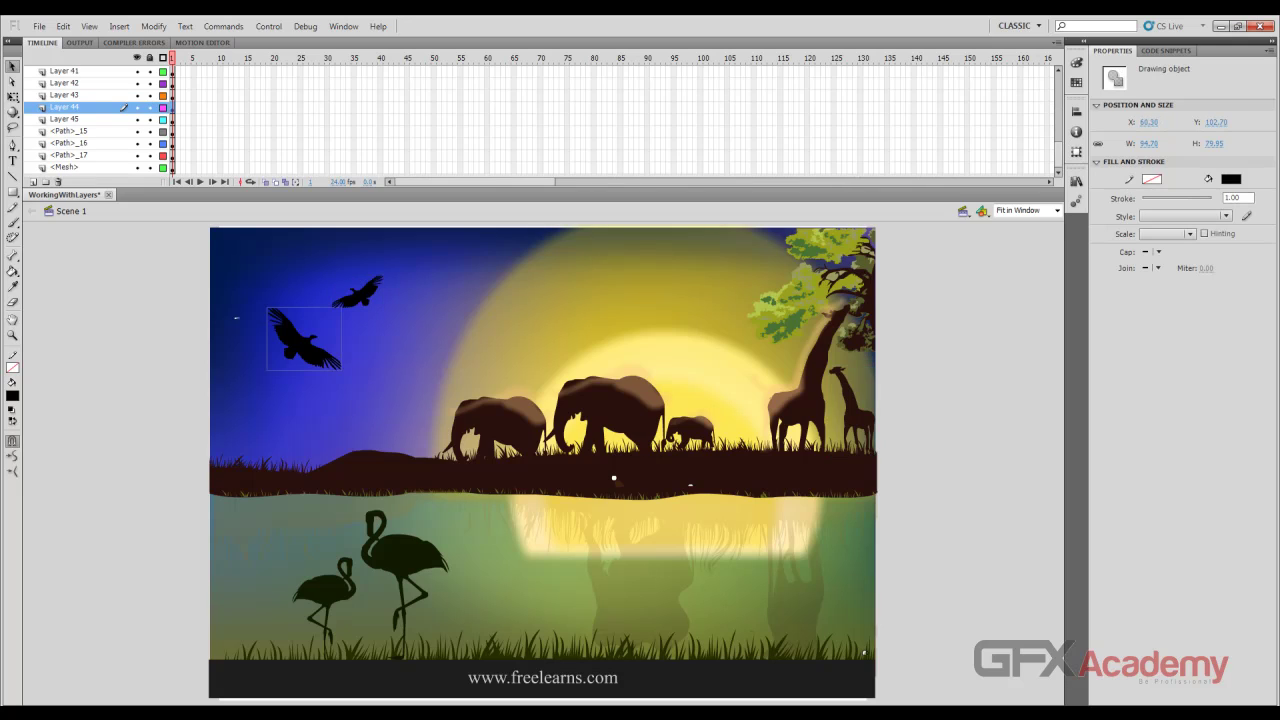
{"action": "left_click", "coordinate": [405, 554]}
{"action": "key", "text": "ctrl+shift+d"}
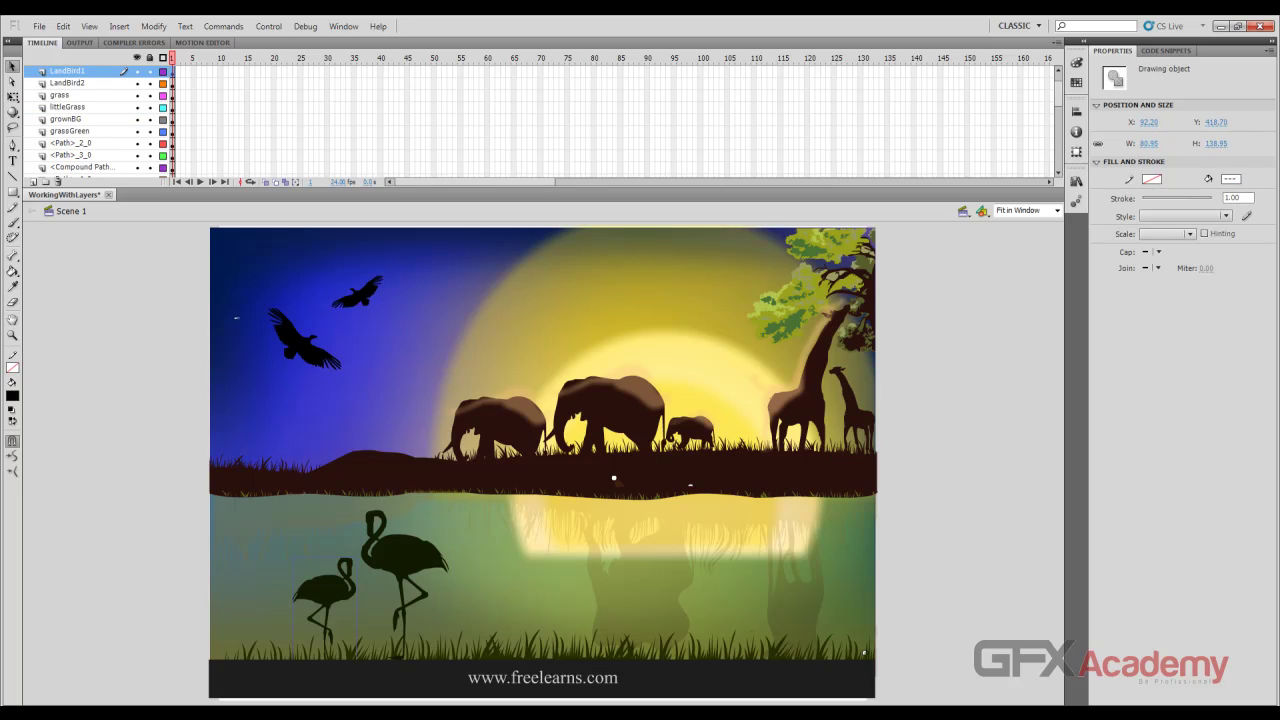
Add a layer folder above Layer 29, the leftmost elephant's layer, and name it animals
{"action": "left_click", "coordinate": [507, 424]}
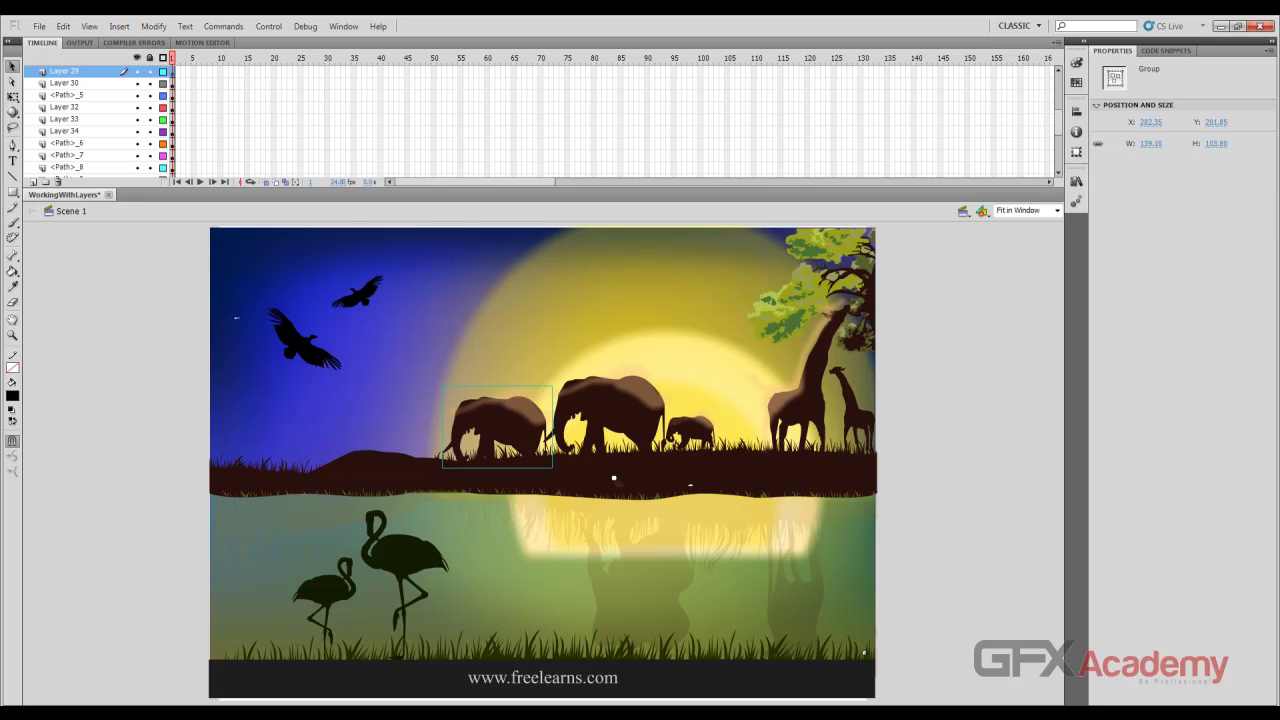
{"action": "scroll", "coordinate": [95, 120], "scroll_direction": "up", "scroll_amount": 2}
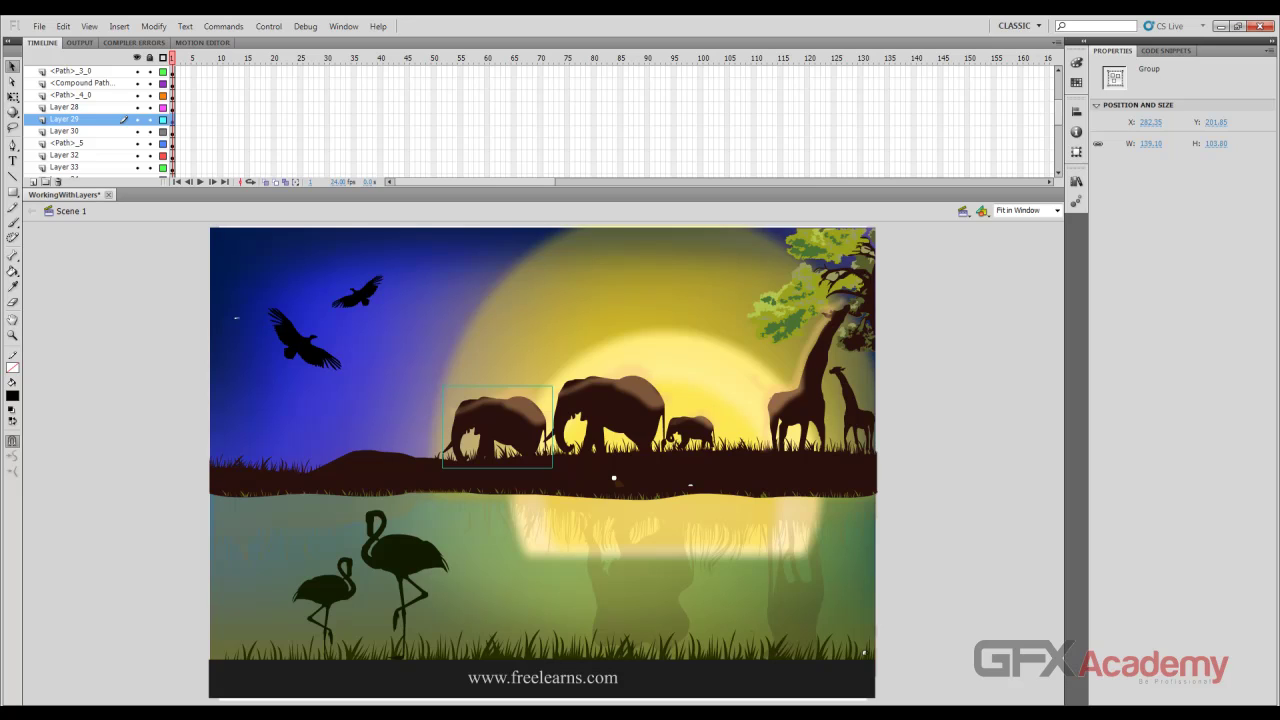
{"action": "left_click", "coordinate": [45, 182]}
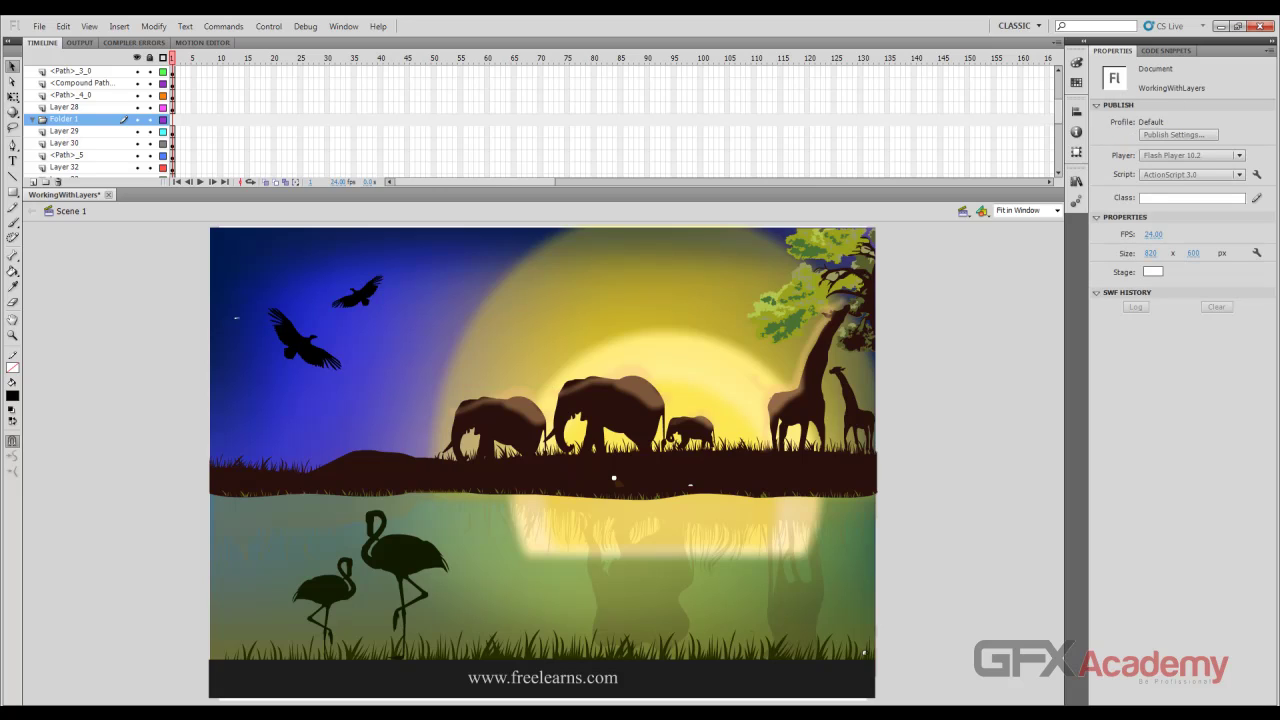
{"action": "double_click", "coordinate": [64, 119]}
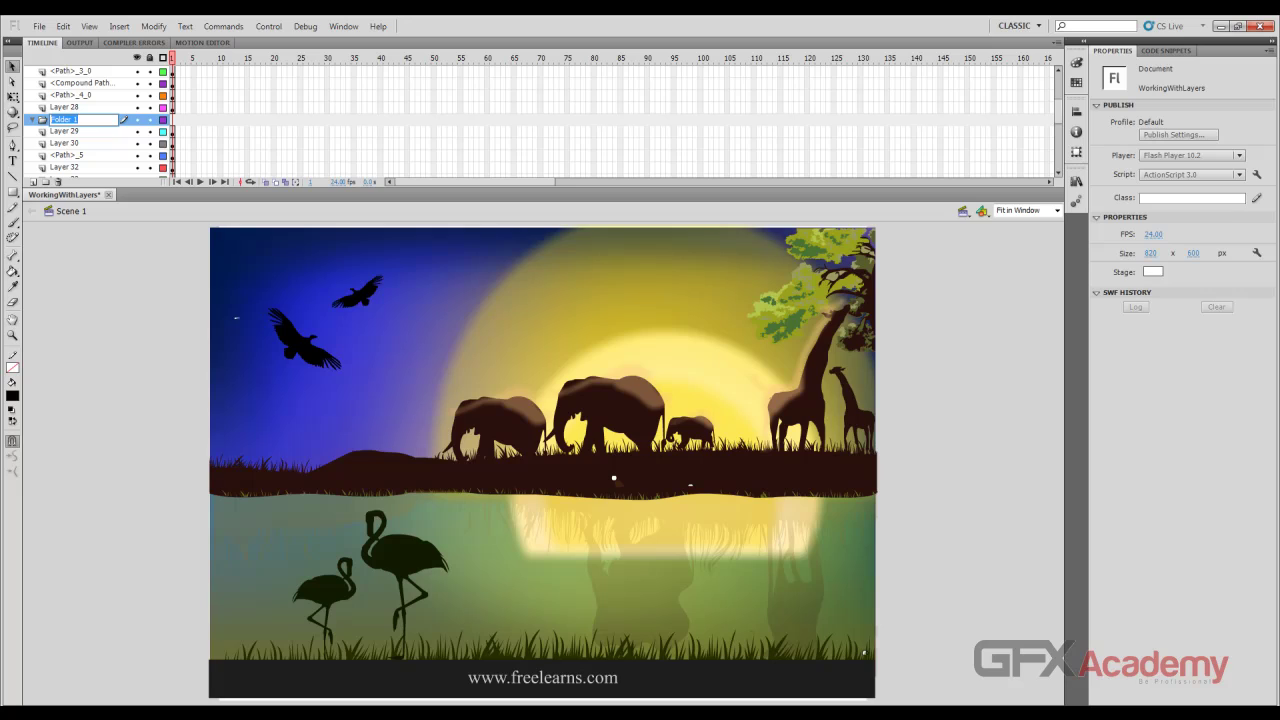
{"action": "type", "text": "animals"}
{"action": "key", "text": "Return"}
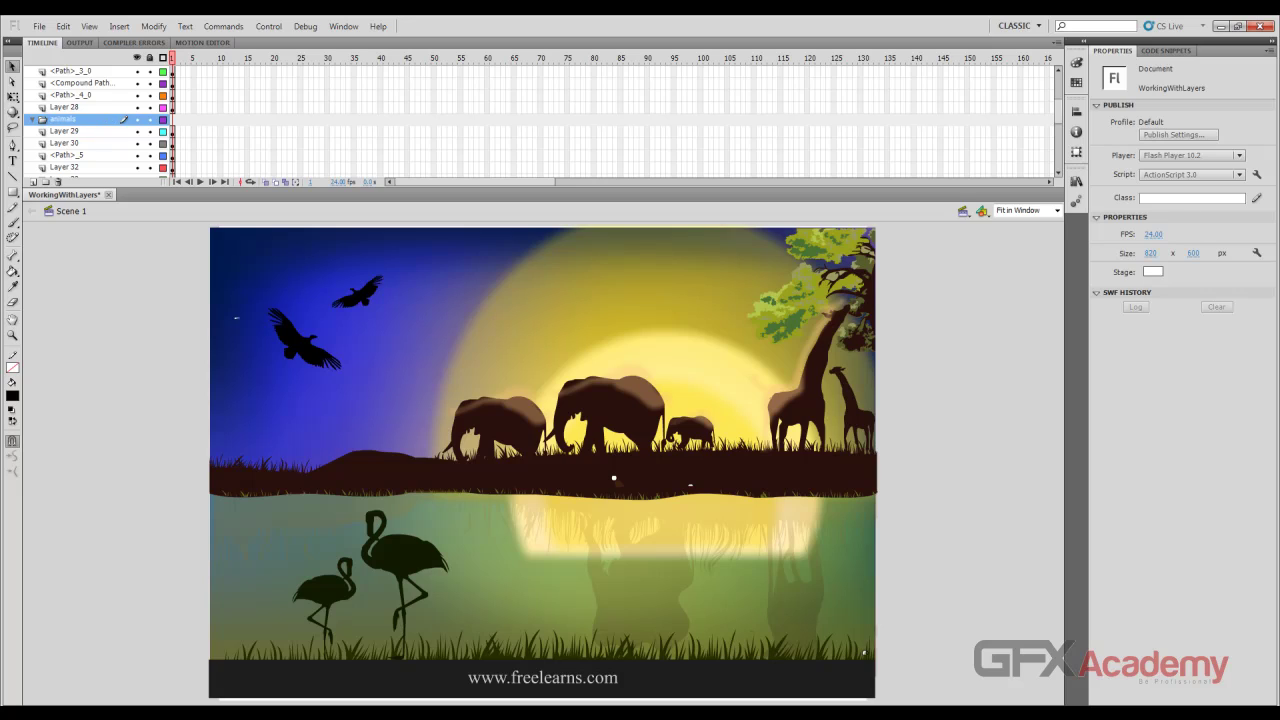
Move Layer 29, the leftmost elephant, into the animals folder
{"action": "left_click", "coordinate": [65, 131]}
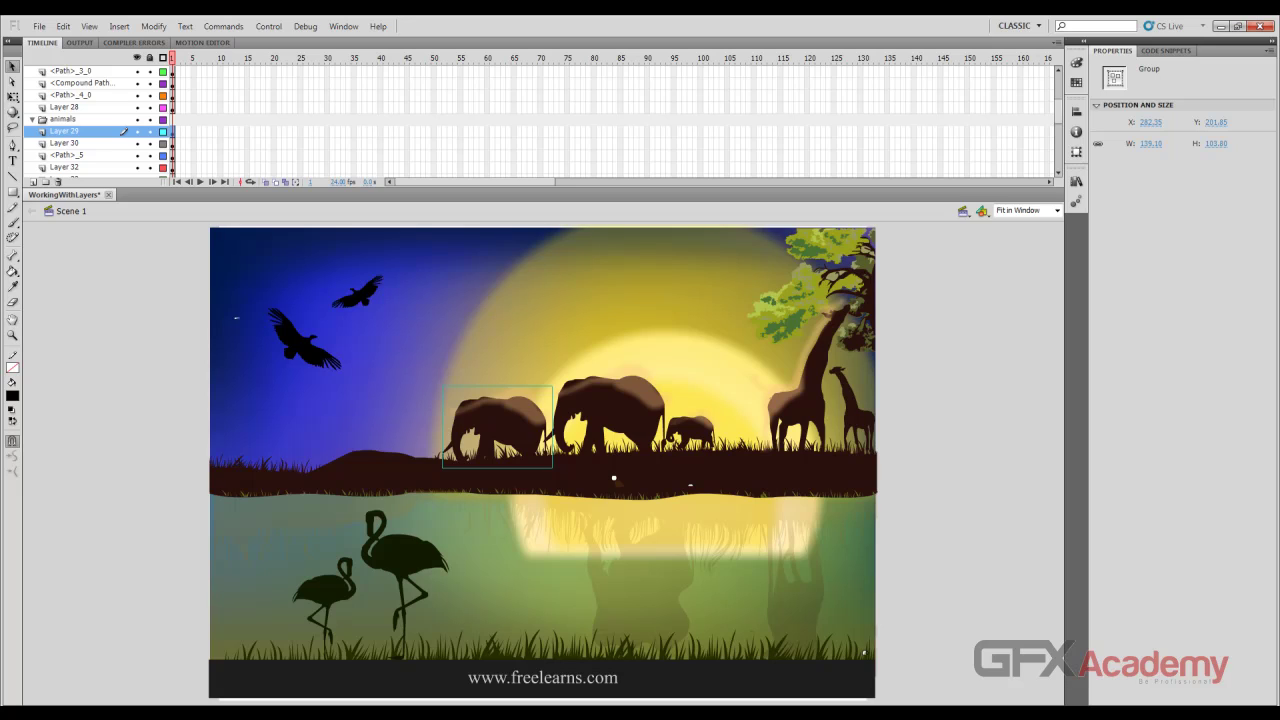
{"action": "left_click_drag", "start_coordinate": [65, 131], "coordinate": [65, 126]}
{"action": "left_click_drag", "start_coordinate": [45, 124], "coordinate": [37, 125]}
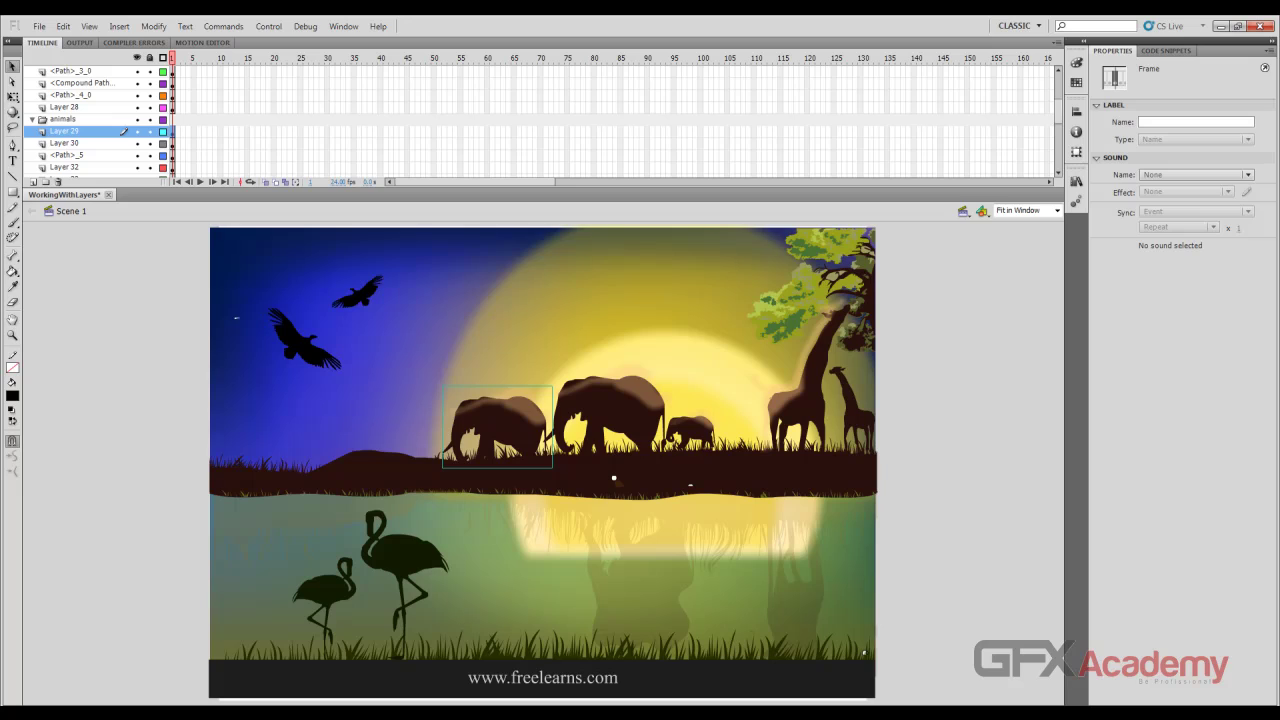
{"action": "mouse_move", "coordinate": [64, 131]}
{"action": "left_mouse_down"}
{"action": "mouse_move", "coordinate": [42, 127]}
{"action": "mouse_move", "coordinate": [62, 127]}
{"action": "left_mouse_up"}
{"action": "left_click_drag", "start_coordinate": [44, 122], "coordinate": [44, 122]}
Move Layer 30 and Layer 28, the largest and the smallest elephant, into the animals folder
{"action": "left_click", "coordinate": [66, 143]}
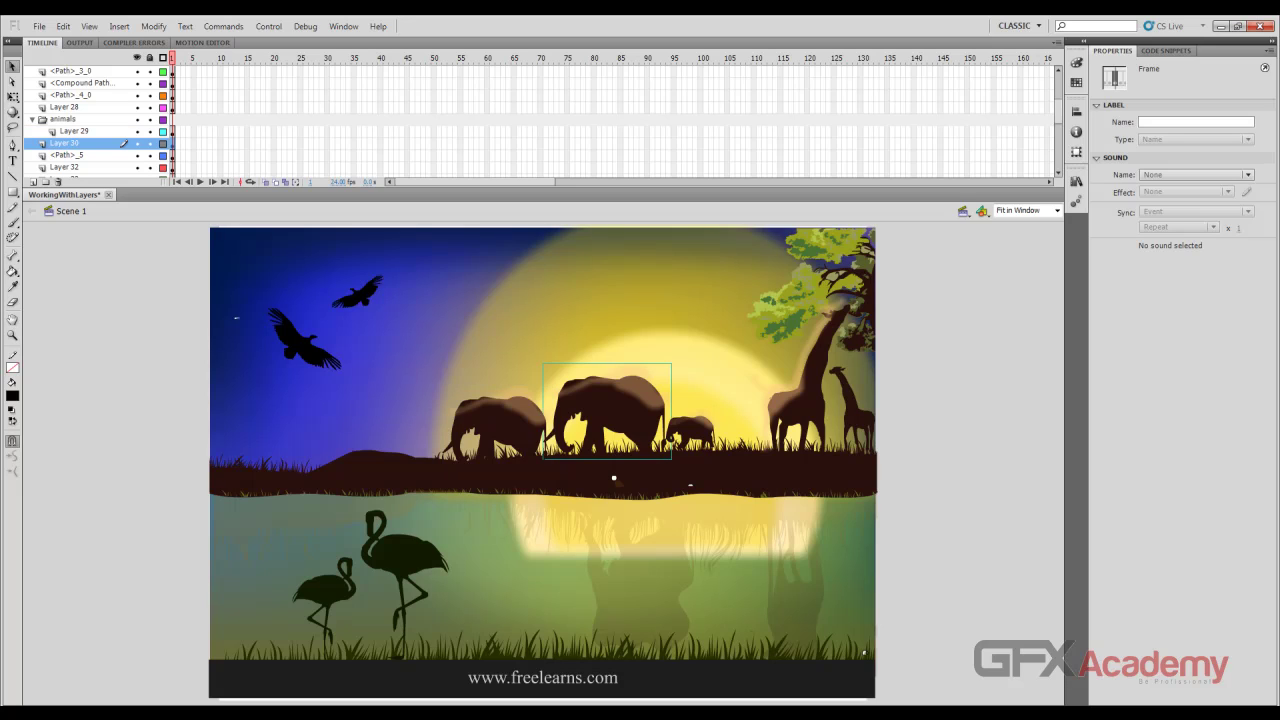
{"action": "left_click", "coordinate": [74, 131]}
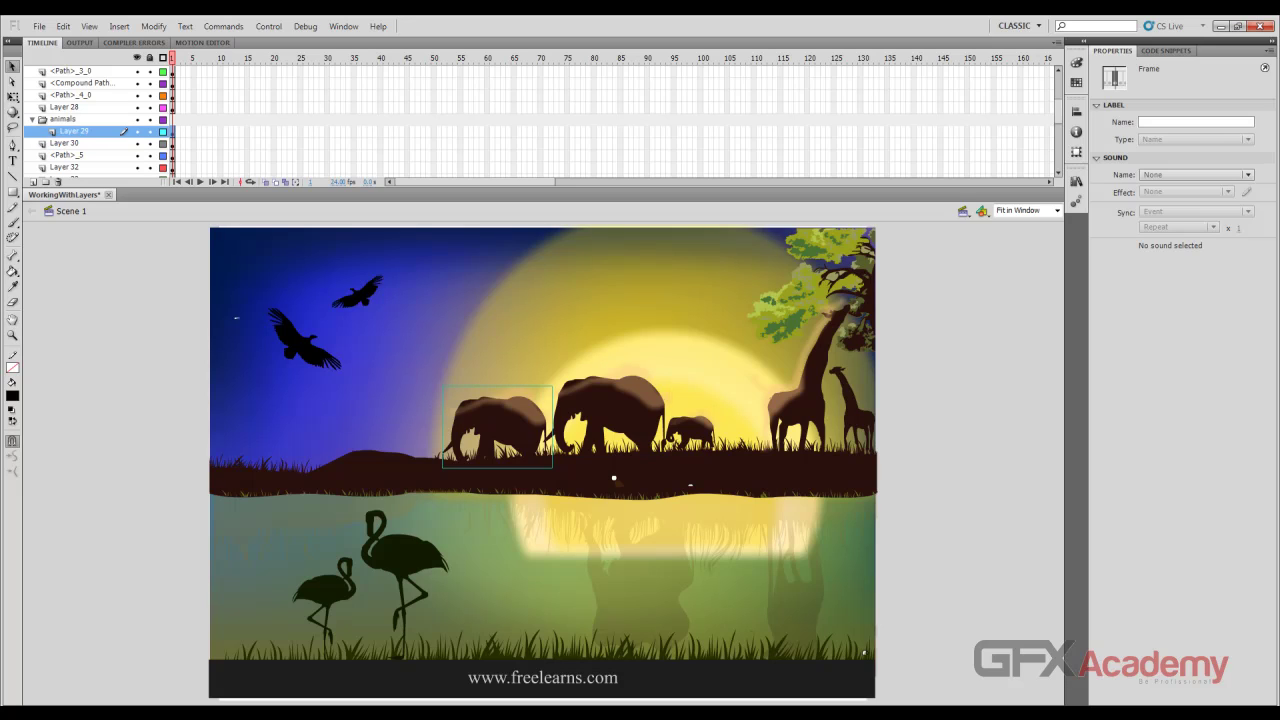
{"action": "left_click", "coordinate": [66, 143]}
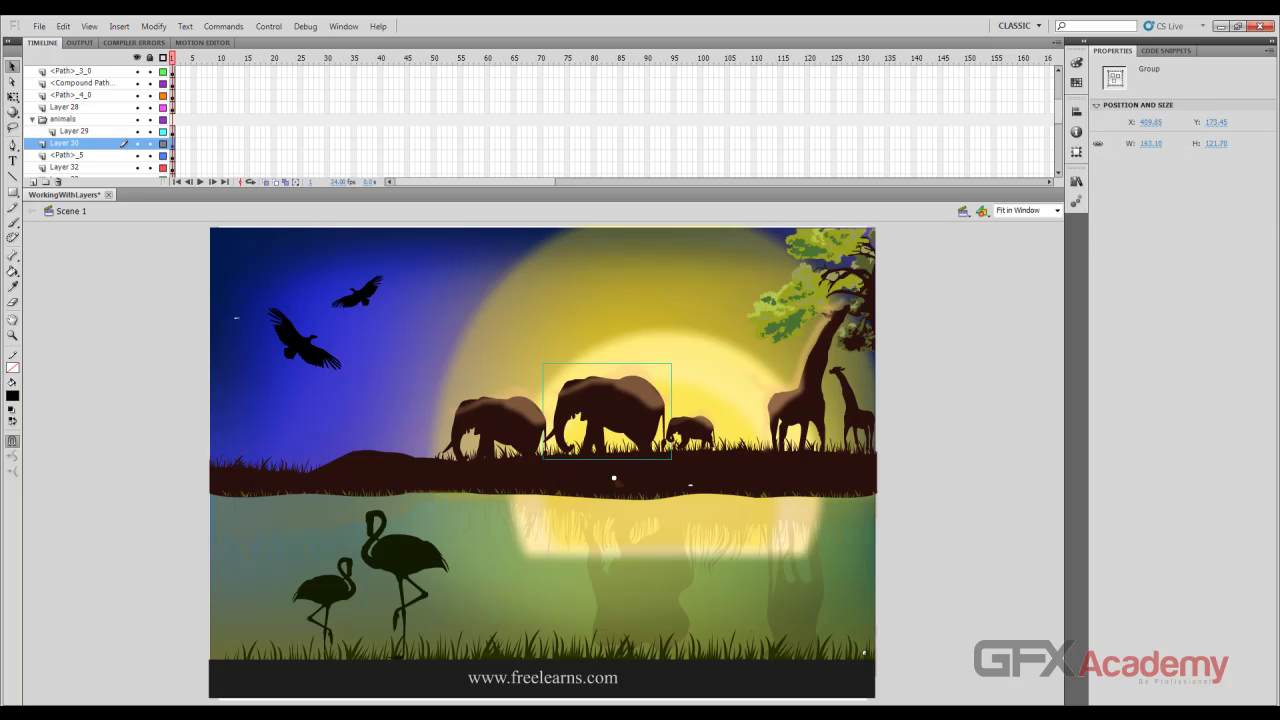
{"action": "left_click_drag", "start_coordinate": [66, 143], "coordinate": [64, 138]}
{"action": "left_click", "coordinate": [65, 107]}
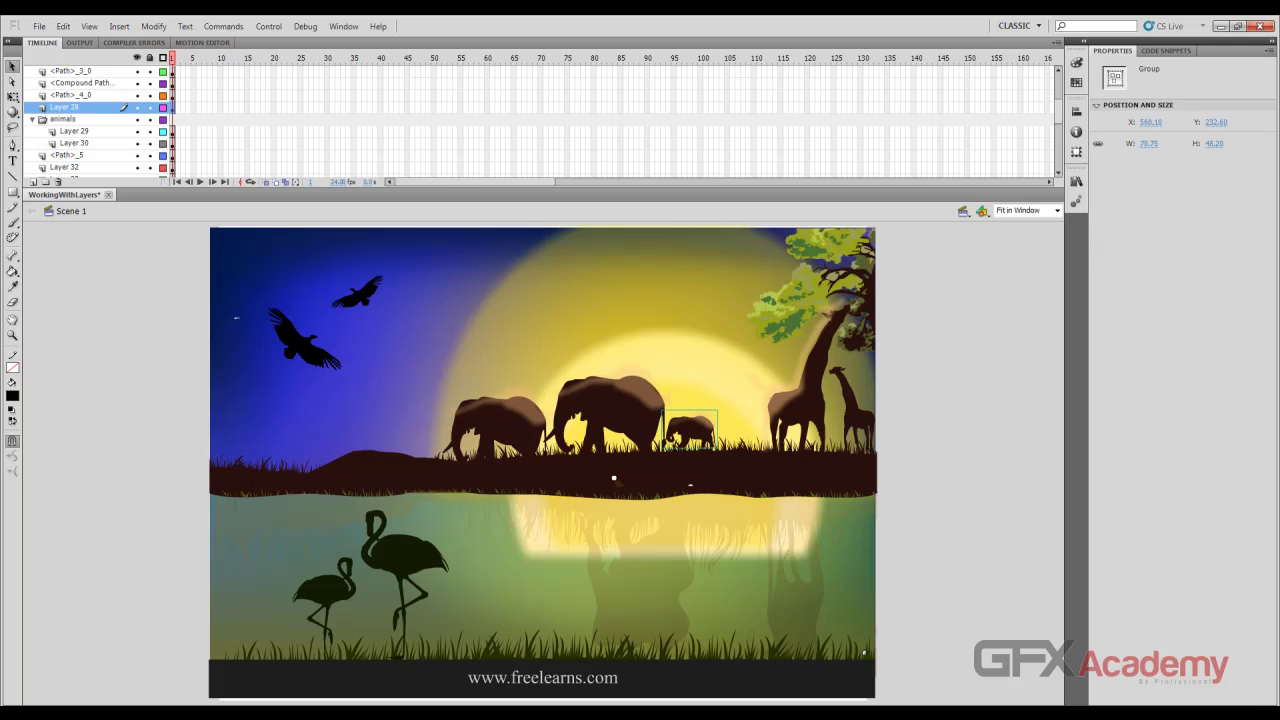
{"action": "left_click_drag", "start_coordinate": [64, 107], "coordinate": [64, 123]}
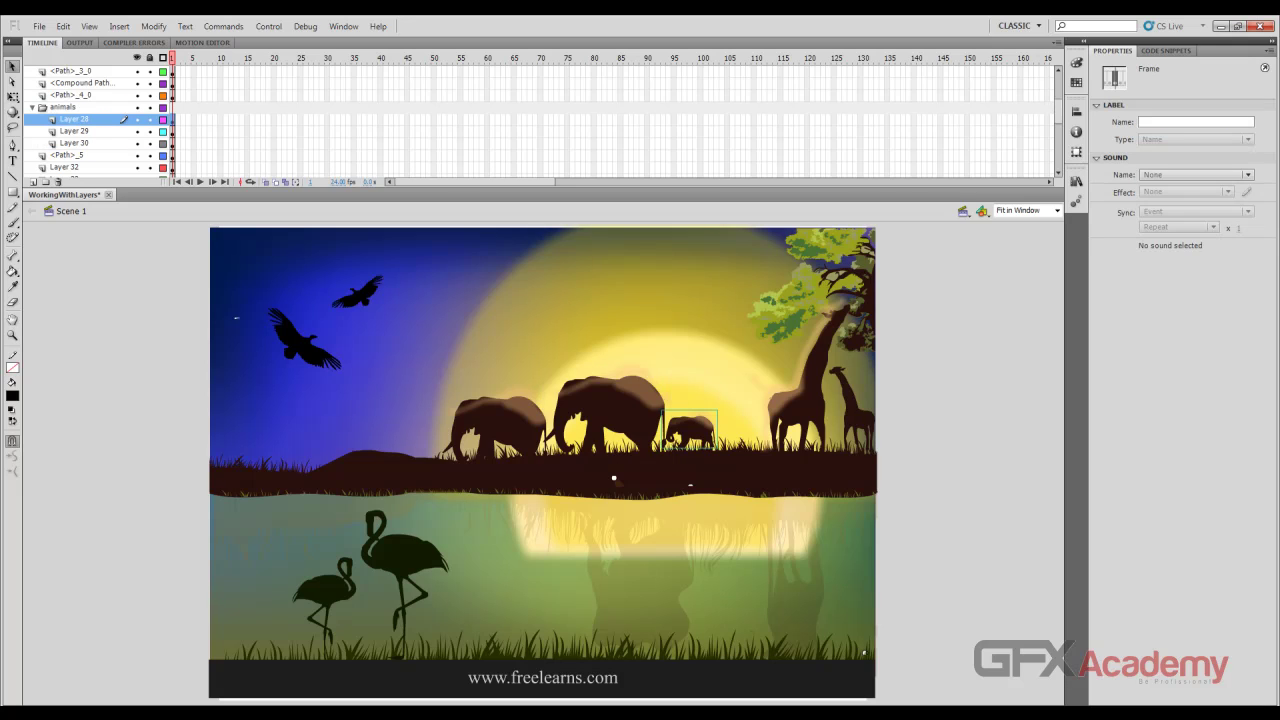
Move the giraffe layers, Layer 33 and Layer 32, into the animals folder beneath Layer 30
{"action": "left_click", "coordinate": [801, 404]}
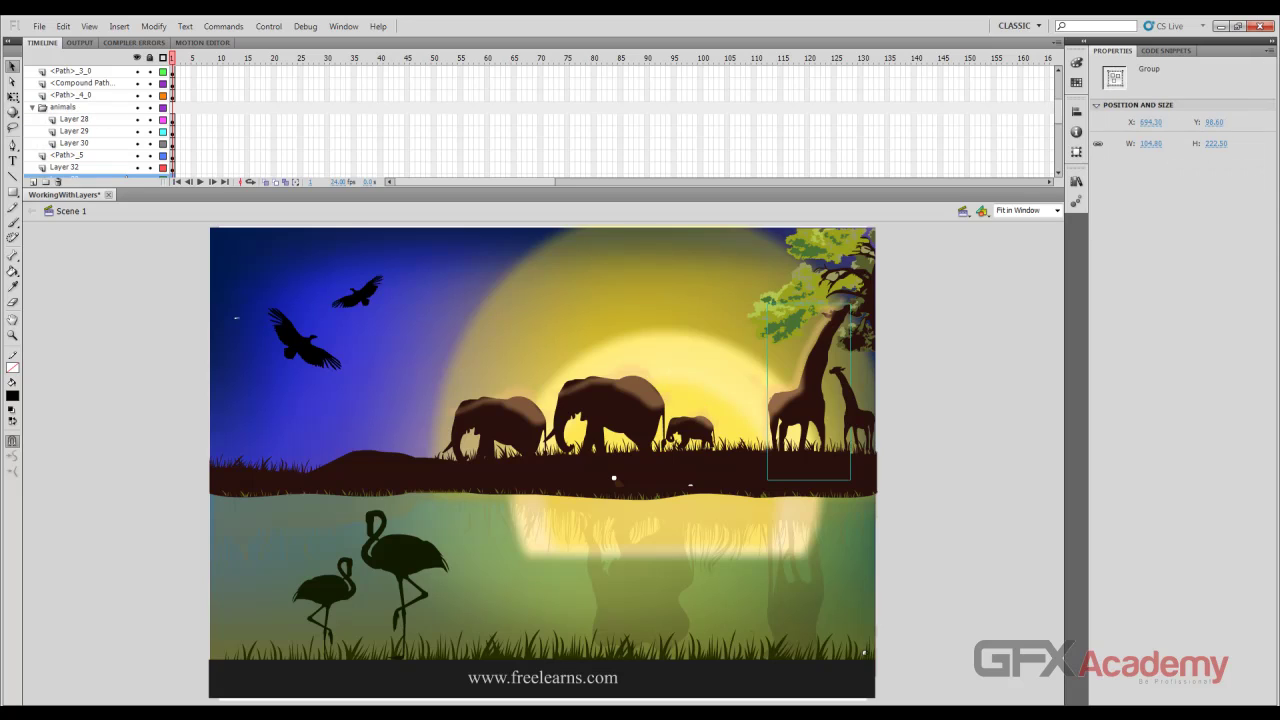
{"action": "scroll", "coordinate": [96, 130], "scroll_direction": "down", "scroll_amount": 2}
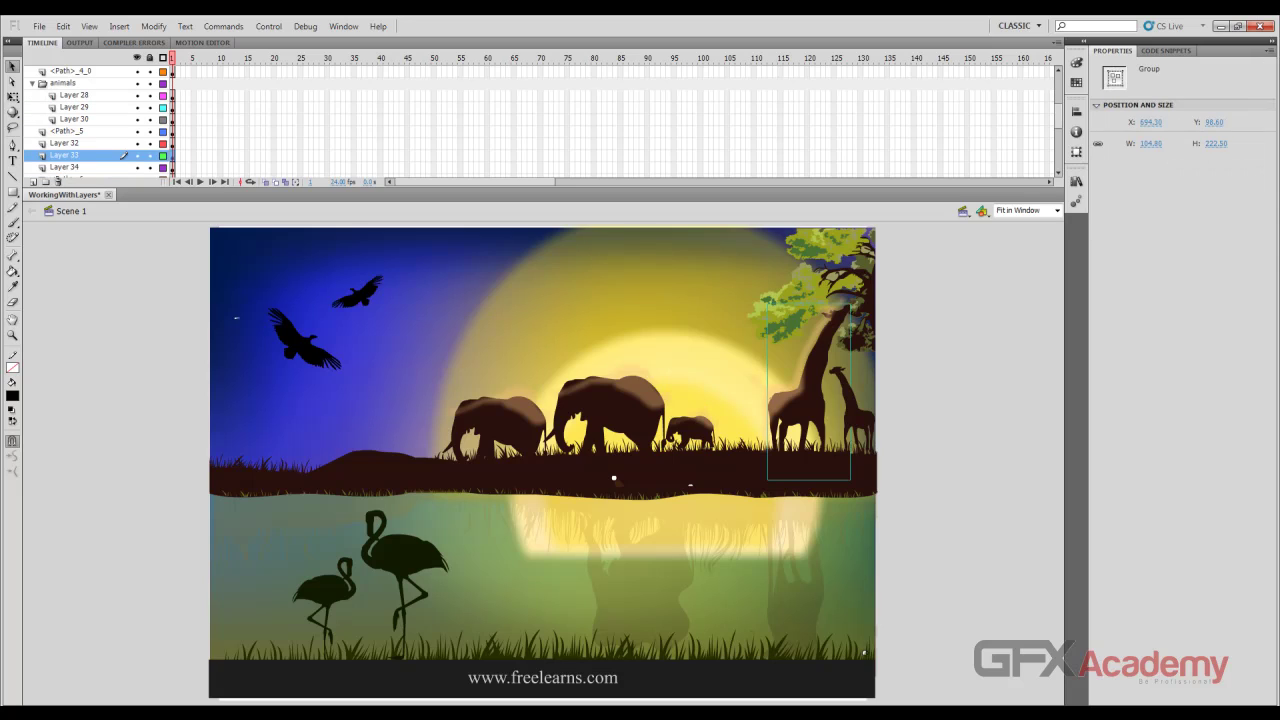
{"action": "left_click_drag", "start_coordinate": [64, 155], "coordinate": [64, 126]}
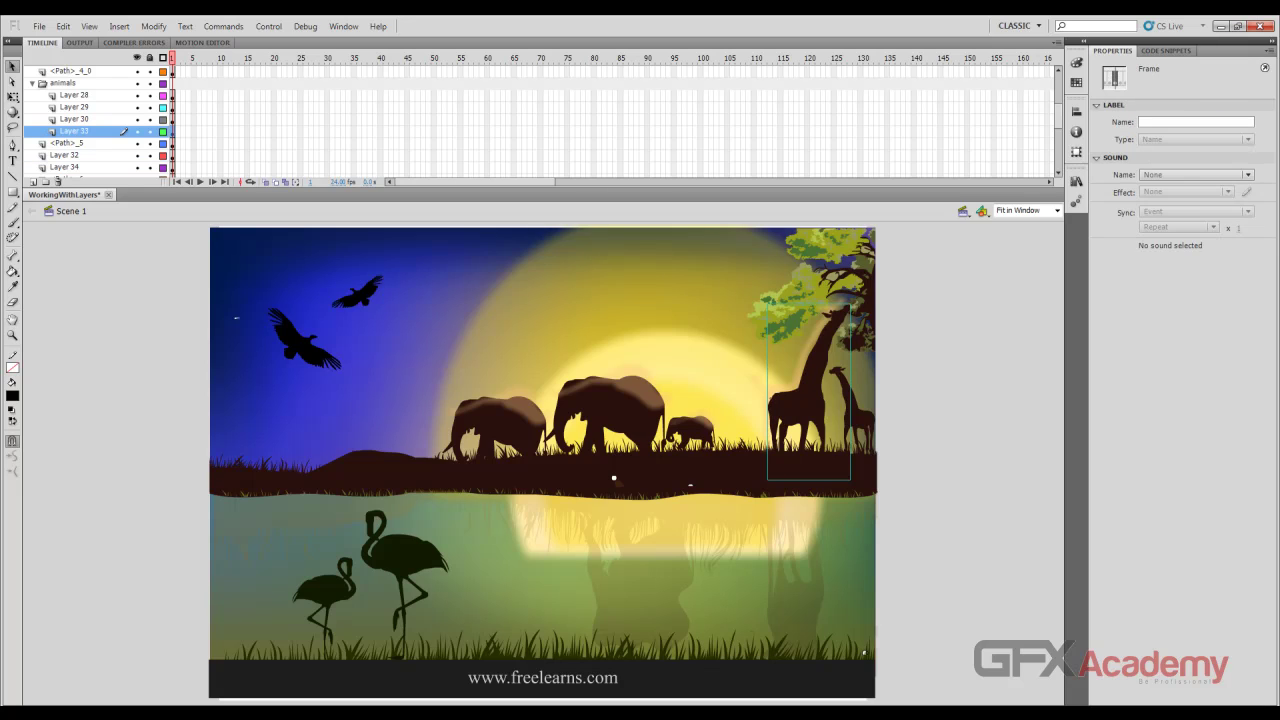
{"action": "left_click", "coordinate": [854, 415]}
{"action": "left_click_drag", "start_coordinate": [64, 155], "coordinate": [64, 138]}
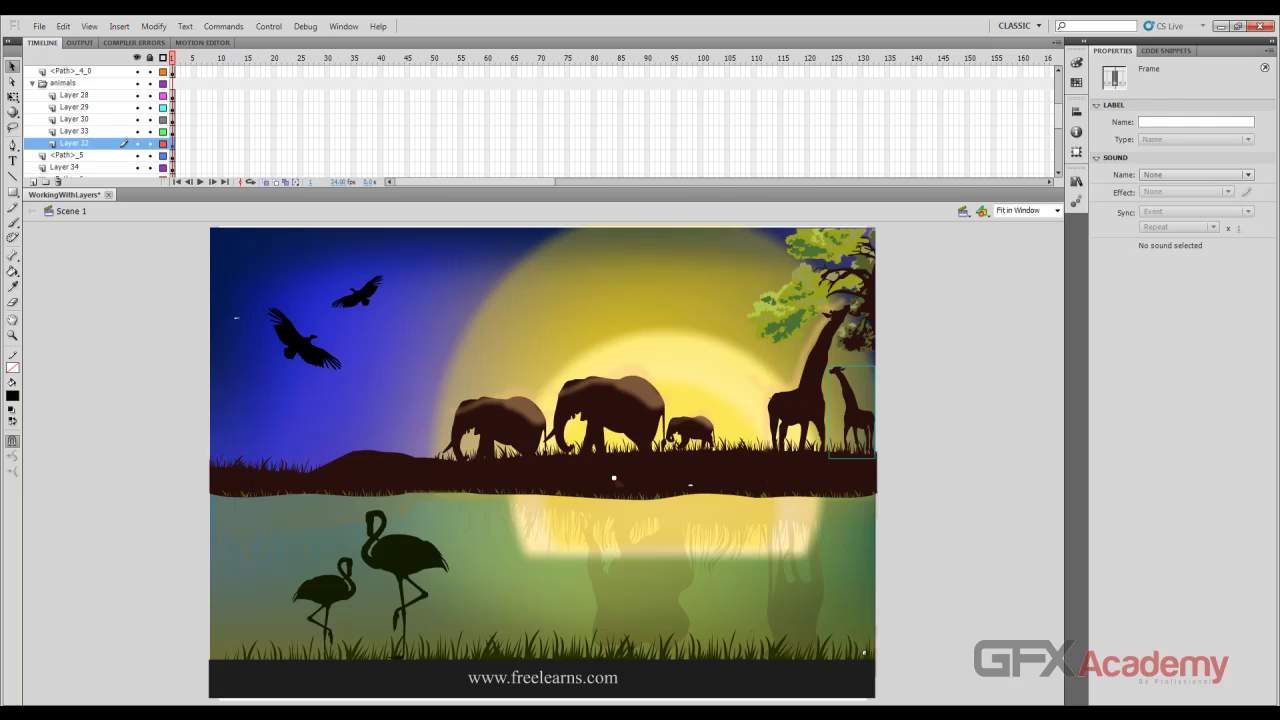
Examine the animals folder collapsed and expanded, checking which artwork each elephant and giraffe layer holds, and leave it collapsed
{"action": "left_click", "coordinate": [32, 83]}
{"action": "scroll", "coordinate": [32, 83], "scroll_direction": "up", "scroll_amount": 1}
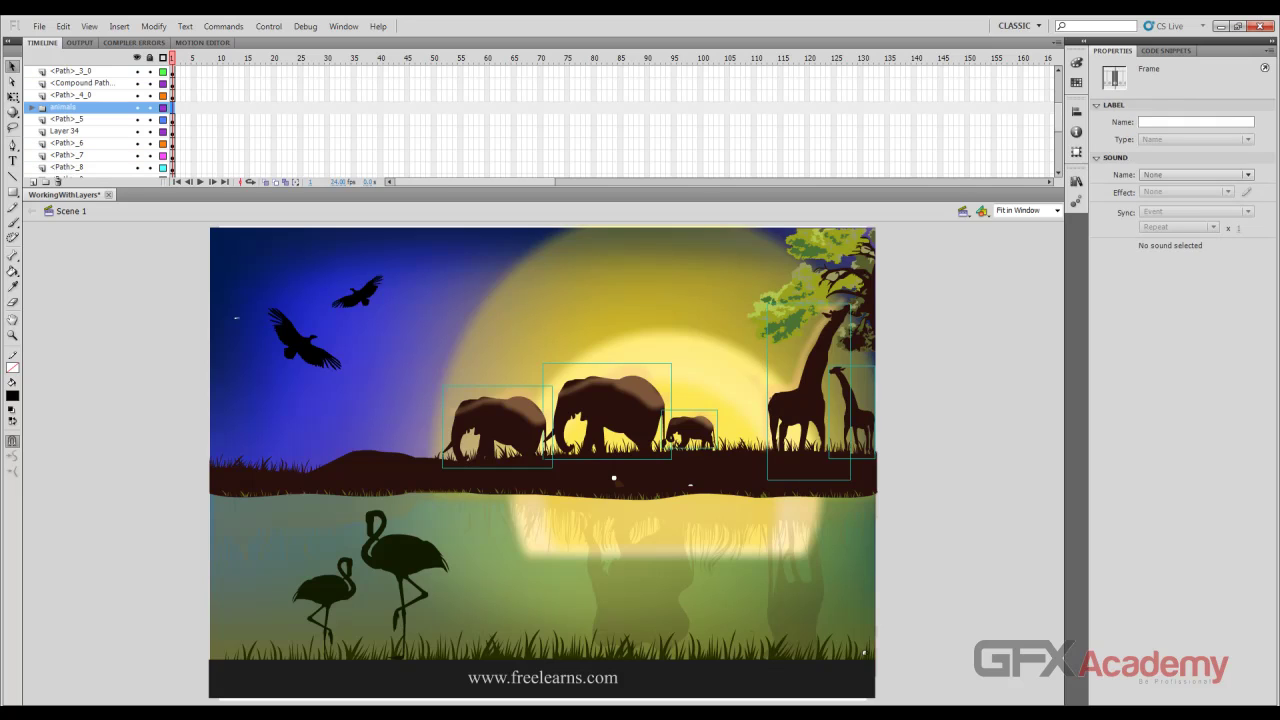
{"action": "left_click", "coordinate": [68, 119]}
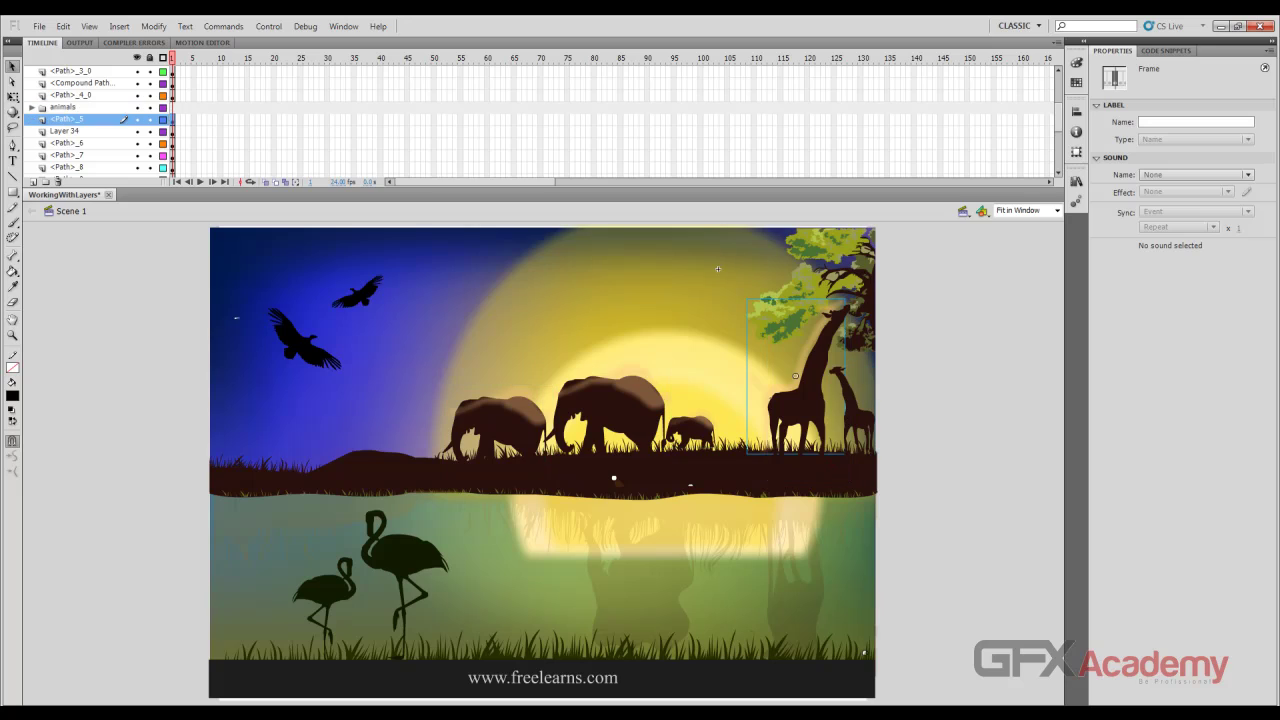
{"action": "left_click", "coordinate": [62, 107]}
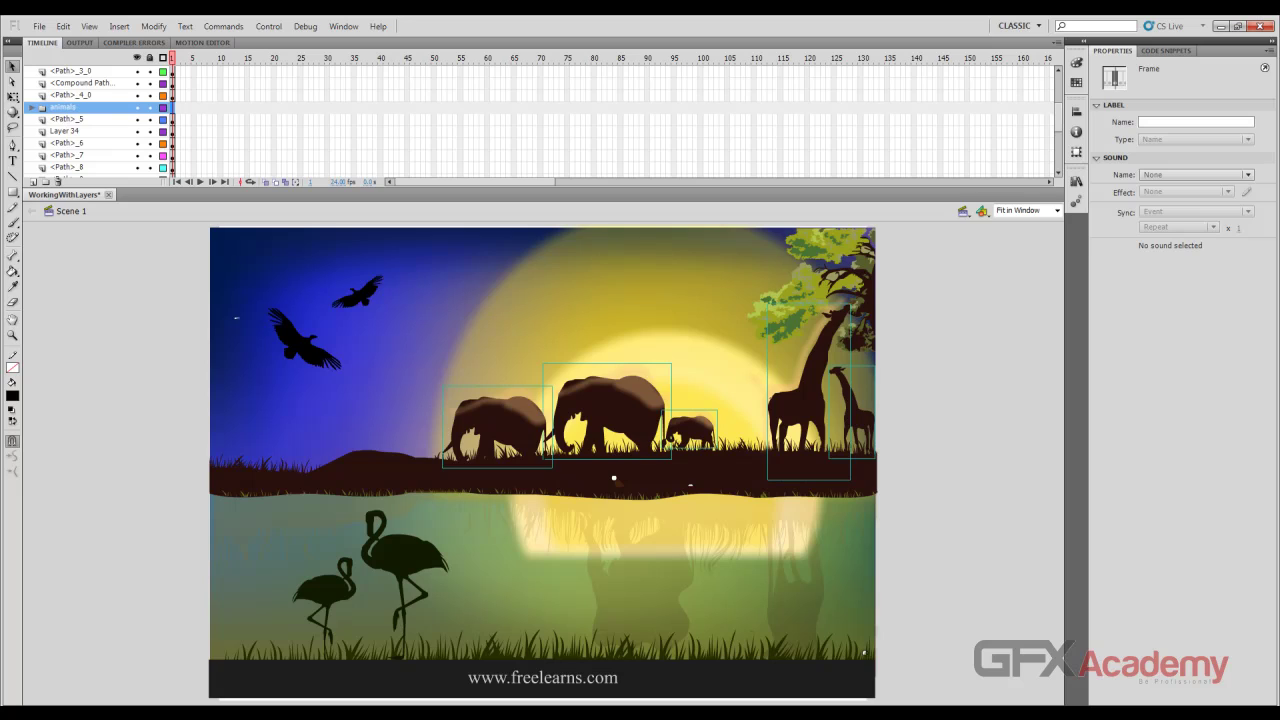
{"action": "left_click", "coordinate": [32, 107]}
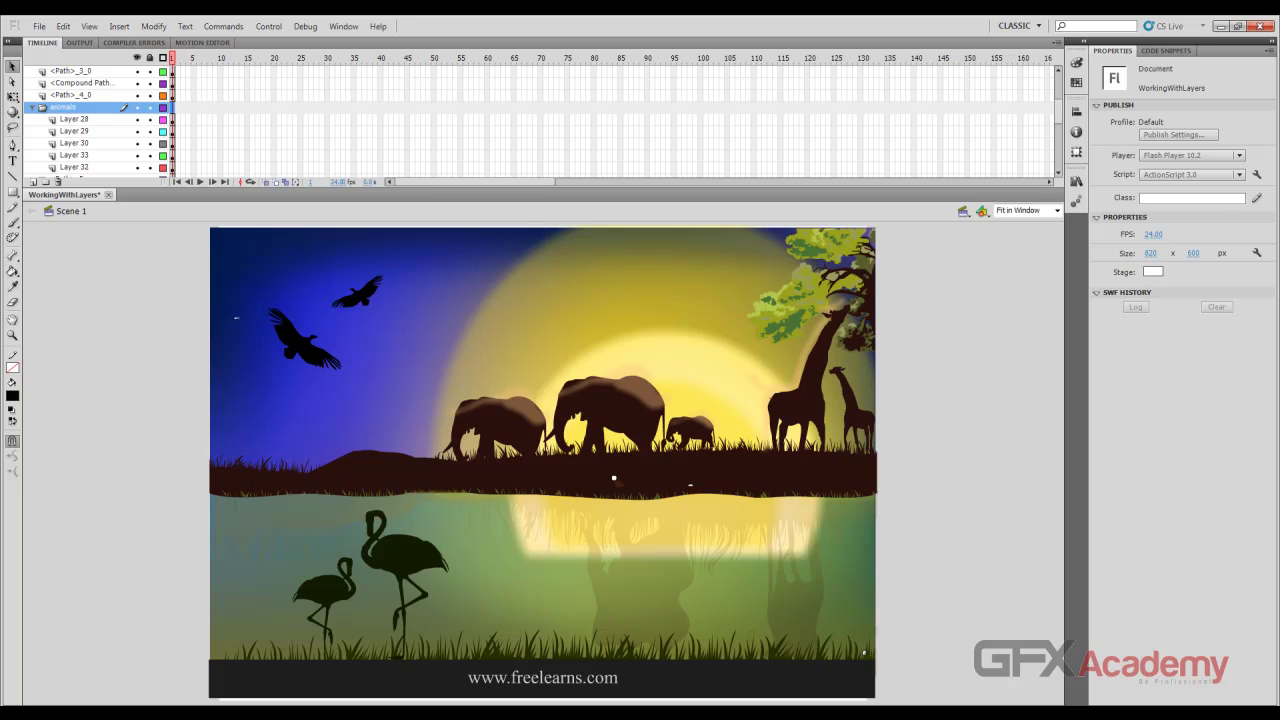
{"action": "scroll", "coordinate": [90, 120], "scroll_direction": "down", "scroll_amount": 1}
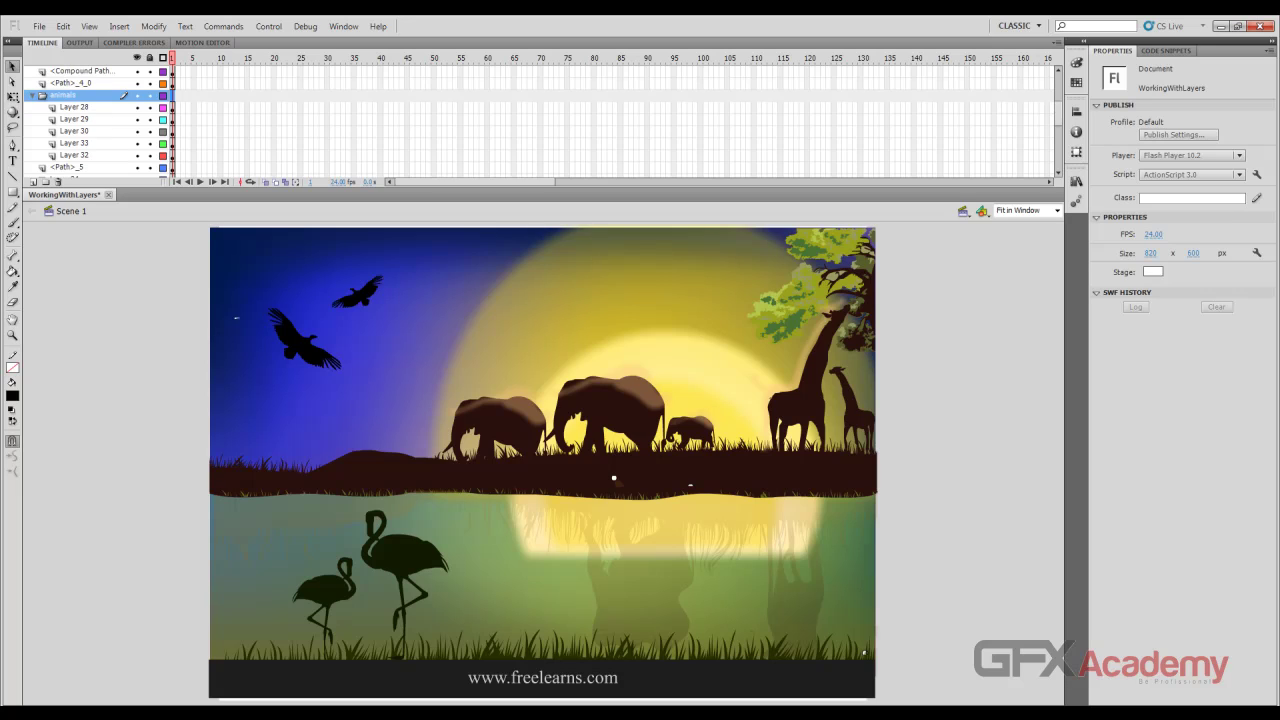
{"action": "left_click", "coordinate": [75, 155]}
{"action": "left_click", "coordinate": [75, 143]}
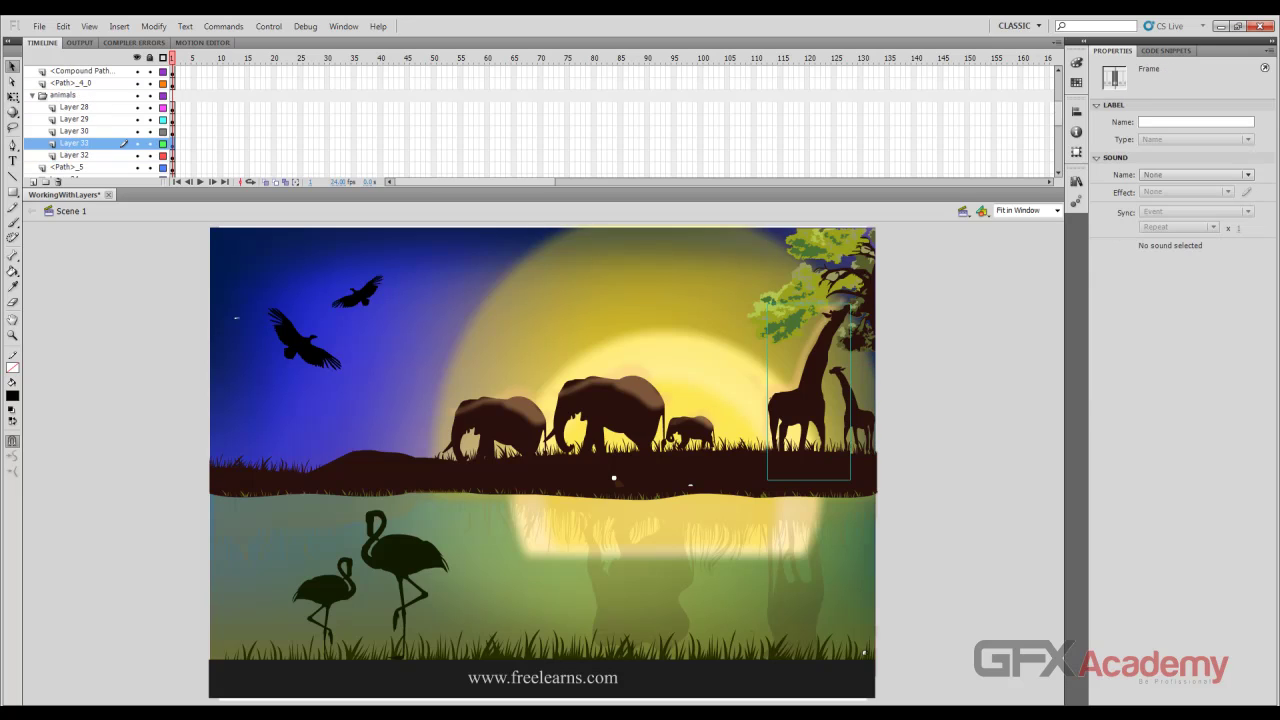
{"action": "left_click", "coordinate": [75, 131]}
{"action": "left_click", "coordinate": [75, 119]}
{"action": "left_click", "coordinate": [75, 107]}
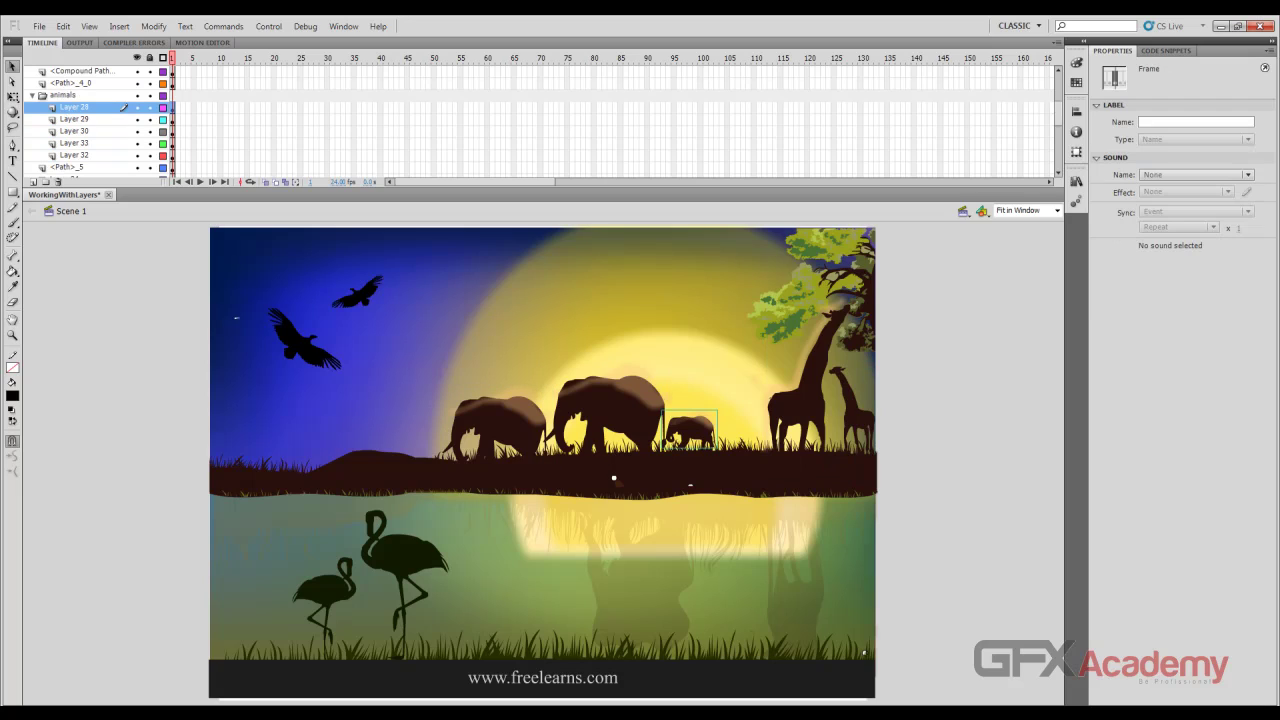
{"action": "left_click", "coordinate": [32, 95]}
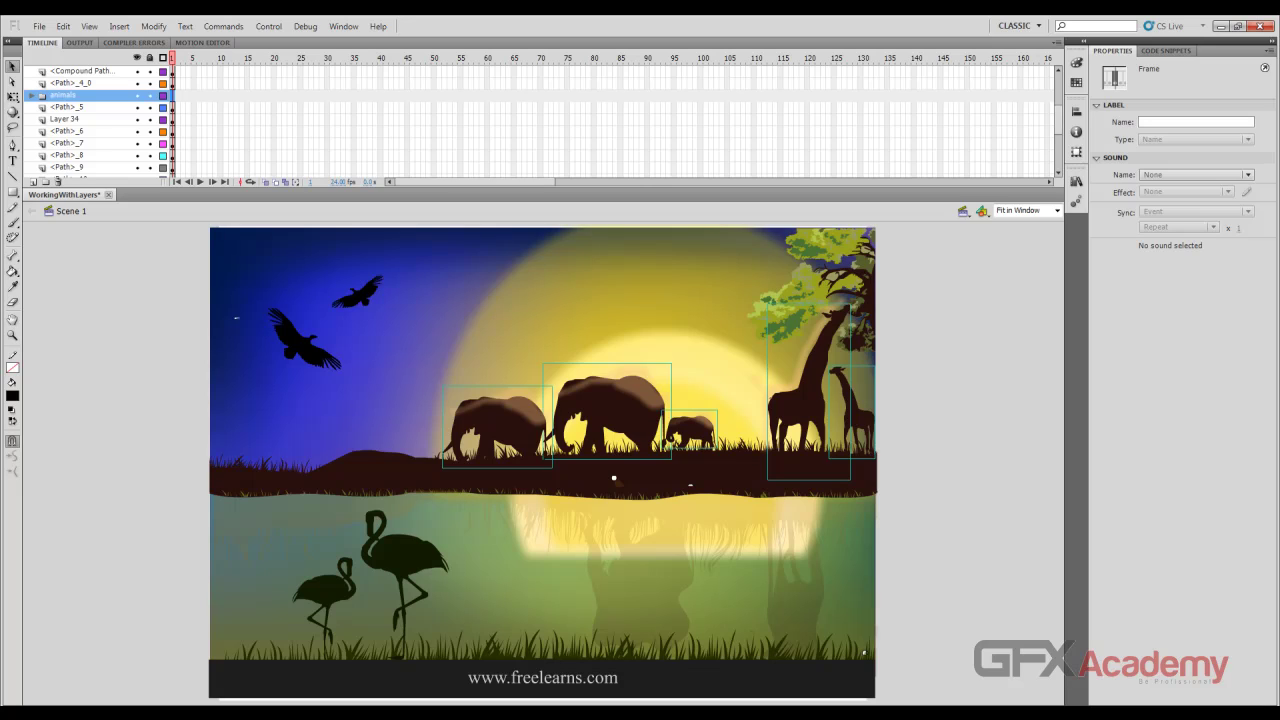
Add a layer folder above Layer 44, the larger flying bird's layer, and name it Birds
{"action": "left_click", "coordinate": [301, 345]}
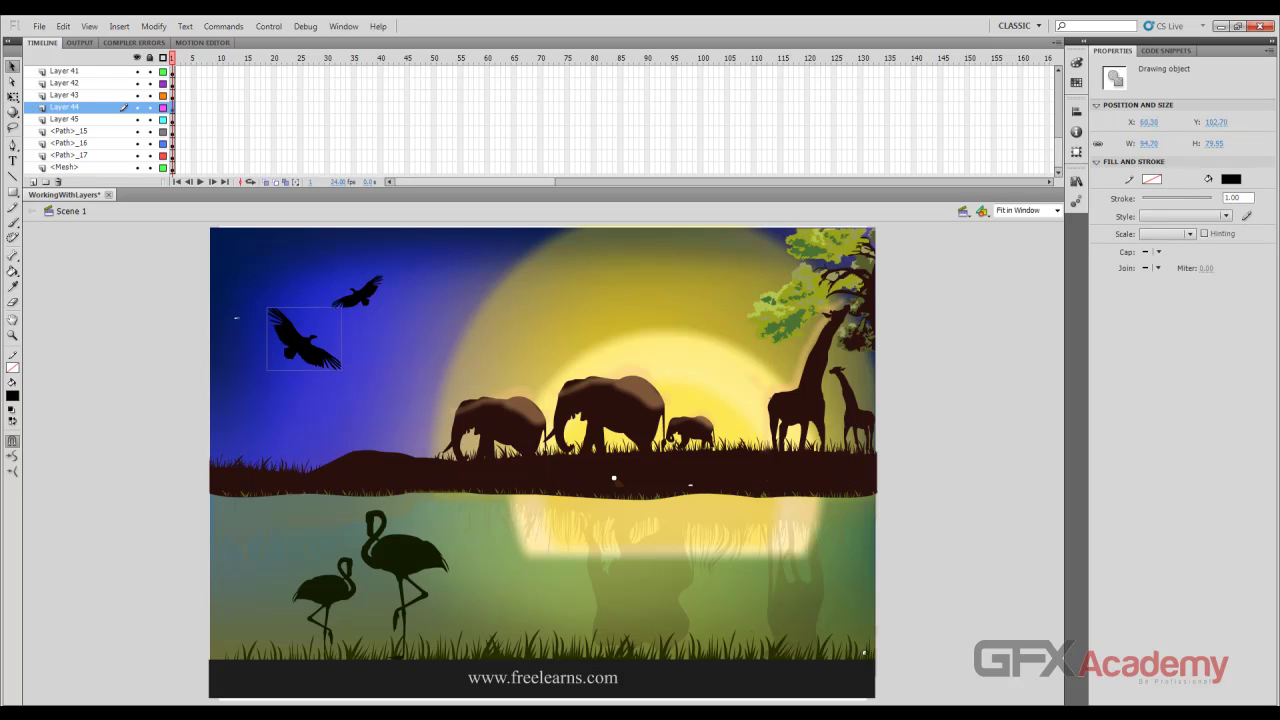
{"action": "left_click", "coordinate": [46, 182]}
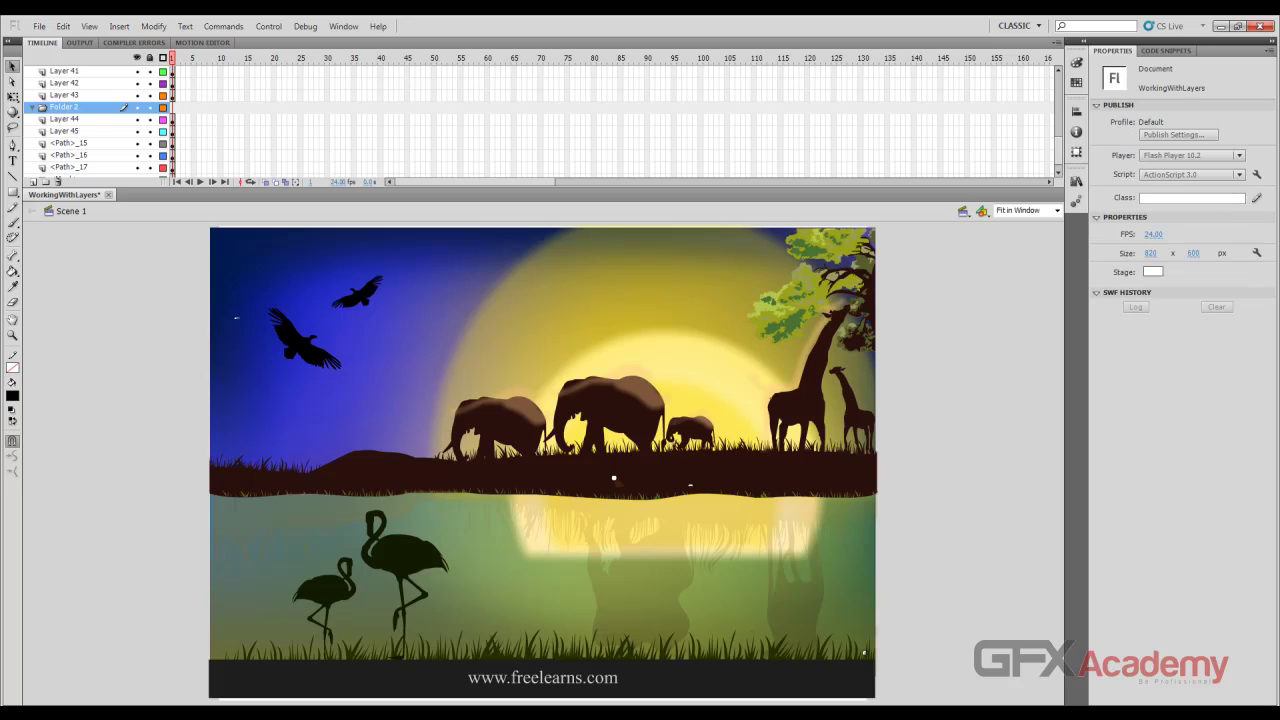
{"action": "double_click", "coordinate": [64, 107]}
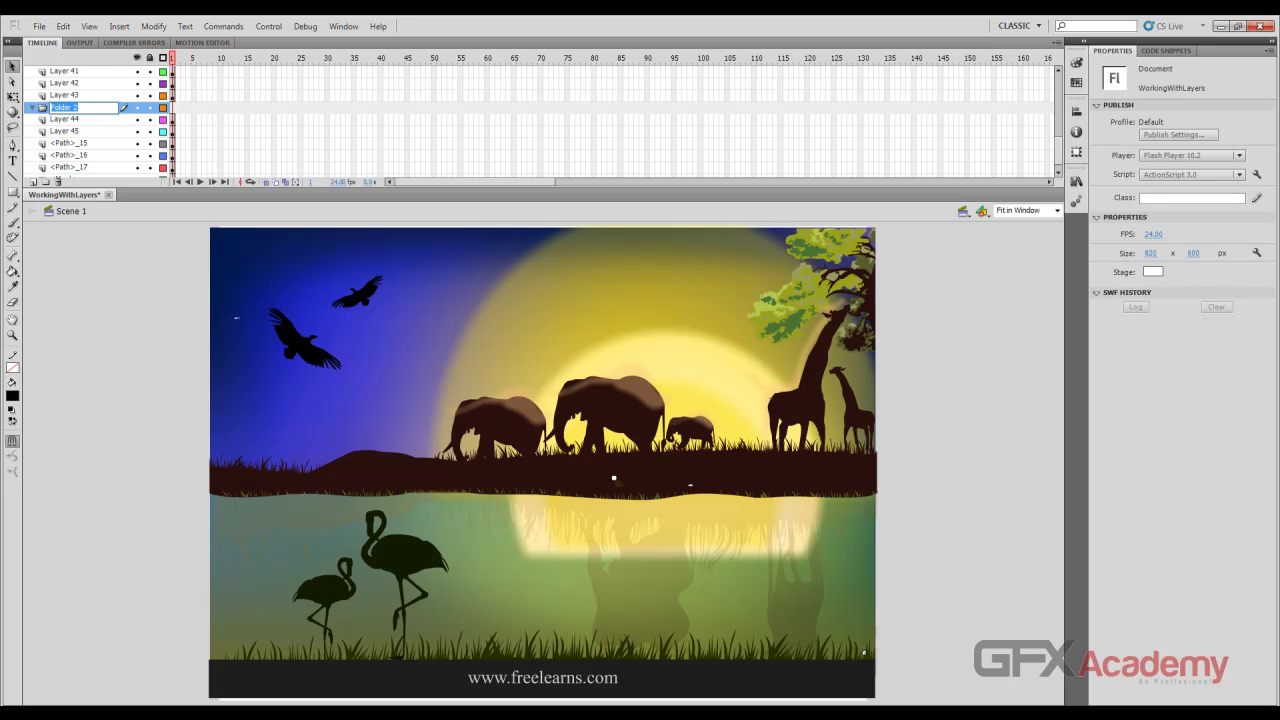
{"action": "type", "text": "Birds"}
{"action": "key", "text": "Return"}
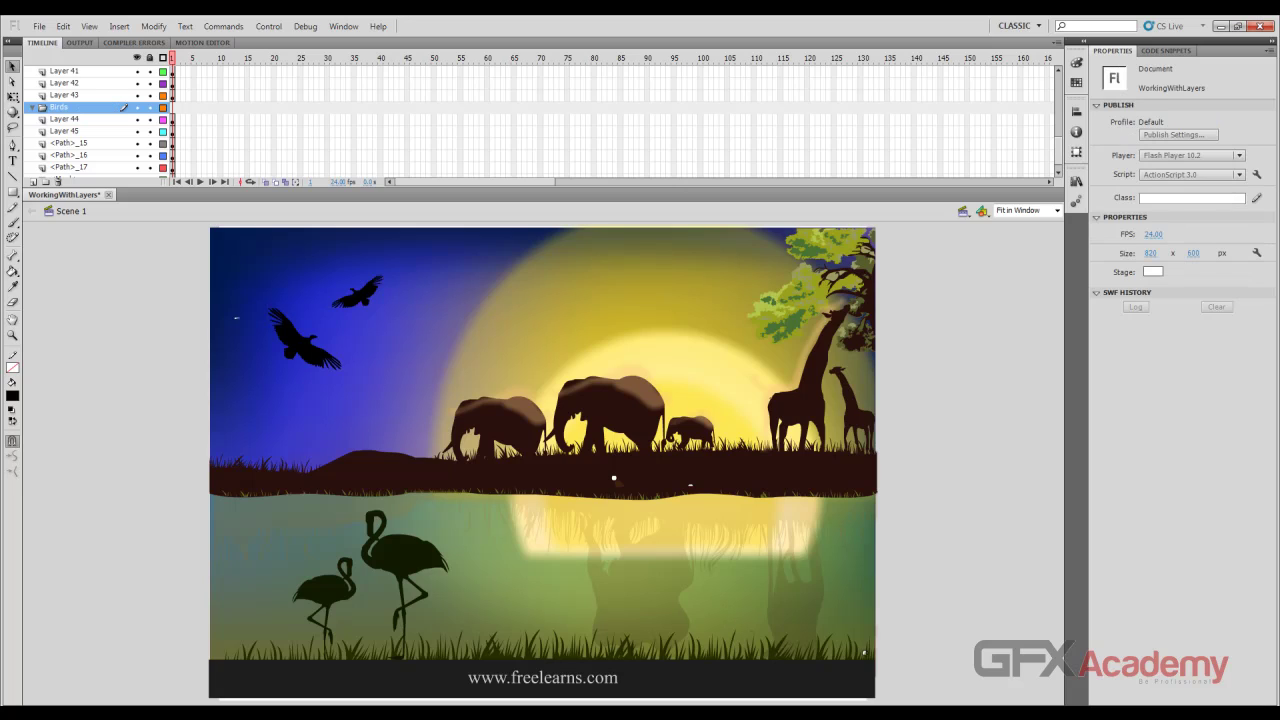
Move the flying bird layers, Layer 44 and Layer 43, into the Birds folder
{"action": "left_click", "coordinate": [65, 119]}
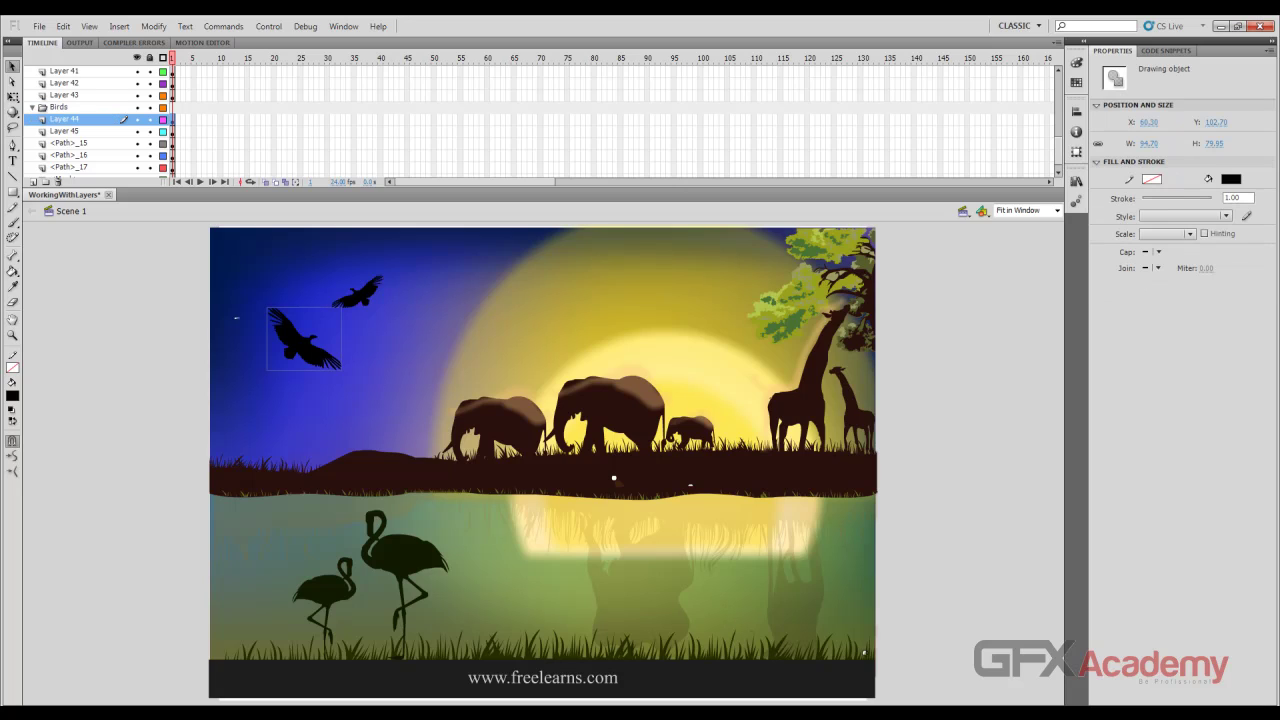
{"action": "left_click_drag", "start_coordinate": [65, 119], "coordinate": [70, 108]}
{"action": "left_click", "coordinate": [65, 95]}
Move LandBird2, the larger flamingo's layer, down the layer stack into the Birds folder above Layer 43
{"action": "left_click", "coordinate": [403, 557]}
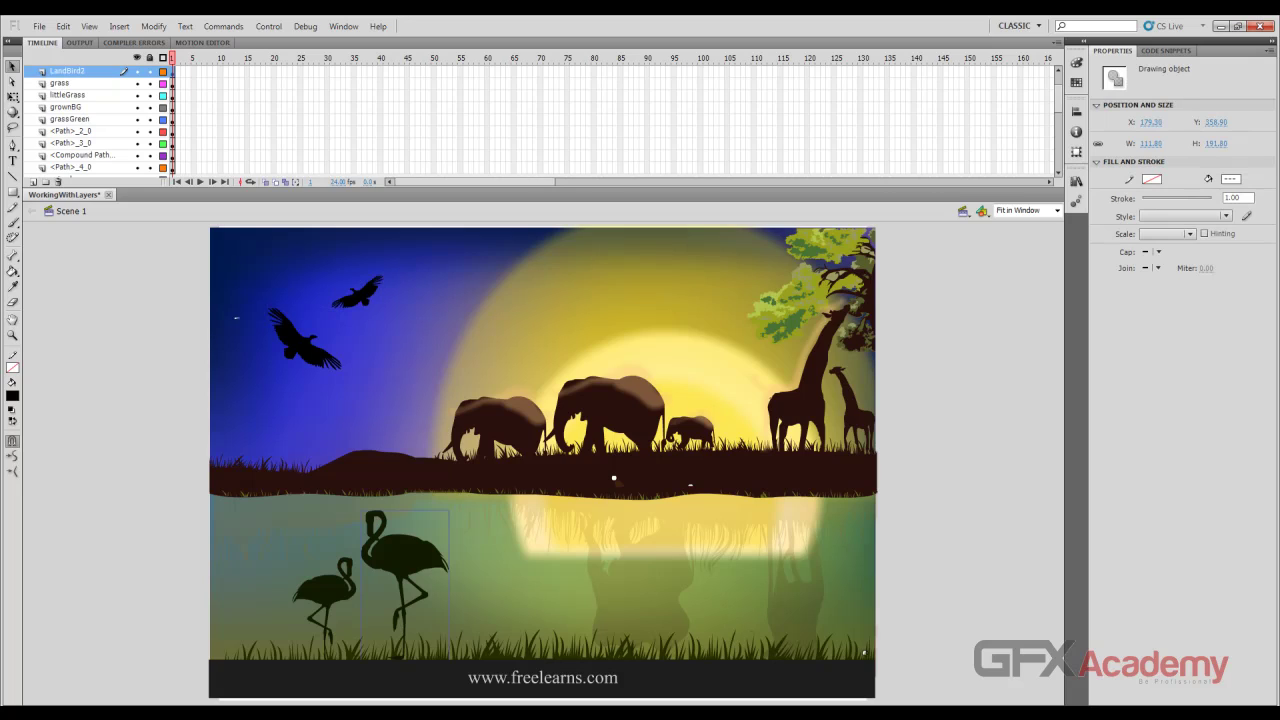
{"action": "scroll", "coordinate": [90, 119], "scroll_direction": "up", "scroll_amount": 3}
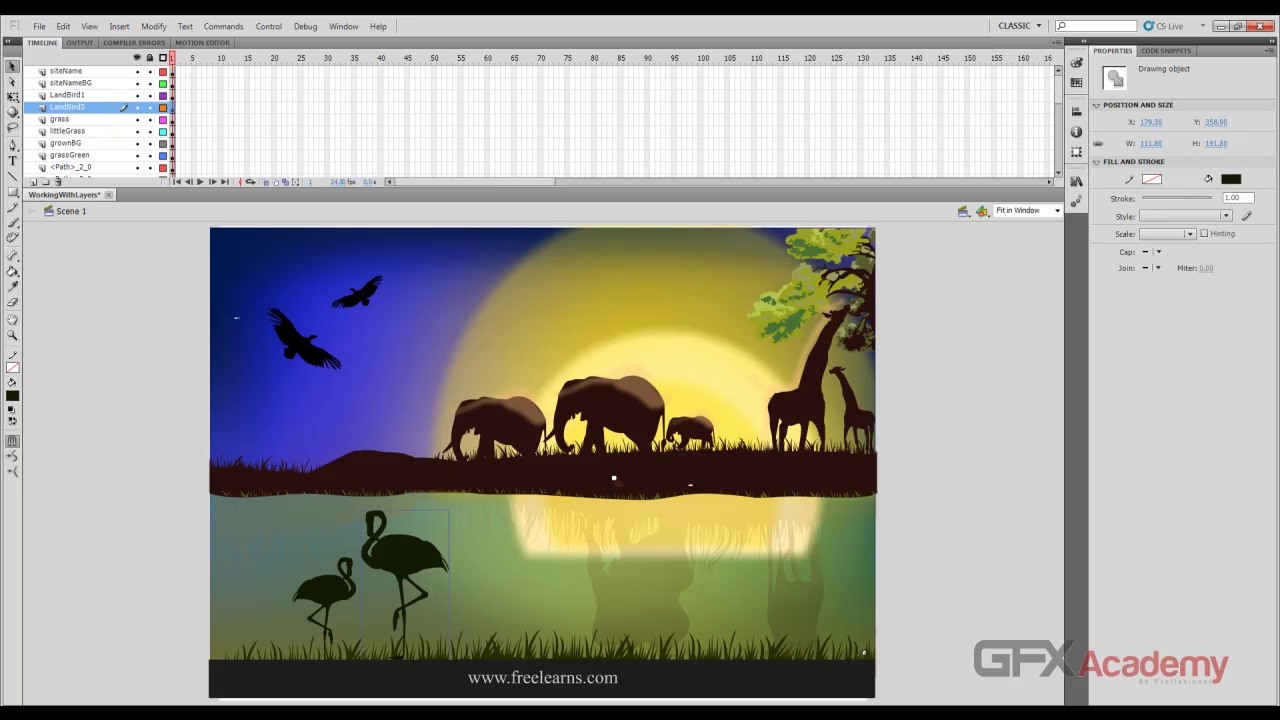
{"action": "scroll", "coordinate": [90, 119], "scroll_direction": "down", "scroll_amount": 2}
{"action": "left_click_drag", "start_coordinate": [68, 83], "coordinate": [68, 149]}
{"action": "scroll", "coordinate": [68, 143], "scroll_direction": "down", "scroll_amount": 5}
{"action": "scroll", "coordinate": [68, 131], "scroll_direction": "down", "scroll_amount": 1}
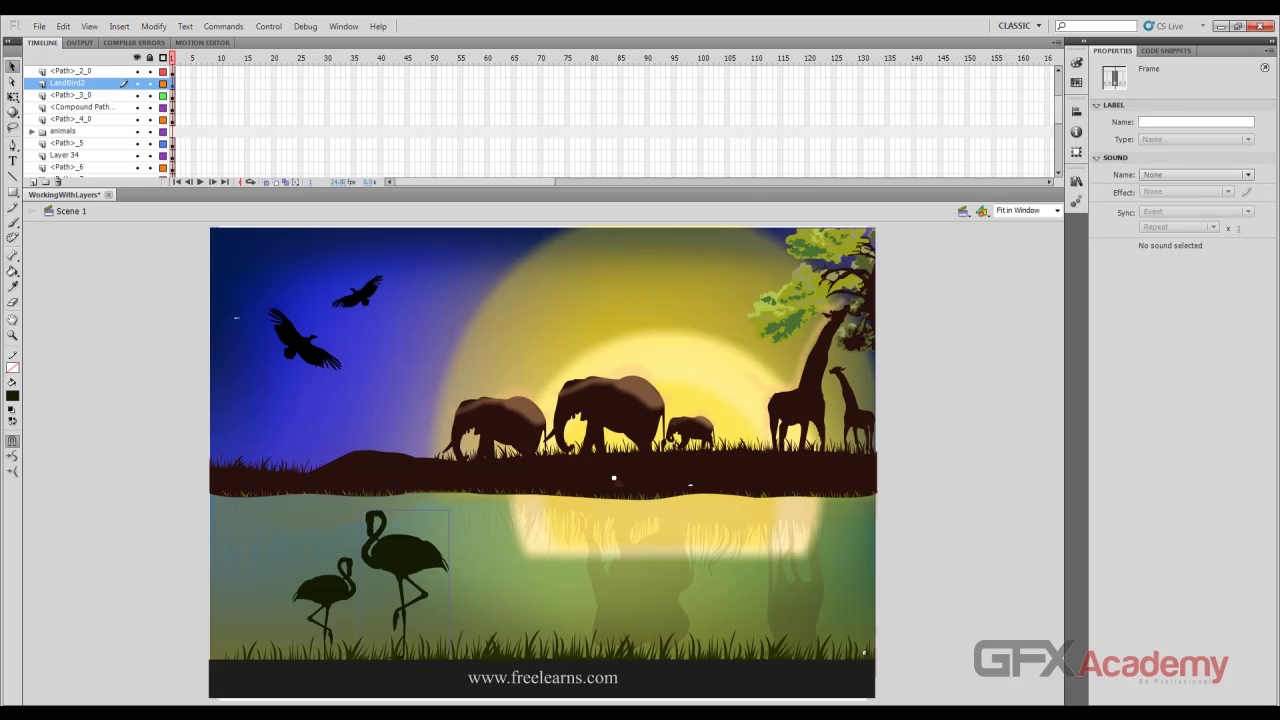
{"action": "left_click_drag", "start_coordinate": [68, 83], "coordinate": [68, 149]}
{"action": "scroll", "coordinate": [68, 143], "scroll_direction": "down", "scroll_amount": 2}
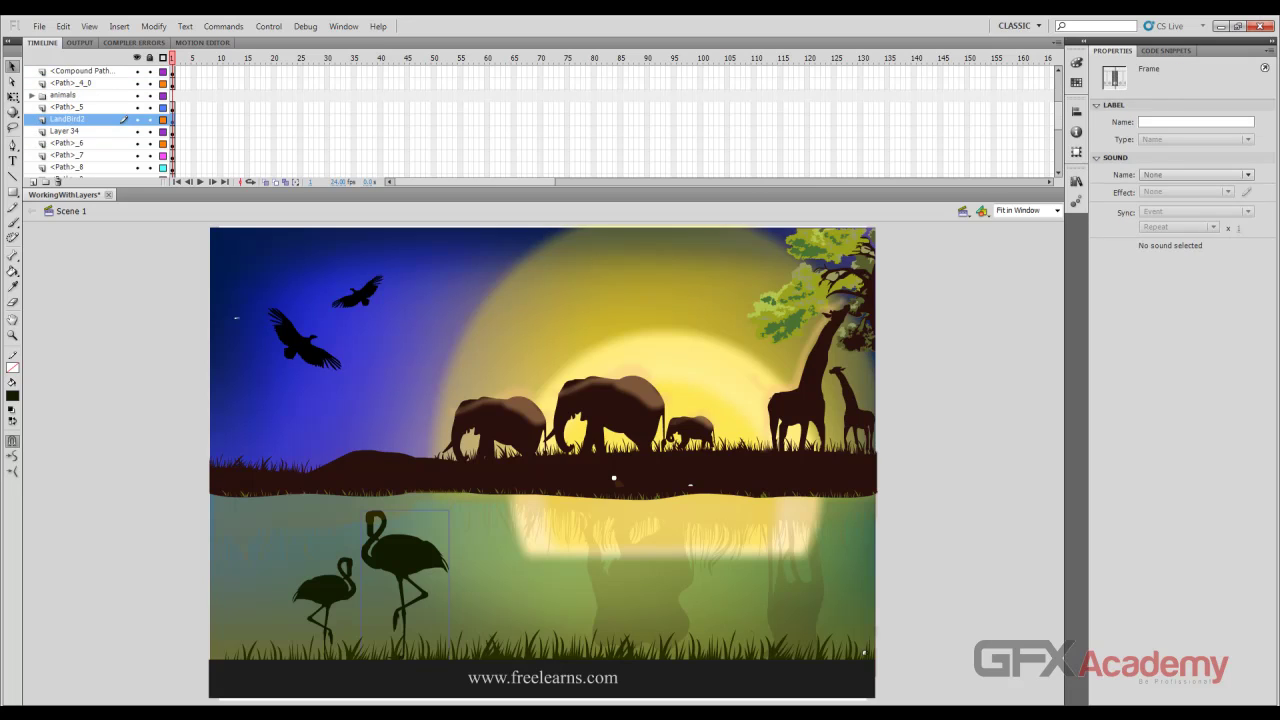
{"action": "scroll", "coordinate": [68, 131], "scroll_direction": "down", "scroll_amount": 11}
{"action": "scroll", "coordinate": [68, 131], "scroll_direction": "up", "scroll_amount": 6}
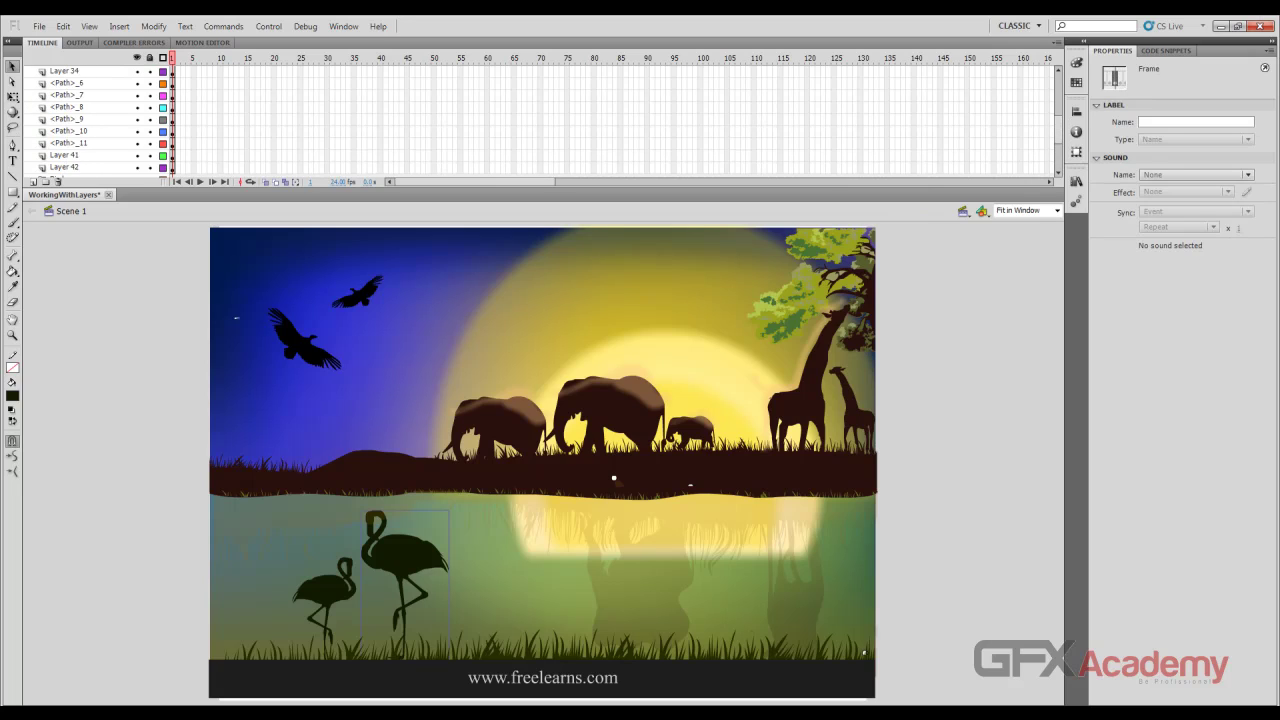
{"action": "scroll", "coordinate": [90, 120], "scroll_direction": "up", "scroll_amount": 1}
{"action": "left_click_drag", "start_coordinate": [68, 83], "coordinate": [68, 161]}
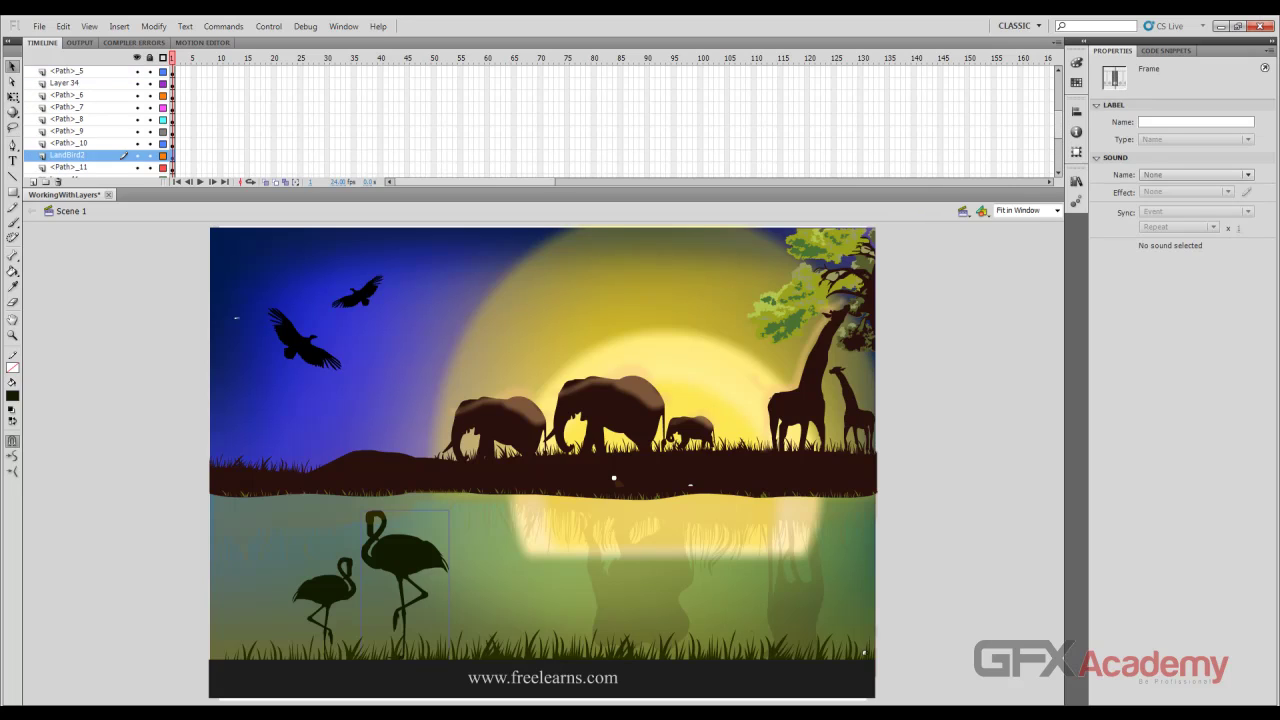
{"action": "scroll", "coordinate": [68, 155], "scroll_direction": "down", "scroll_amount": 7}
{"action": "left_click_drag", "start_coordinate": [67, 71], "coordinate": [67, 127]}
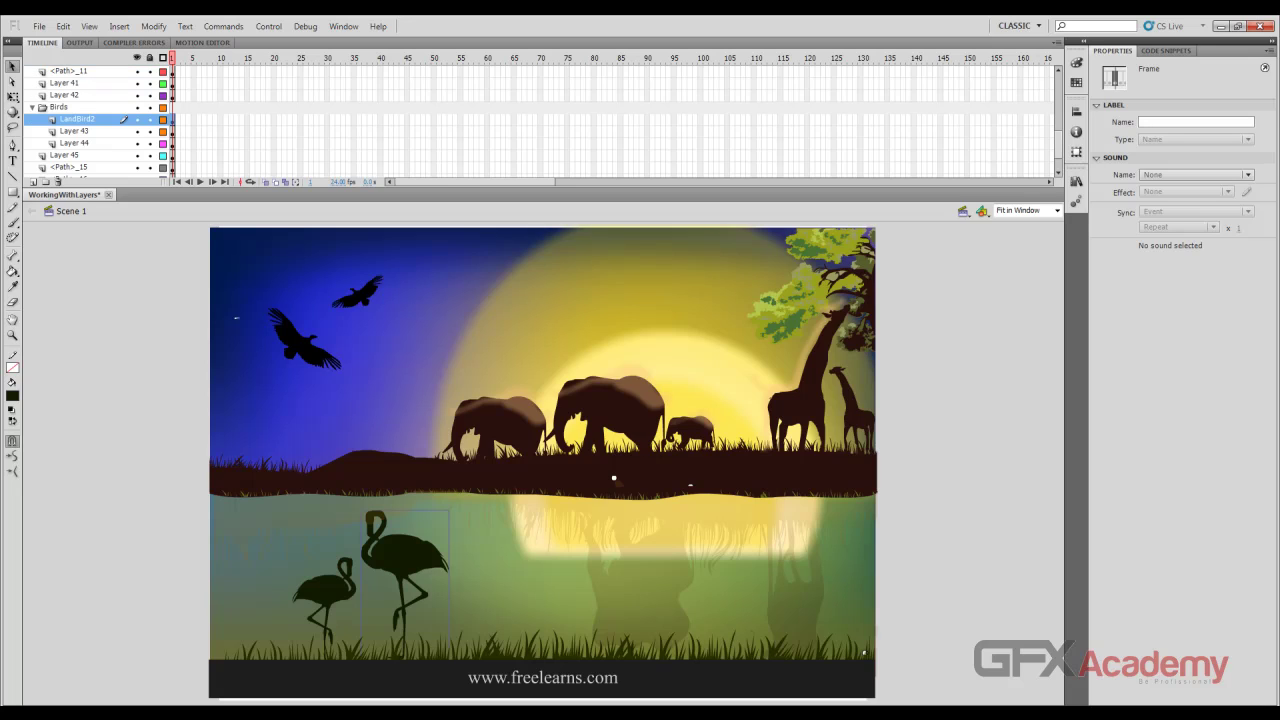
Move LandBird1, the smaller flamingo's layer, into the Birds folder beneath Layer 44, check the folder's layers and collapse it
{"action": "left_click", "coordinate": [326, 590]}
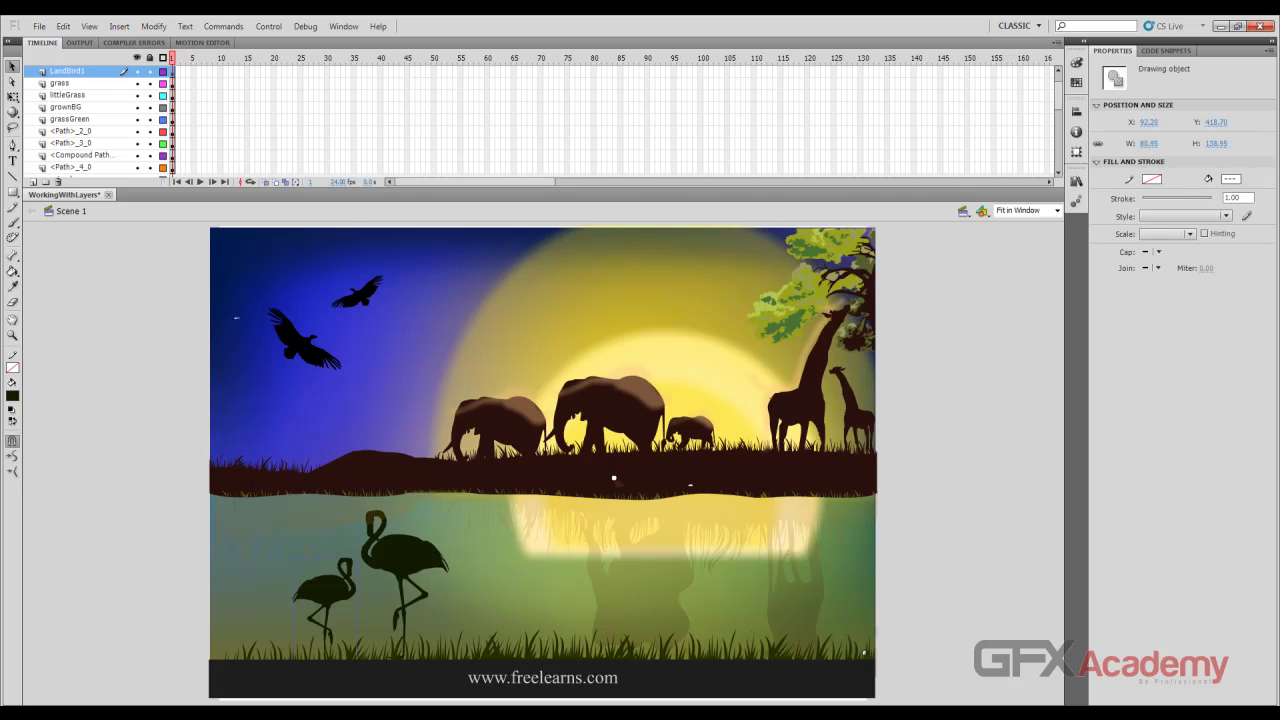
{"action": "left_click_drag", "start_coordinate": [67, 73], "coordinate": [47, 116]}
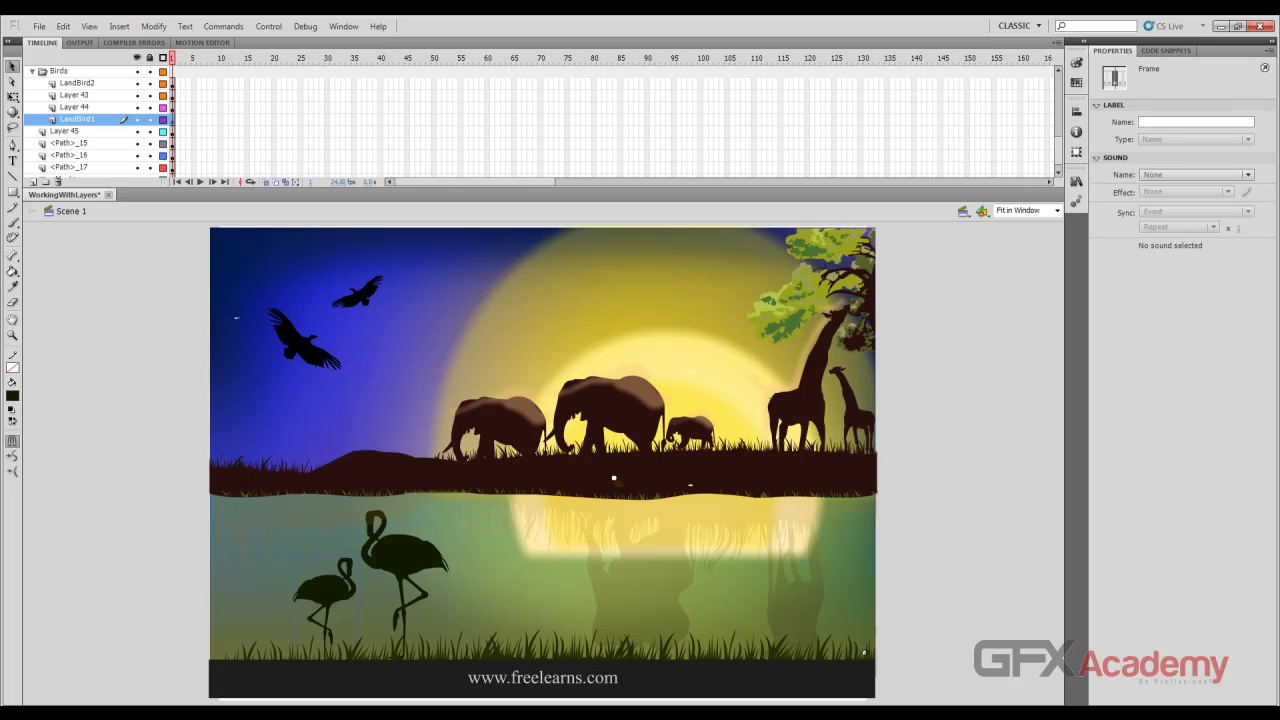
{"action": "scroll", "coordinate": [93, 120], "scroll_direction": "up", "scroll_amount": 1}
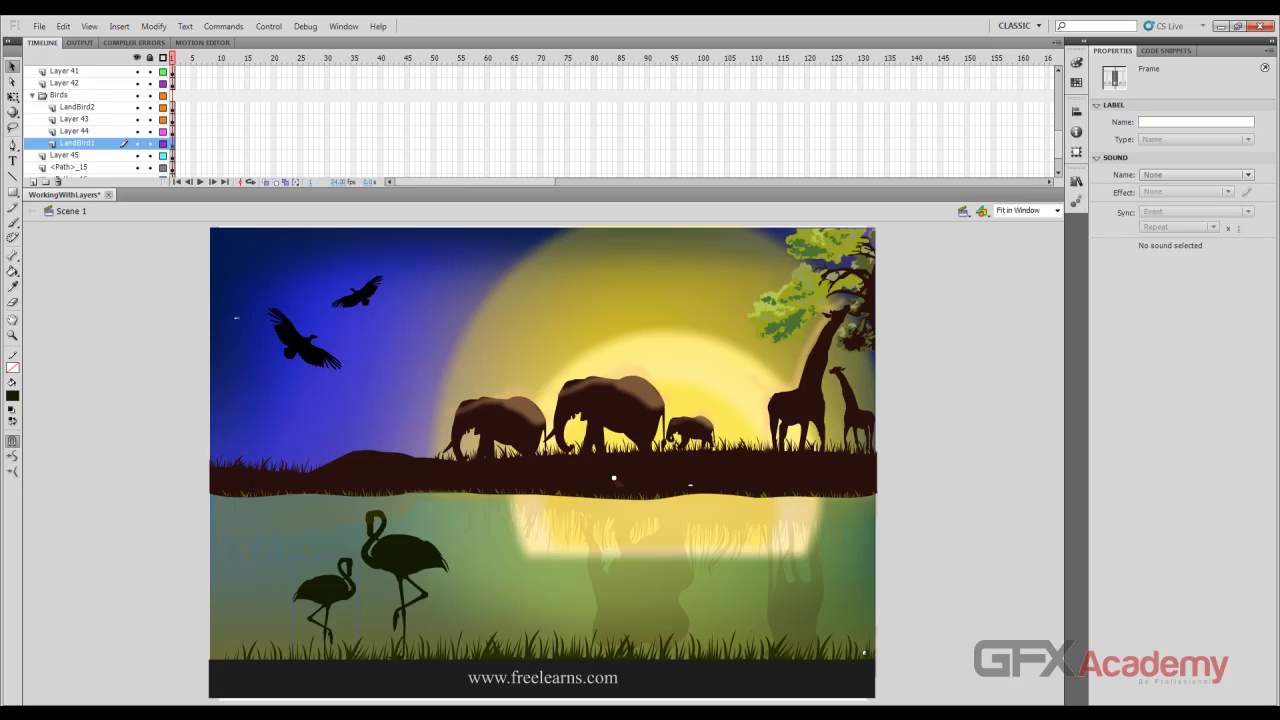
{"action": "left_click", "coordinate": [75, 131]}
{"action": "left_click", "coordinate": [77, 107]}
{"action": "left_click", "coordinate": [75, 119]}
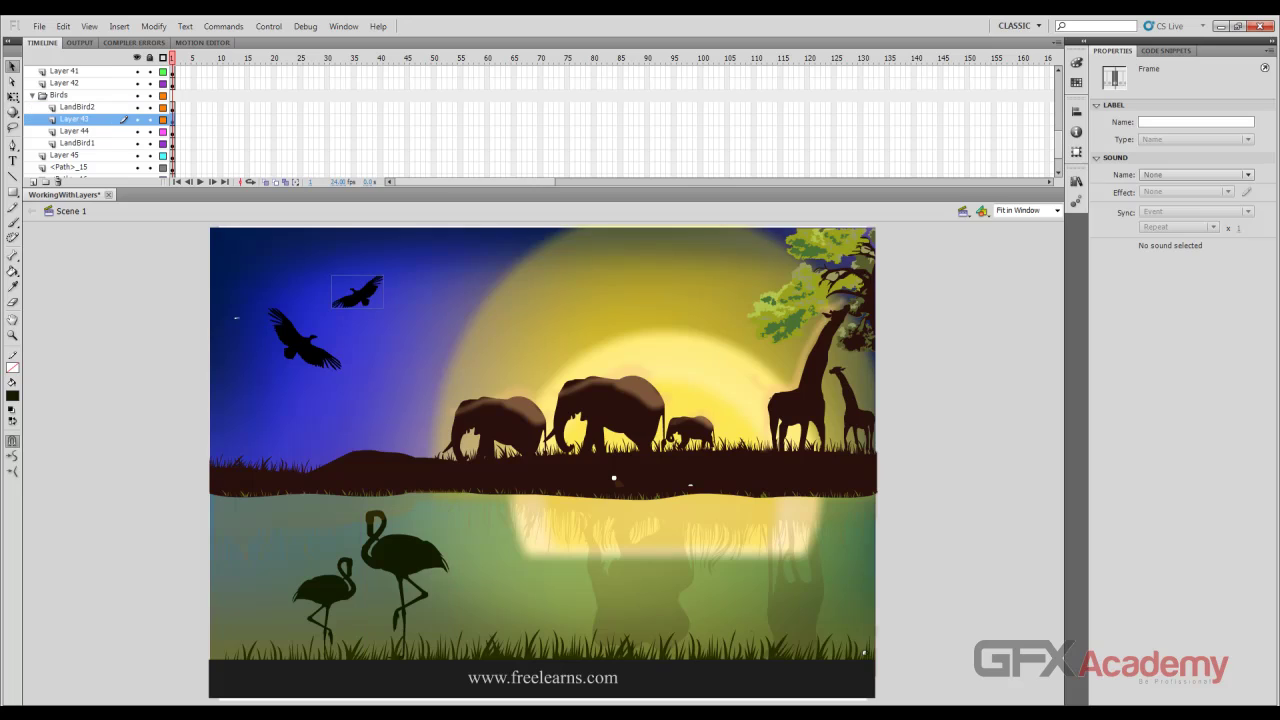
{"action": "left_click", "coordinate": [75, 131]}
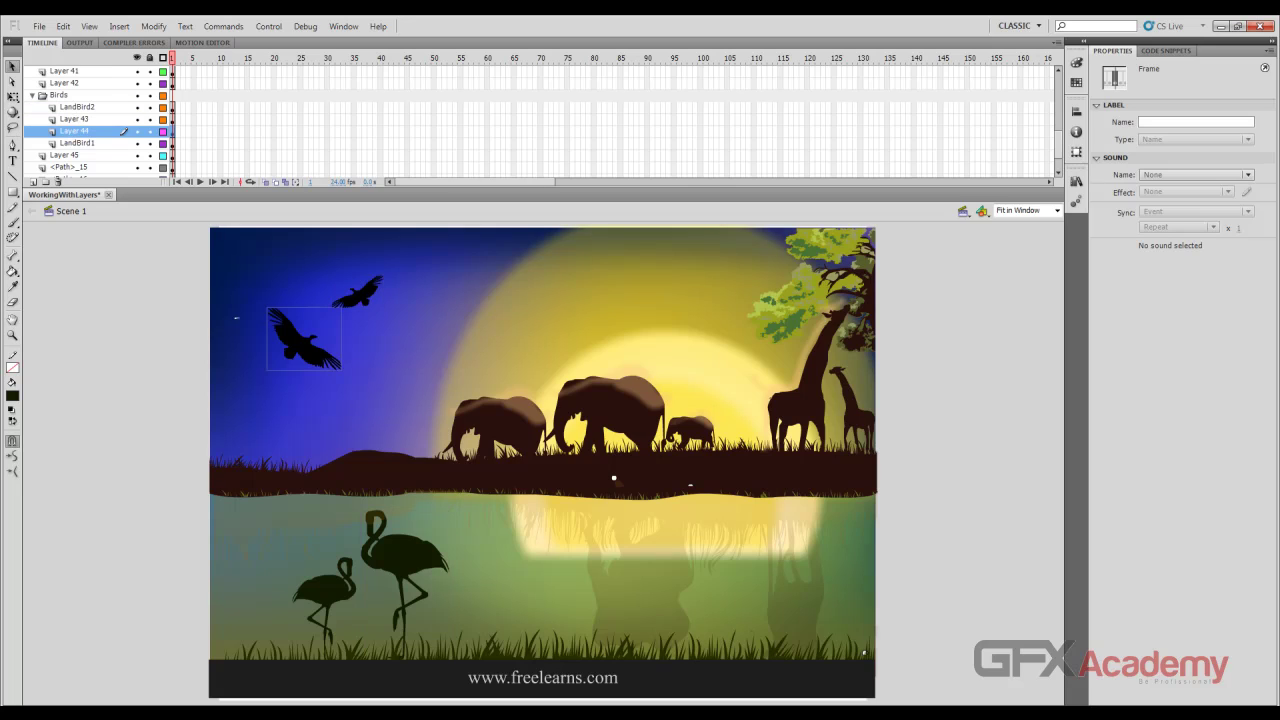
{"action": "left_click", "coordinate": [32, 95]}
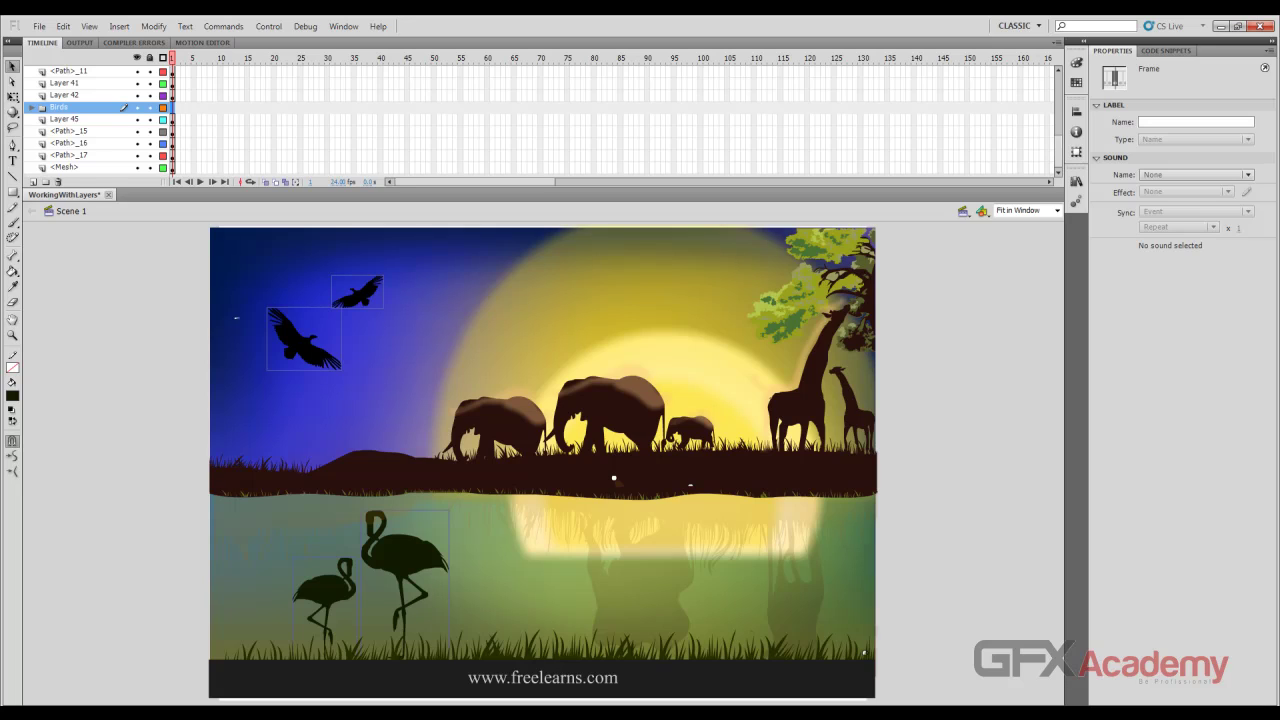
Lock the Birds and animals layer folders and test the lock by trying to select the larger flying bird on the stage
{"action": "left_click", "coordinate": [150, 107]}
{"action": "scroll", "coordinate": [150, 119], "scroll_direction": "up", "scroll_amount": 5}
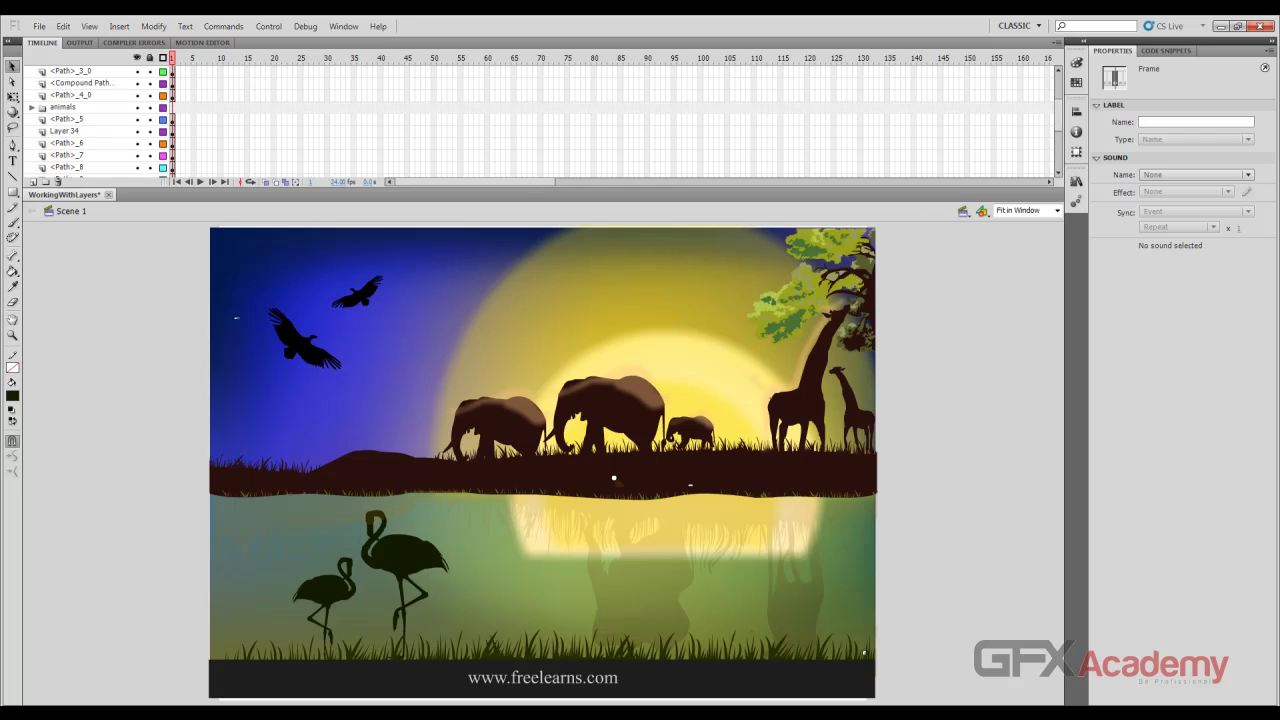
{"action": "left_click", "coordinate": [150, 107]}
{"action": "scroll", "coordinate": [100, 120], "scroll_direction": "down", "scroll_amount": 3}
{"action": "left_click", "coordinate": [149, 107]}
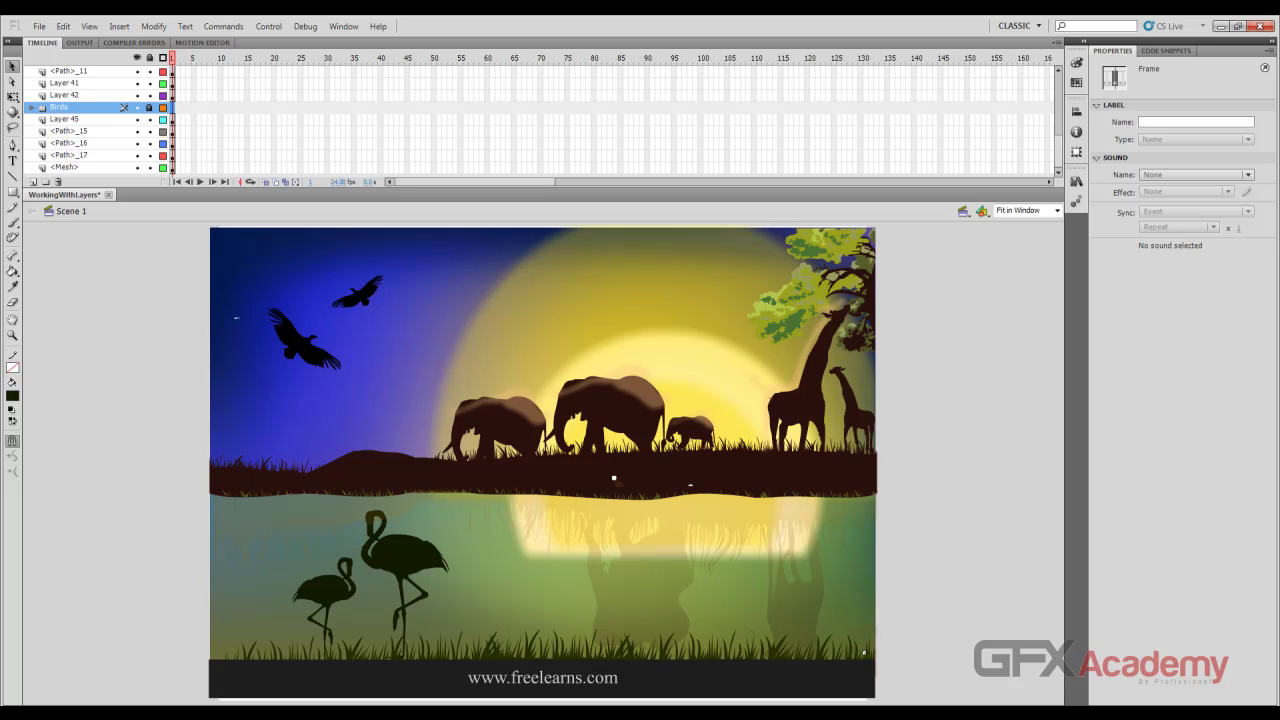
{"action": "left_click", "coordinate": [303, 342]}
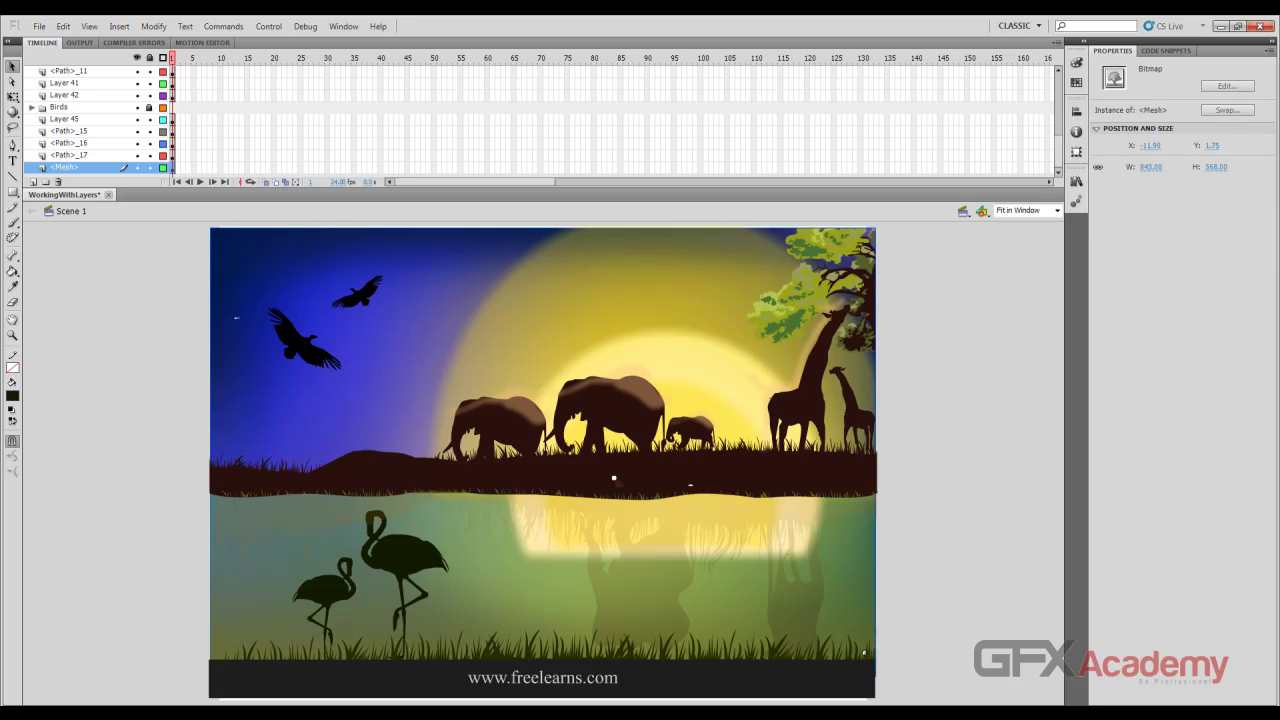
{"action": "key", "text": "Escape"}
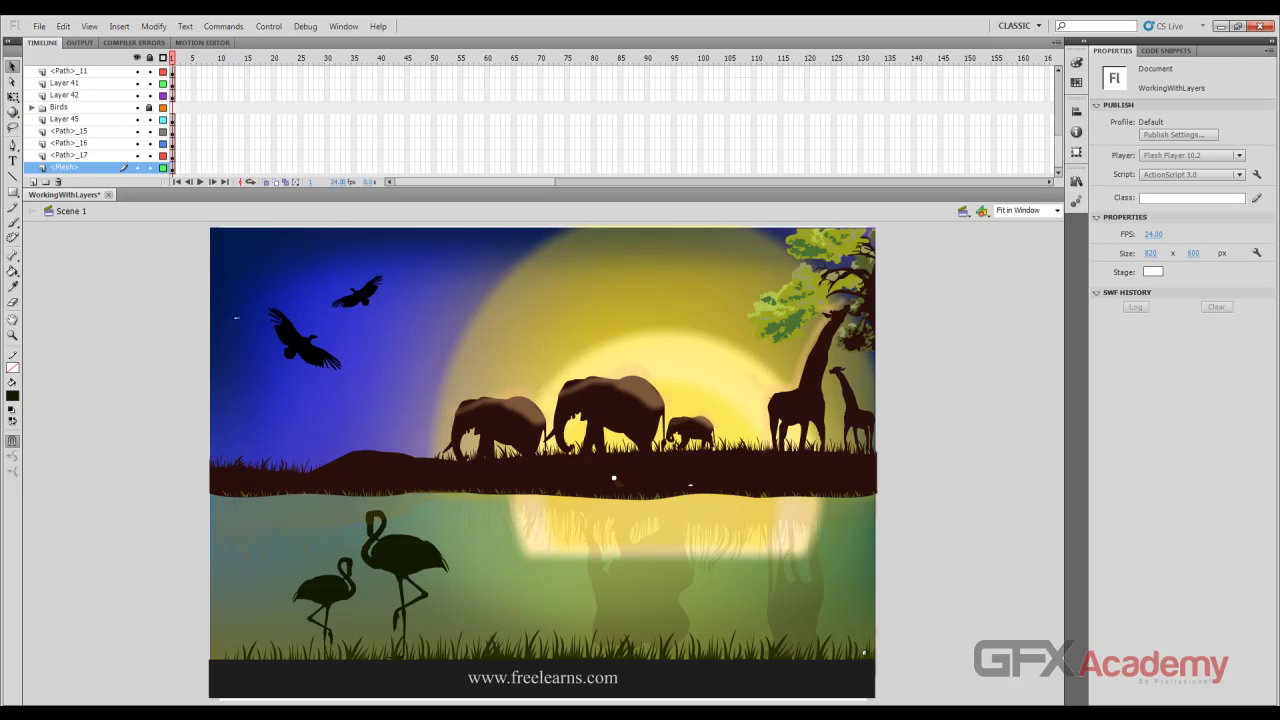
Examine which artwork belongs to the layers beneath the animals folder, the large sun glow's layer, and the Birds folder
{"action": "scroll", "coordinate": [90, 120], "scroll_direction": "up", "scroll_amount": 14}
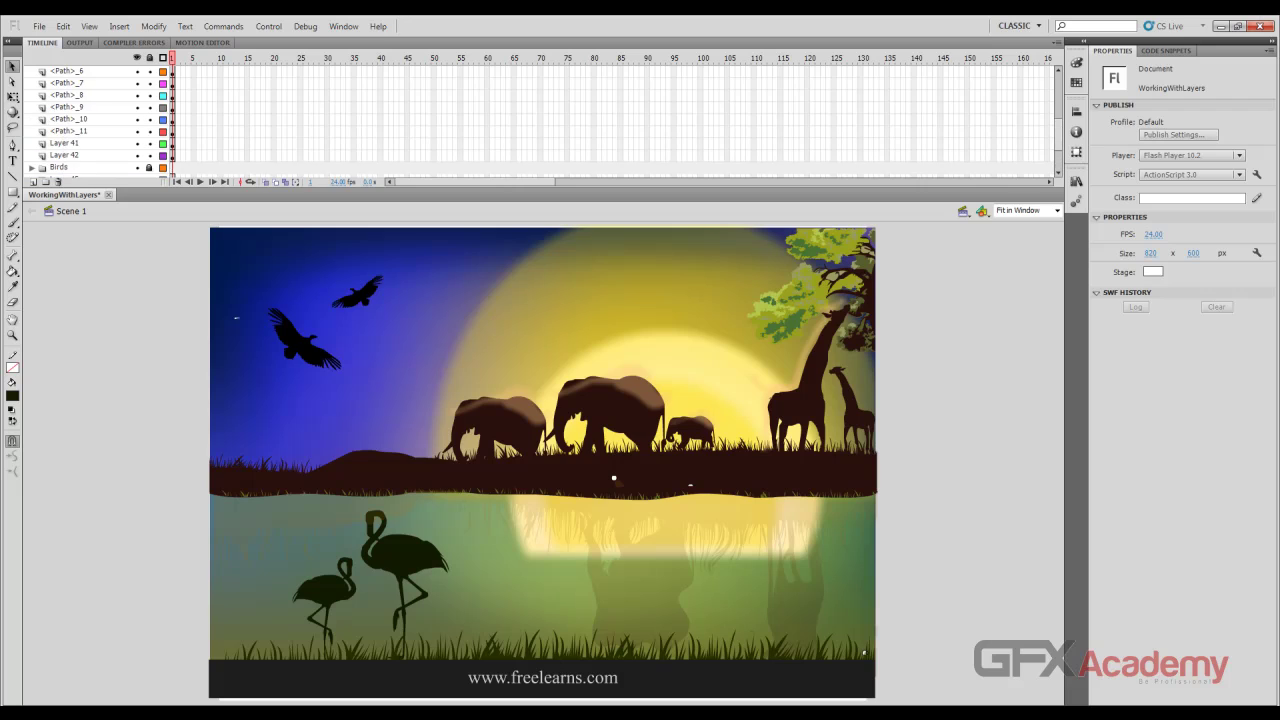
{"action": "scroll", "coordinate": [90, 120], "scroll_direction": "down", "scroll_amount": 1}
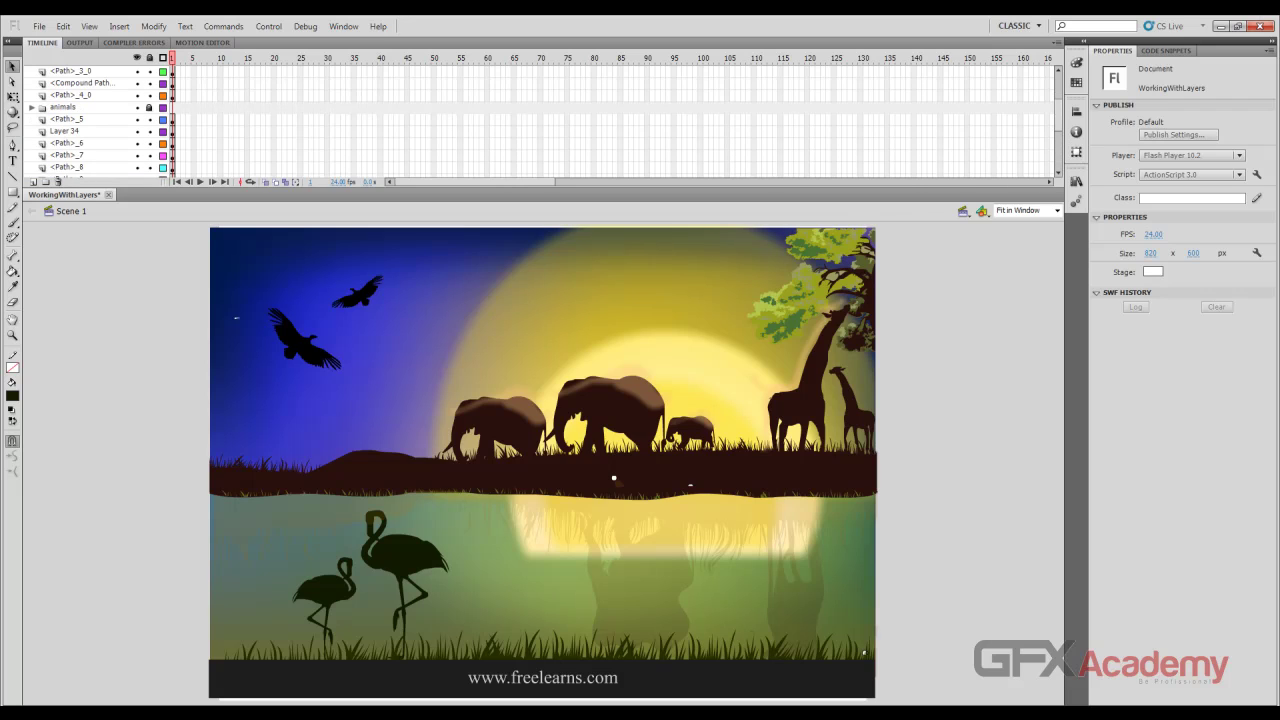
{"action": "left_click", "coordinate": [68, 119]}
{"action": "left_click", "coordinate": [68, 131]}
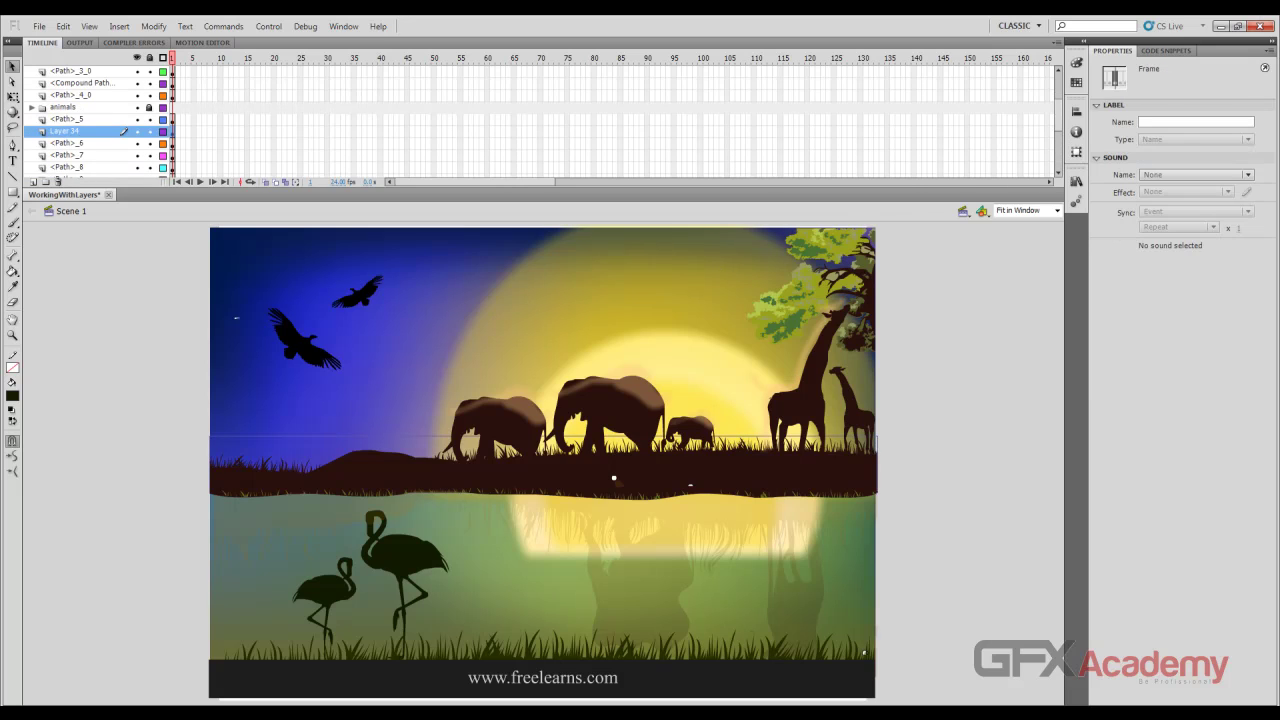
{"action": "left_click", "coordinate": [68, 143]}
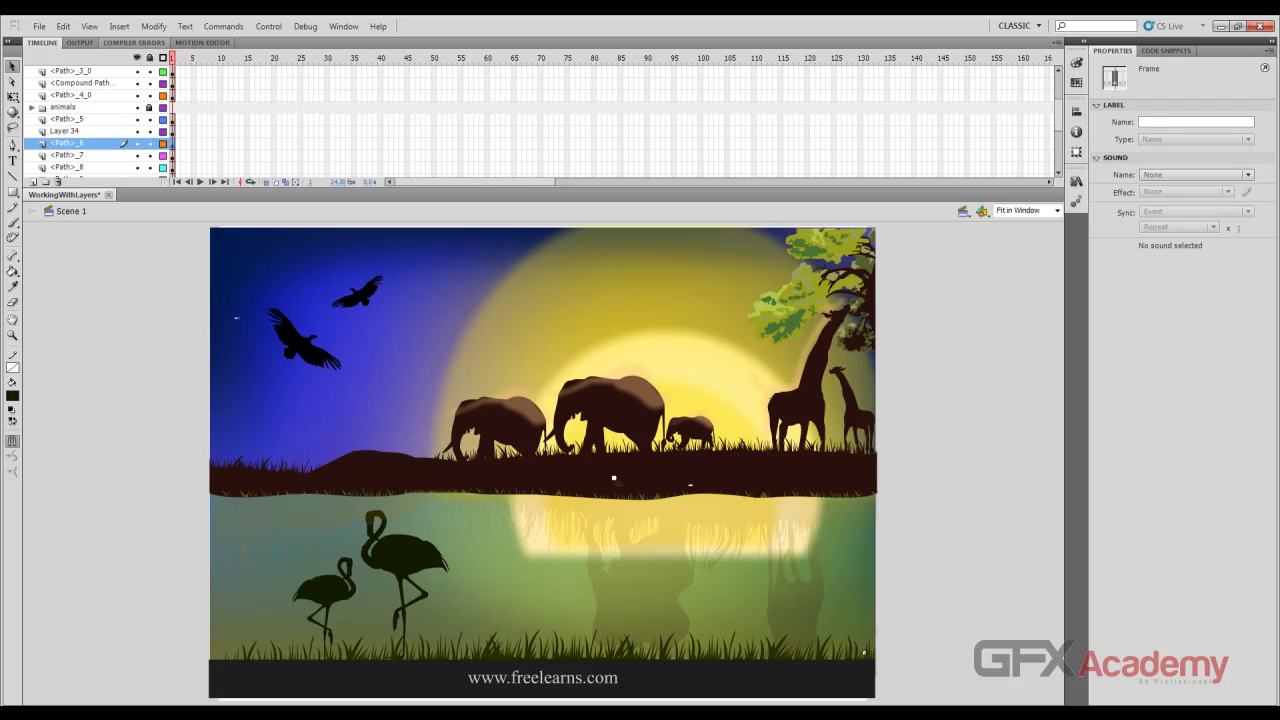
{"action": "left_click", "coordinate": [64, 107]}
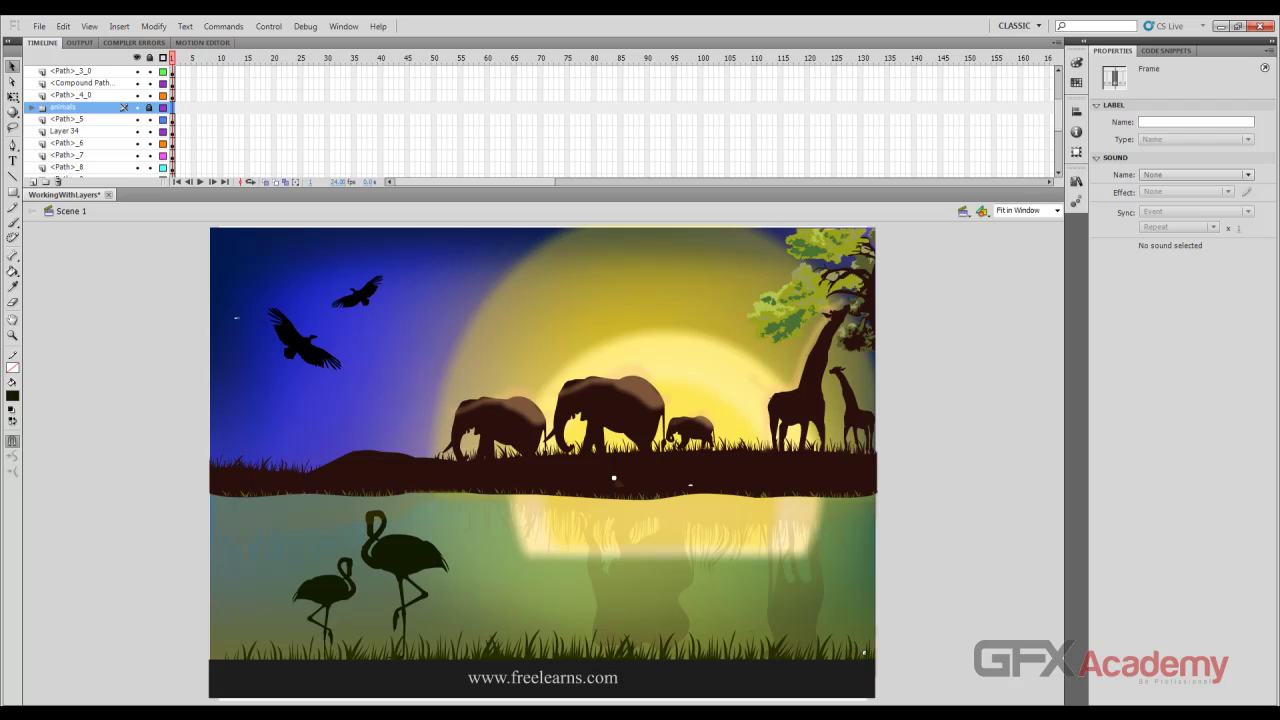
{"action": "left_click", "coordinate": [640, 310]}
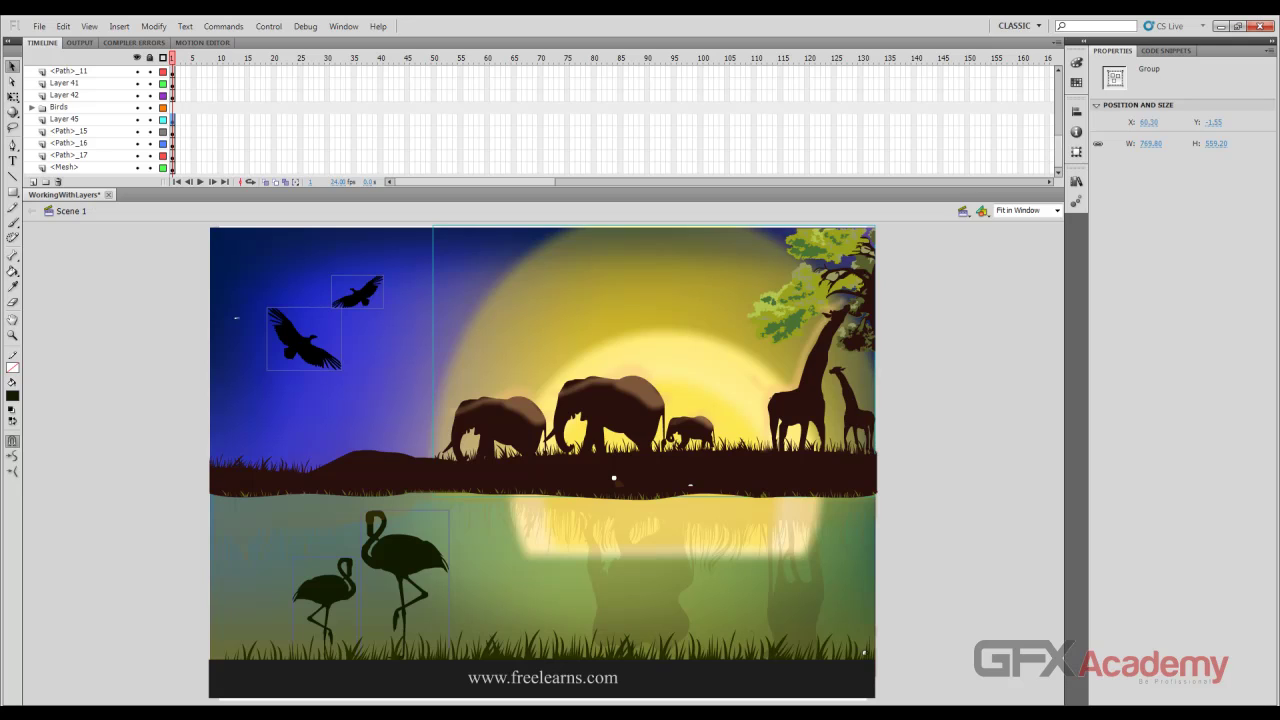
{"action": "left_click", "coordinate": [60, 107]}
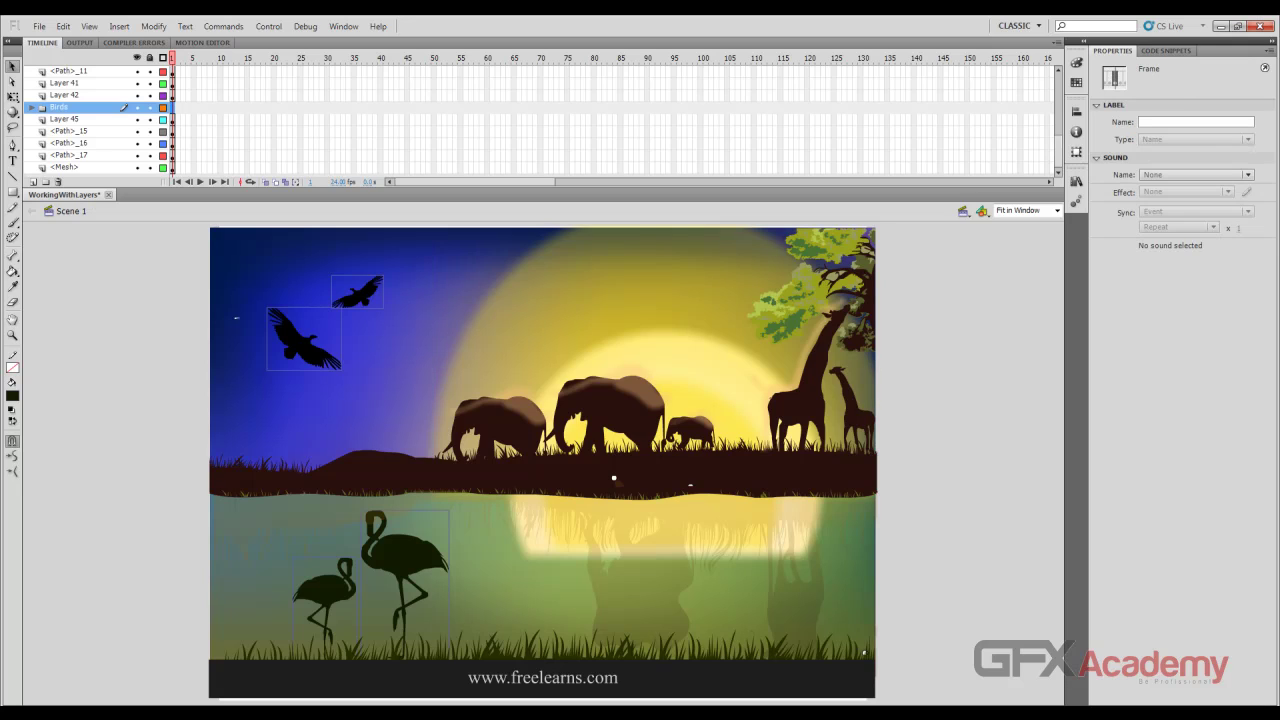